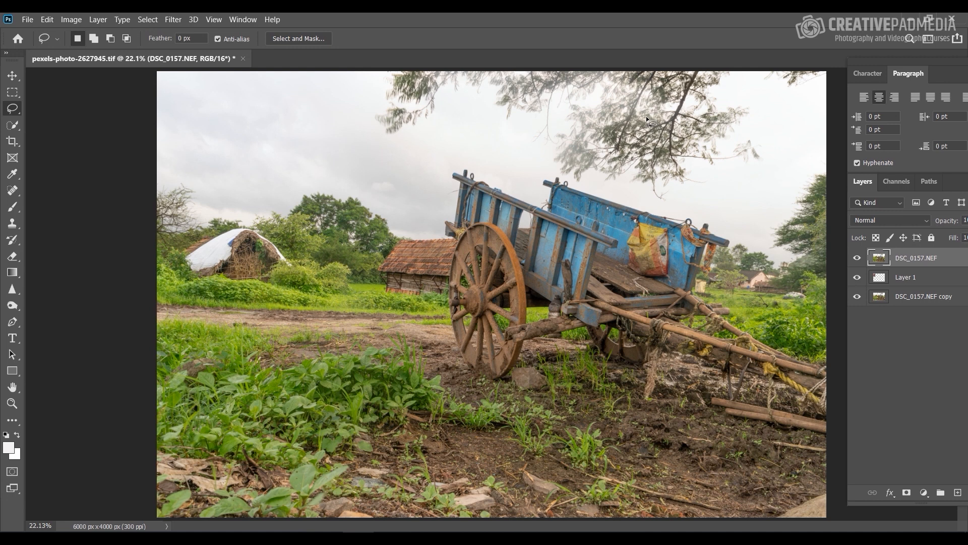
Step: Draw a freehand Lasso selection around the overhanging tree branches in the sky, following the top of the cart and reaching the upper canvas edge
{"action": "right_click", "coordinate": [13, 109]}
{"action": "left_click", "coordinate": [44, 110]}
{"action": "mouse_move", "coordinate": [370, 100]}
{"action": "left_mouse_down"}
{"action": "mouse_move", "coordinate": [377, 75]}
{"action": "mouse_move", "coordinate": [363, 132]}
{"action": "mouse_move", "coordinate": [375, 147]}
{"action": "mouse_move", "coordinate": [486, 118]}
{"action": "mouse_move", "coordinate": [537, 160]}
{"action": "left_mouse_up"}
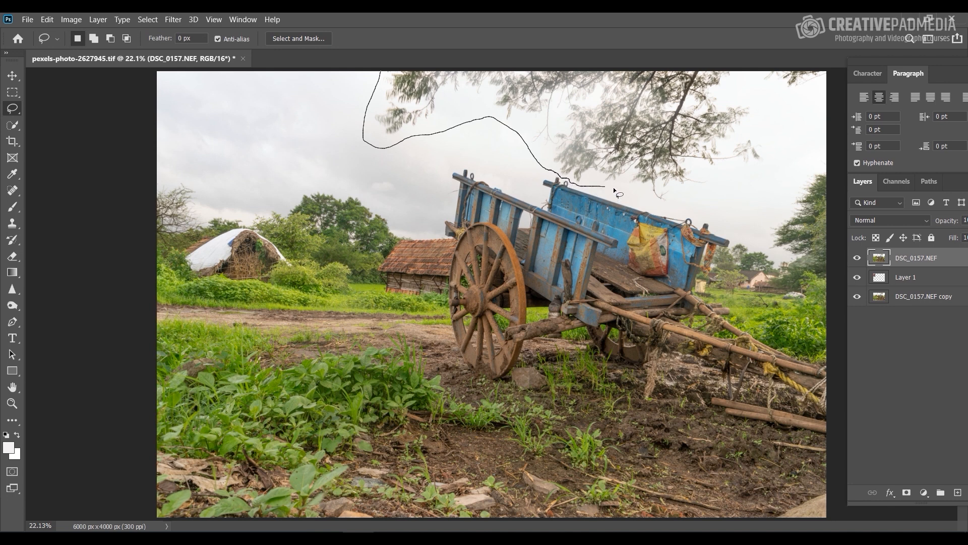
{"action": "mouse_move", "coordinate": [614, 186]}
{"action": "left_mouse_down"}
{"action": "mouse_move", "coordinate": [702, 205]}
{"action": "mouse_move", "coordinate": [747, 183]}
{"action": "mouse_move", "coordinate": [842, 55]}
{"action": "mouse_move", "coordinate": [378, 24]}
{"action": "left_mouse_up"}
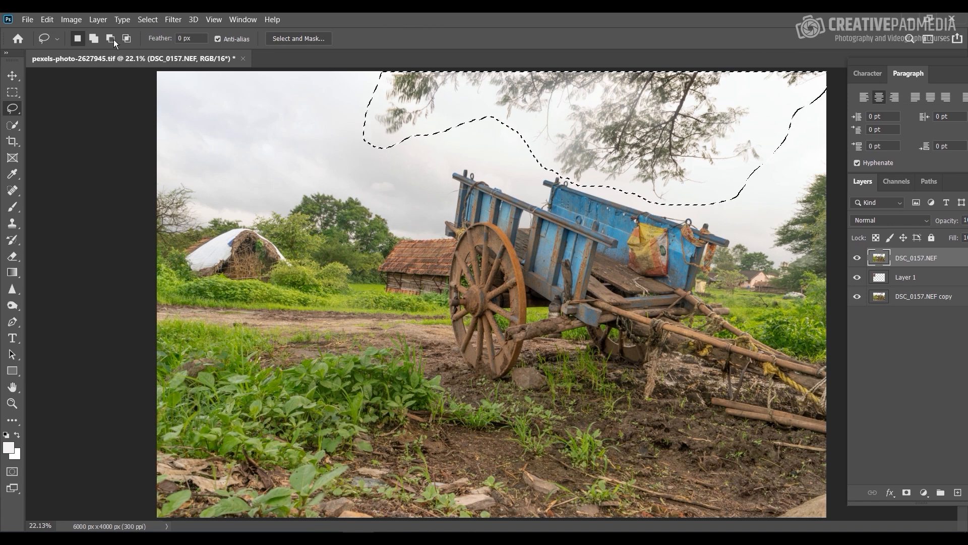
Step: Fill the selected branch area with Content-Aware contents to replace the branches with sky
{"action": "left_click", "coordinate": [47, 19]}
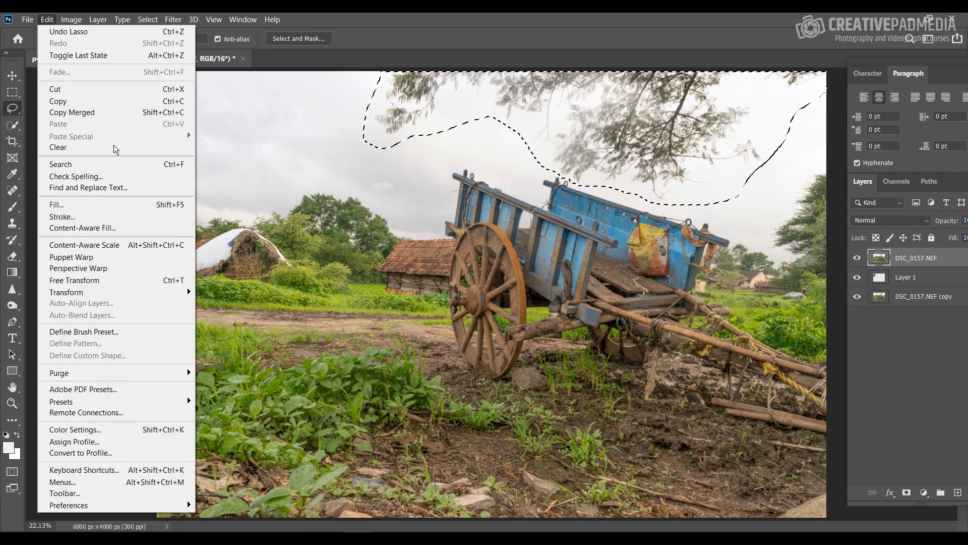
{"action": "left_click", "coordinate": [90, 205]}
{"action": "left_click", "coordinate": [470, 142]}
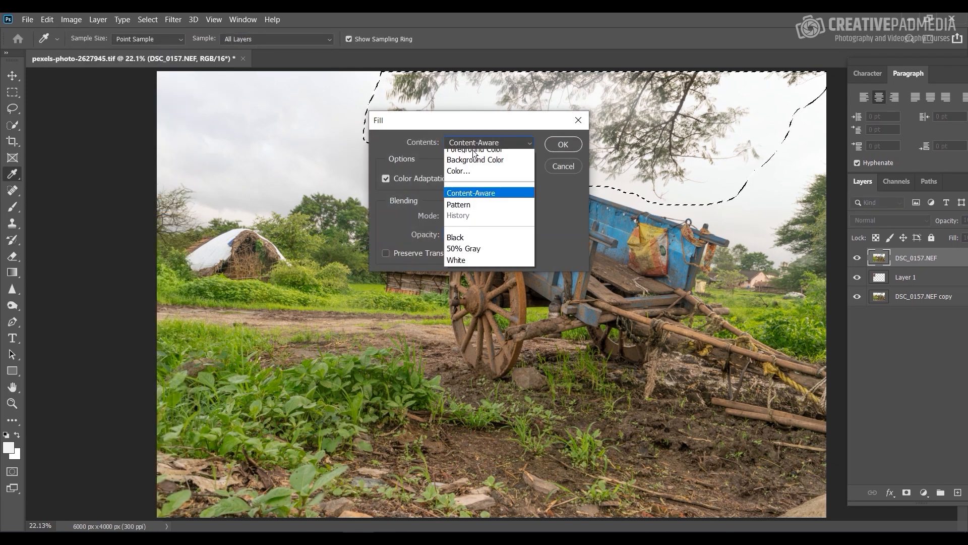
{"action": "left_click", "coordinate": [477, 202]}
{"action": "left_click", "coordinate": [573, 145]}
{"action": "key", "text": "l"}
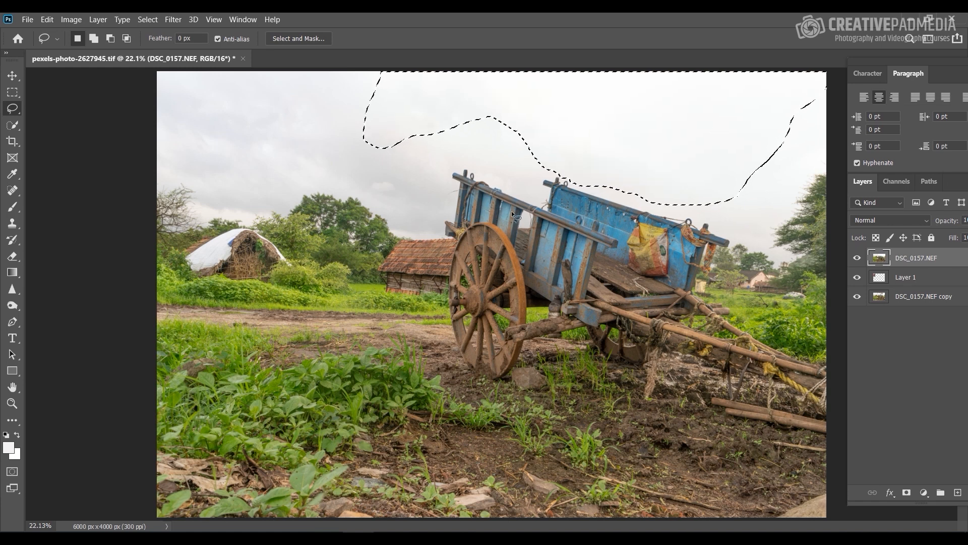
Step: Inspect the filled sky closely along the cart's upper edges and clear the selection
{"action": "key", "text": "ctrl+d"}
{"action": "key", "text": "ctrl+plus"}
{"action": "key", "text": "ctrl+plus"}
{"action": "key", "text": "ctrl+plus"}
{"action": "key", "text": "ctrl+plus"}
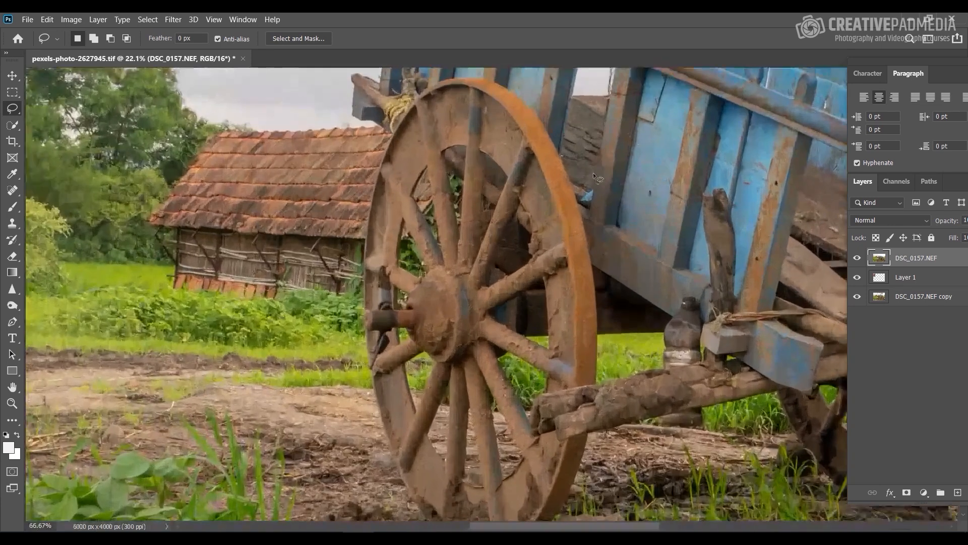
{"action": "left_click_drag", "start_coordinate": [670, 135], "coordinate": [504, 273]}
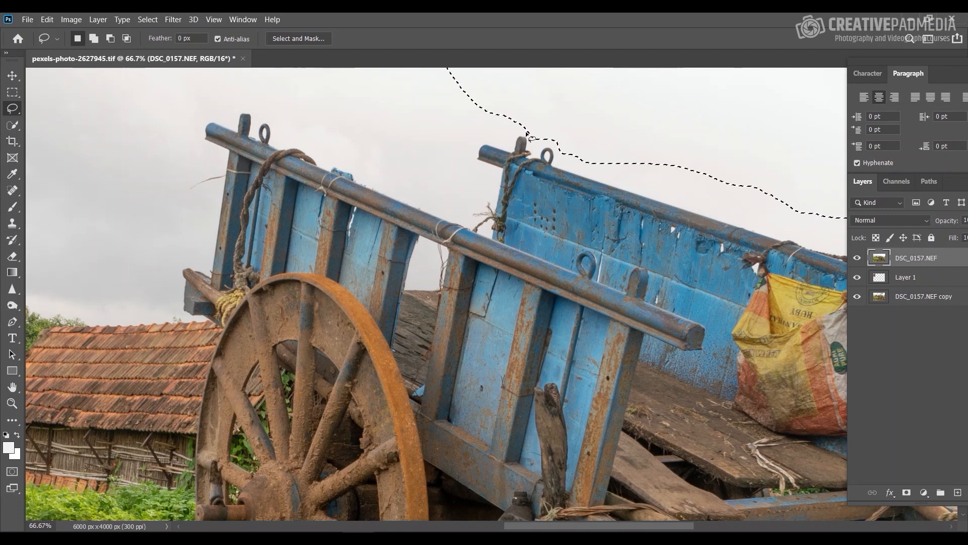
{"action": "key", "text": "ctrl+minus"}
{"action": "key", "text": "ctrl+minus"}
{"action": "key", "text": "ctrl+minus"}
{"action": "key", "text": "ctrl+plus"}
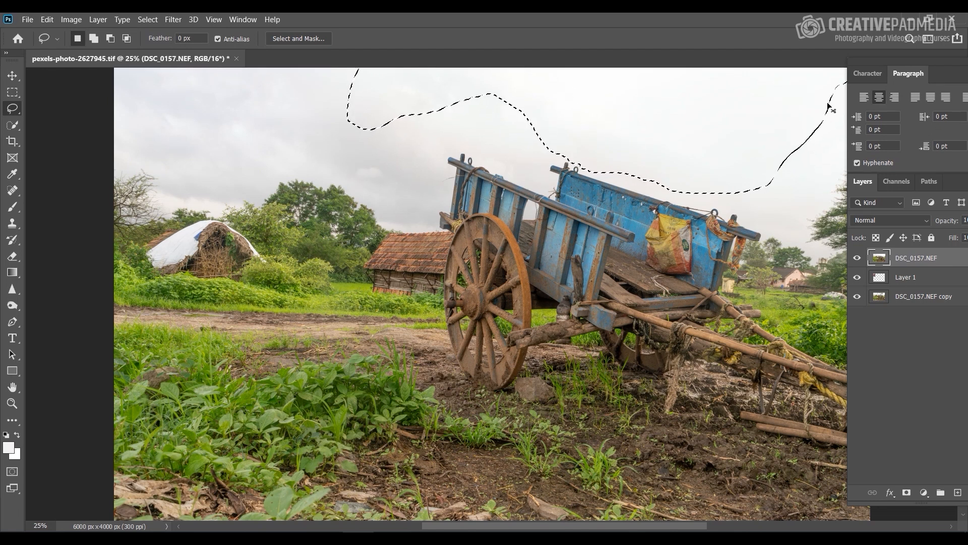
{"action": "key", "text": "ctrl+d"}
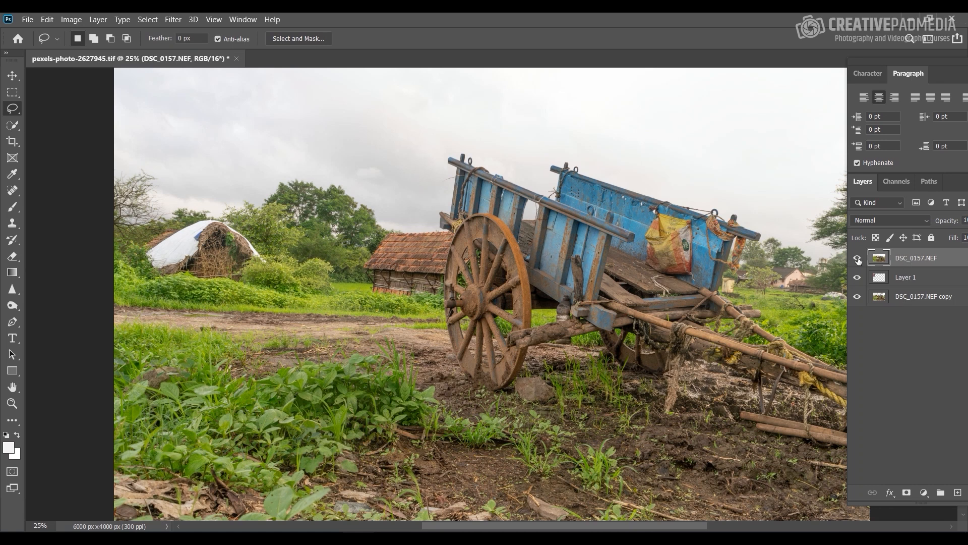
Step: Hide the DSC_0157.NEF and DSC_0157.NEF copy layers and make the sunset sky on Layer 1 the active layer
{"action": "left_click", "coordinate": [857, 259]}
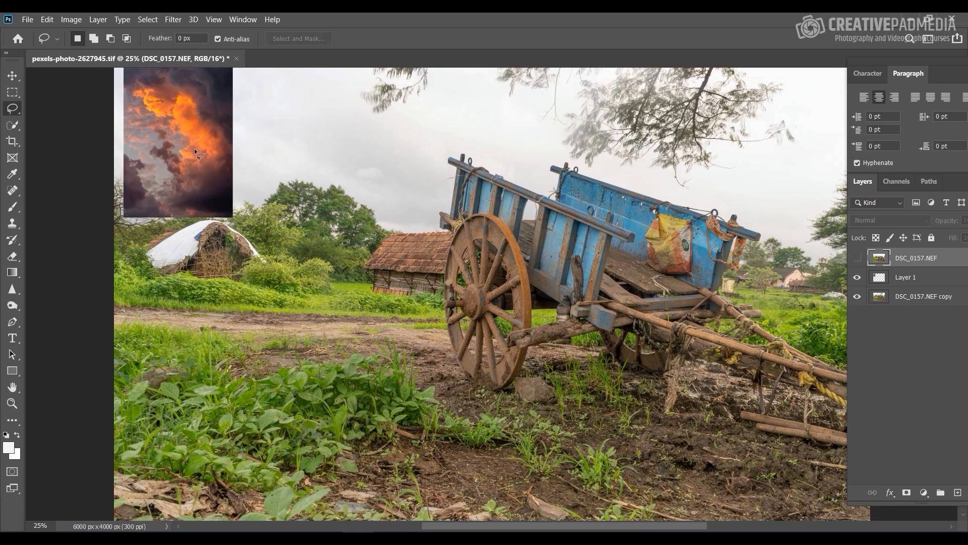
{"action": "left_click", "coordinate": [863, 298]}
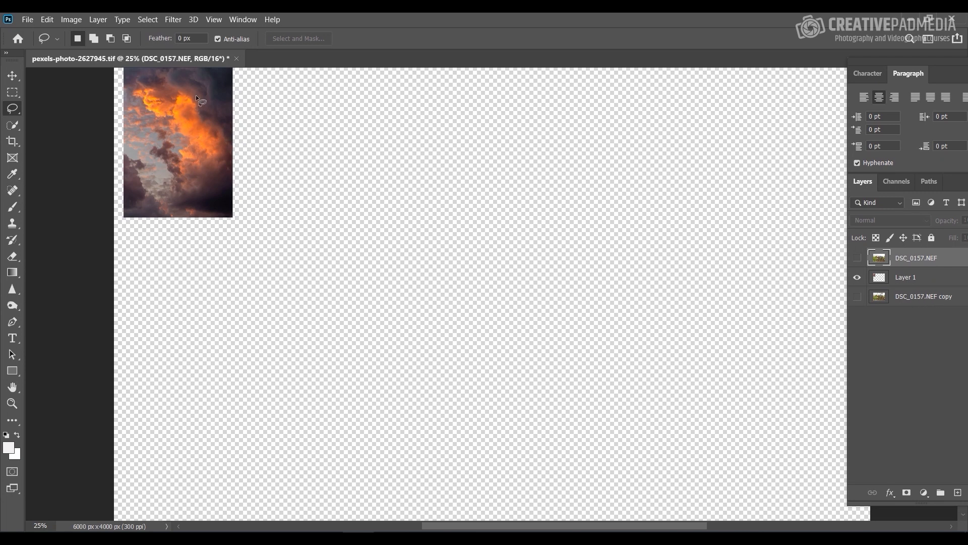
{"action": "key", "text": "ctrl+minus"}
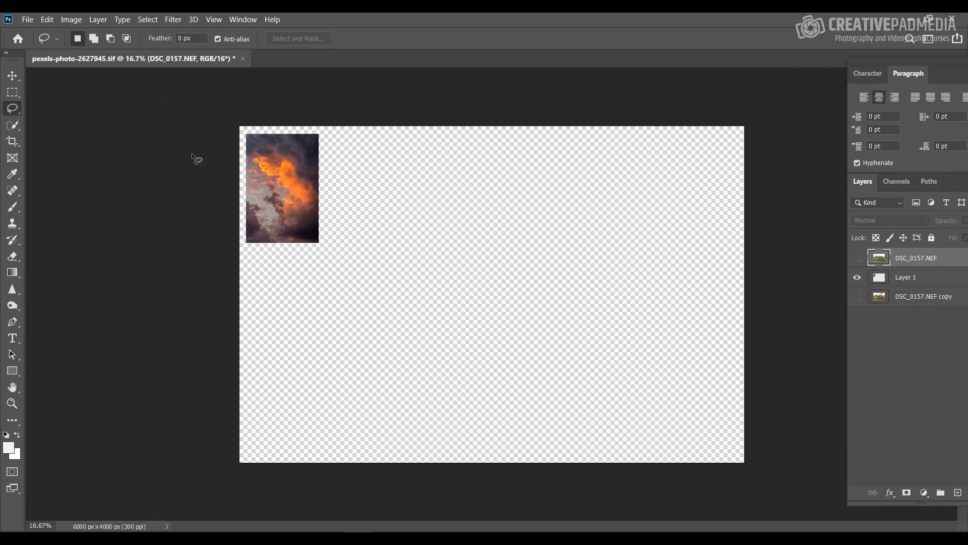
{"action": "left_click", "coordinate": [12, 77]}
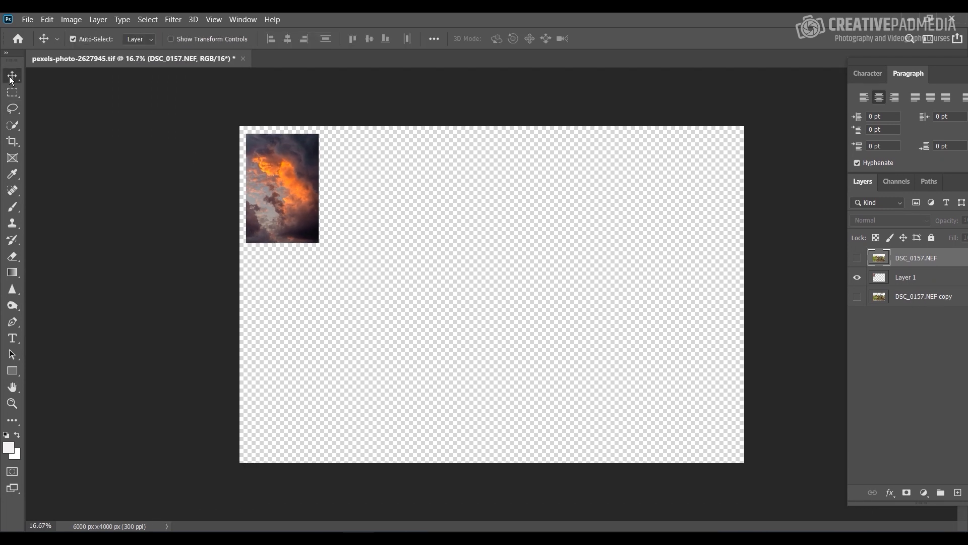
{"action": "right_click", "coordinate": [295, 172]}
{"action": "right_click", "coordinate": [283, 158]}
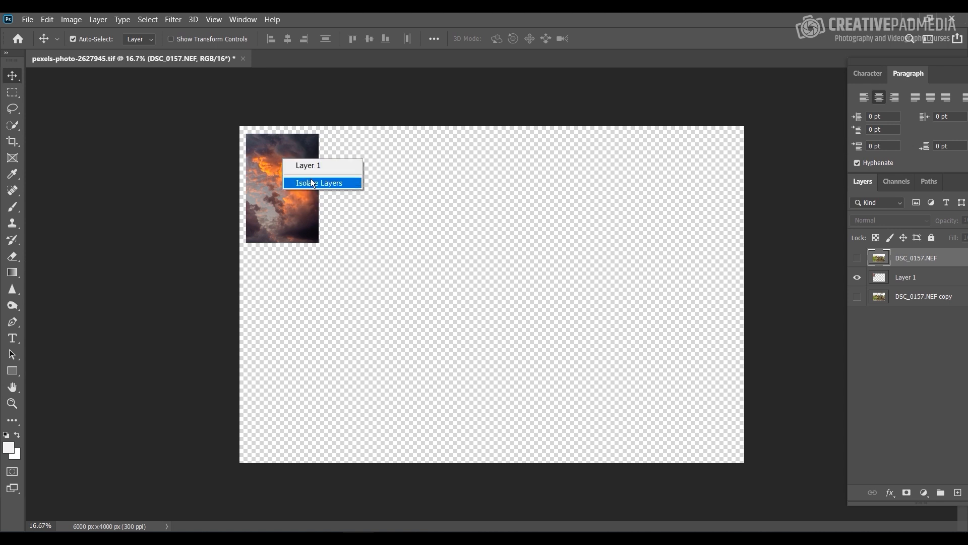
{"action": "left_click", "coordinate": [313, 166]}
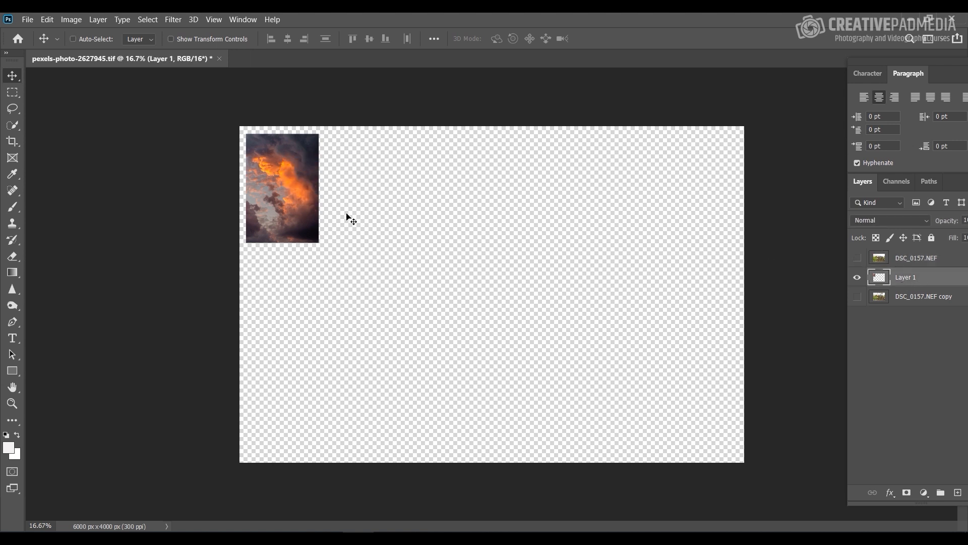
Step: Free-transform the sunset sky on Layer 1, scaling it proportionally to about 697% to span the canvas width, and apply it
{"action": "key", "text": "ctrl+t"}
{"action": "left_click_drag", "start_coordinate": [317, 243], "coordinate": [682, 471]}
{"action": "left_click_drag", "start_coordinate": [385, 346], "coordinate": [374, 176]}
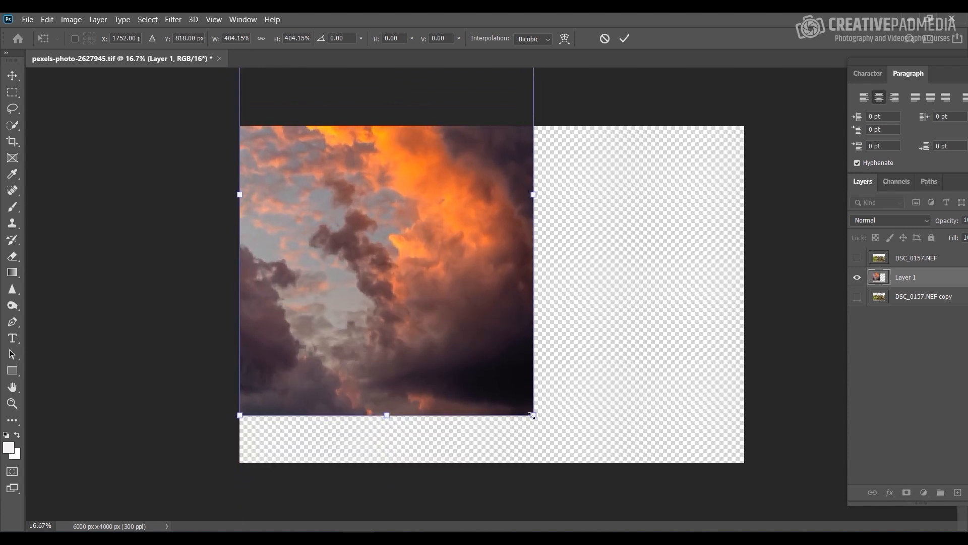
{"action": "left_click_drag", "start_coordinate": [532, 415], "coordinate": [685, 425]}
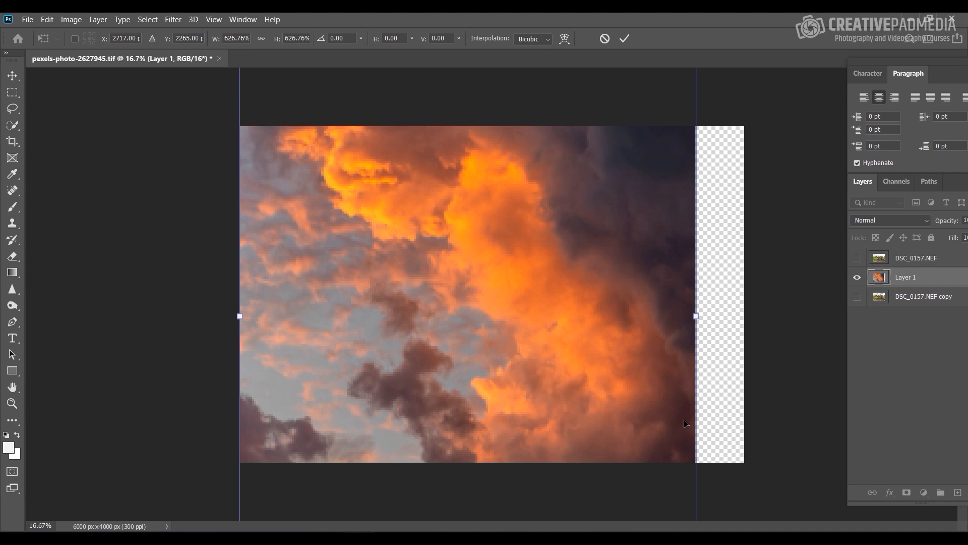
{"action": "key", "text": "ctrl+minus"}
{"action": "key", "text": "ctrl+minus"}
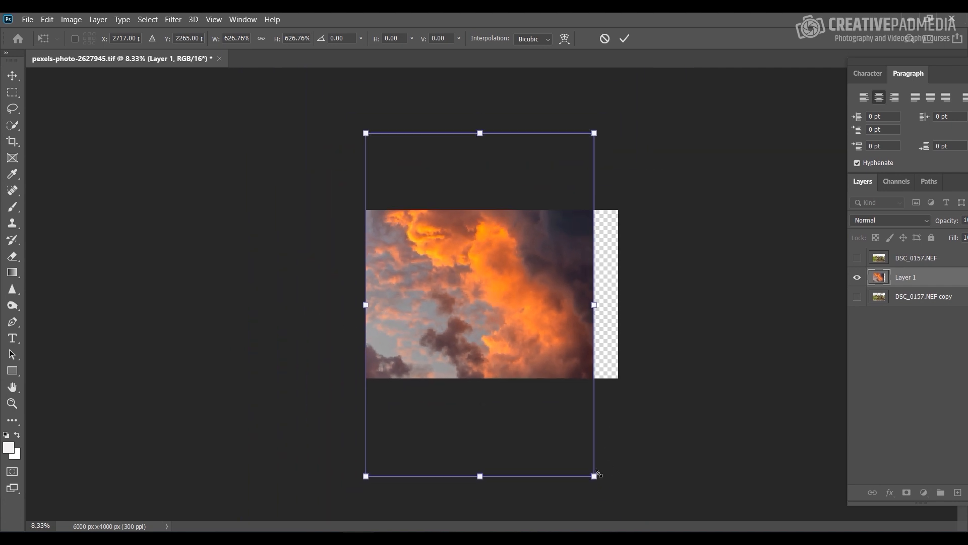
{"action": "left_click_drag", "start_coordinate": [598, 485], "coordinate": [609, 500]}
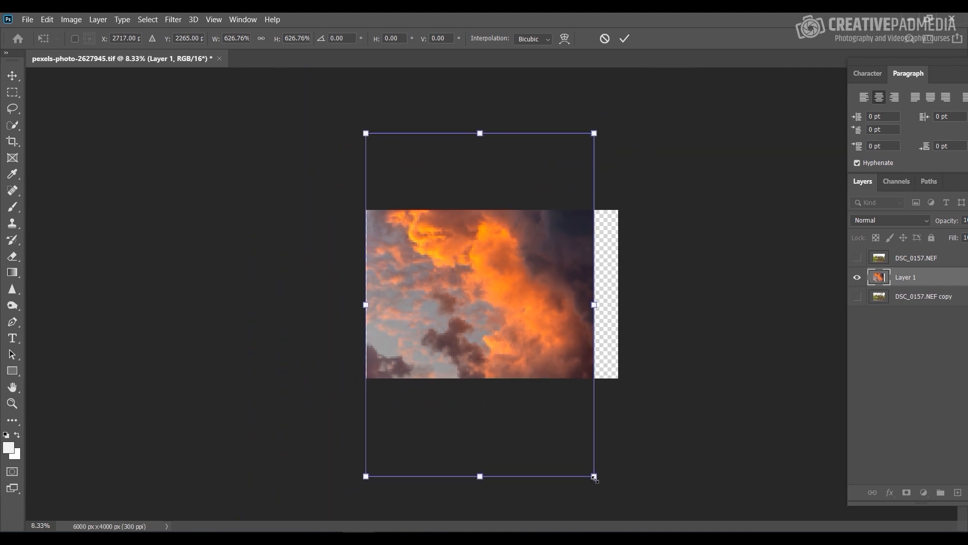
{"action": "left_click_drag", "start_coordinate": [594, 477], "coordinate": [618, 512]}
{"action": "key", "text": "Return"}
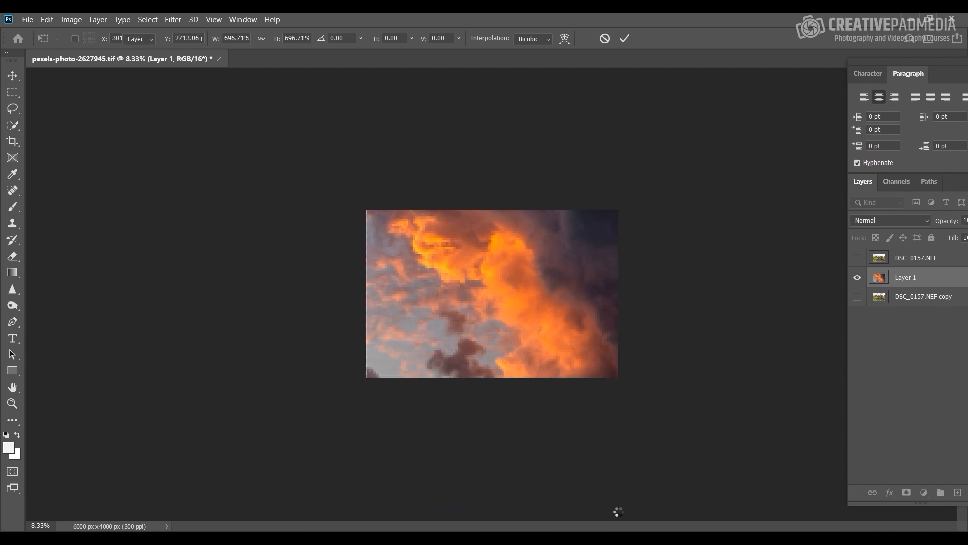
Step: Enlarge the sky layer slightly to about 100.6% with Free Transform so it extends past the canvas's left edge
{"action": "key", "text": "ctrl+t"}
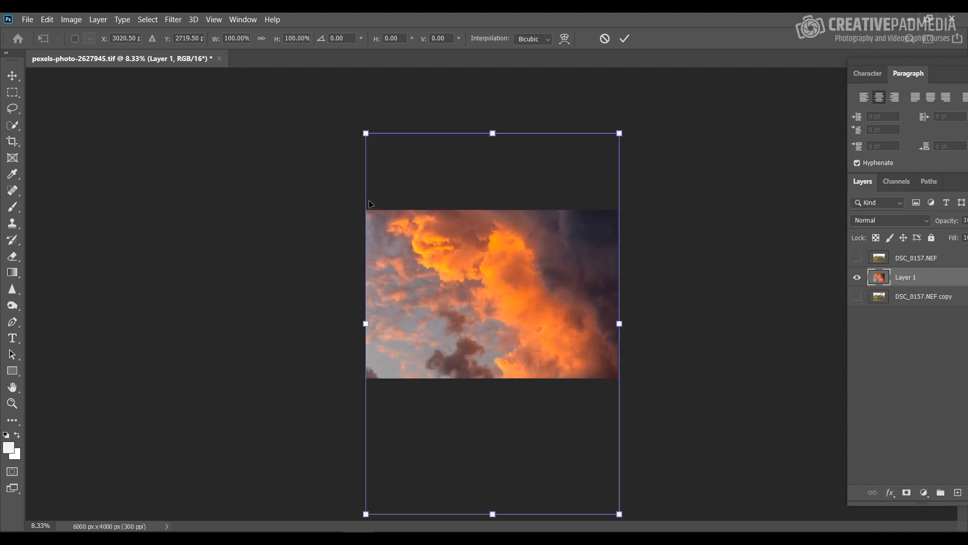
{"action": "left_click_drag", "start_coordinate": [361, 132], "coordinate": [360, 130]}
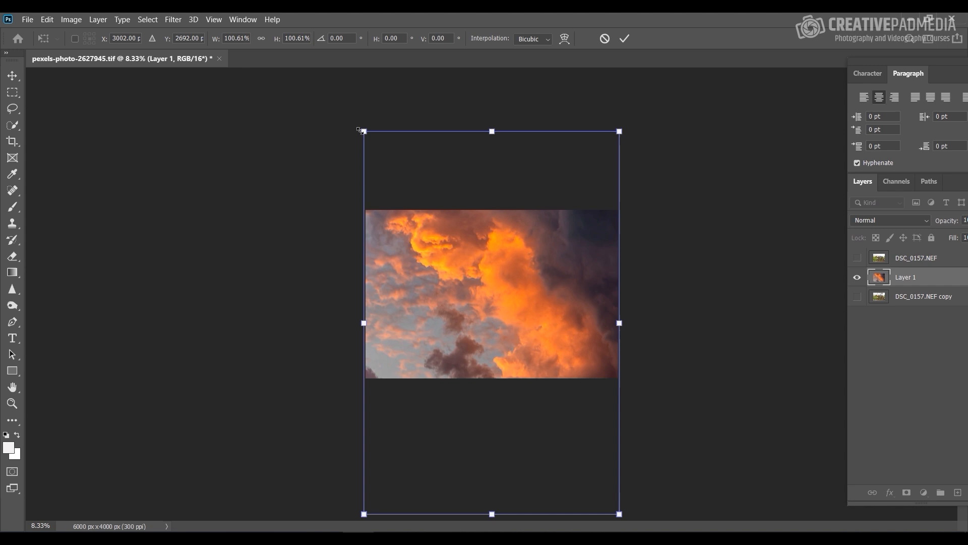
{"action": "key", "text": "Return"}
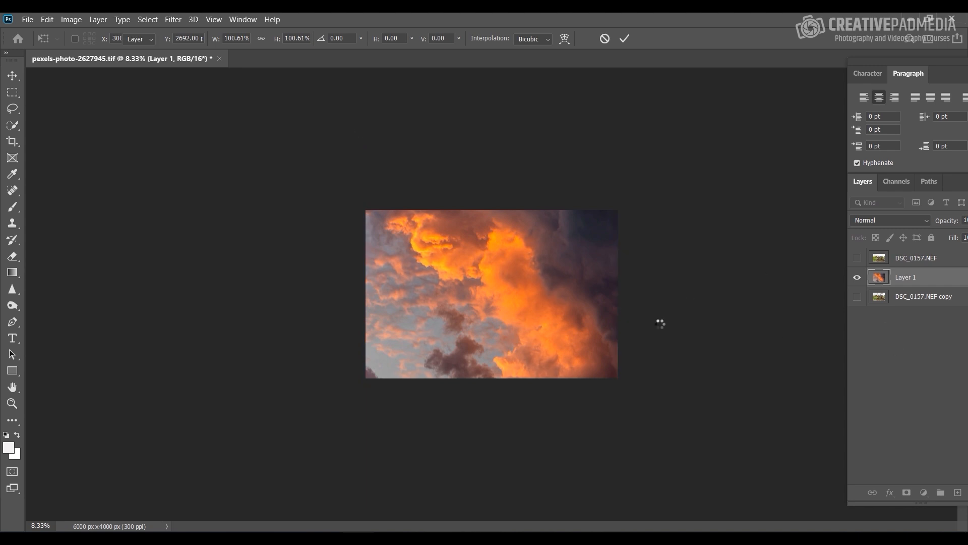
Step: Show the DSC_0157.NEF layer above the sky layer and make it the active layer
{"action": "left_click", "coordinate": [857, 259]}
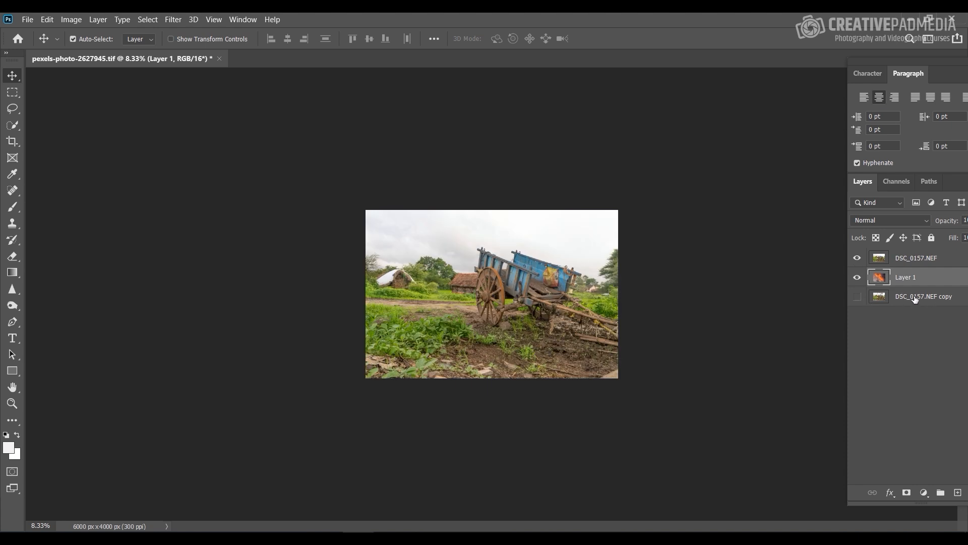
{"action": "key", "text": "ctrl+plus"}
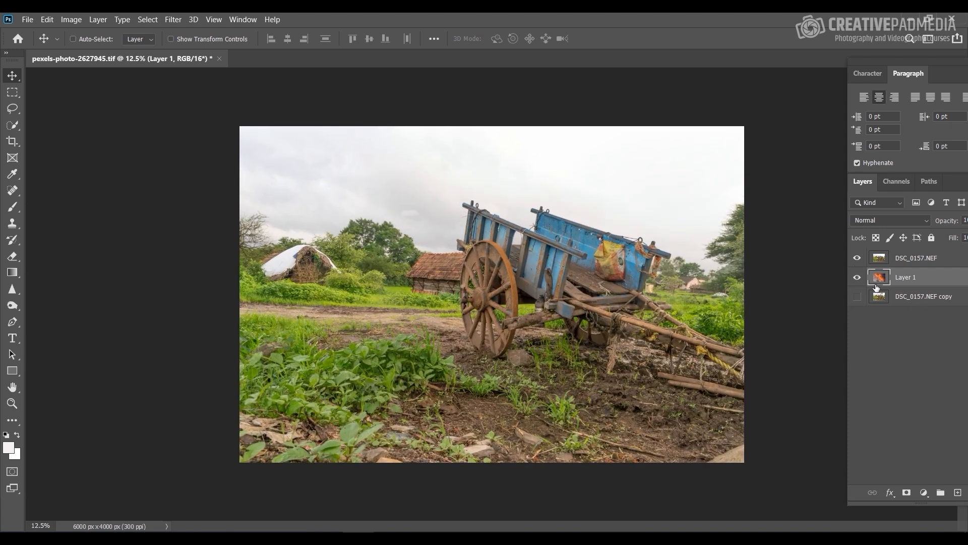
{"action": "left_click", "coordinate": [858, 258]}
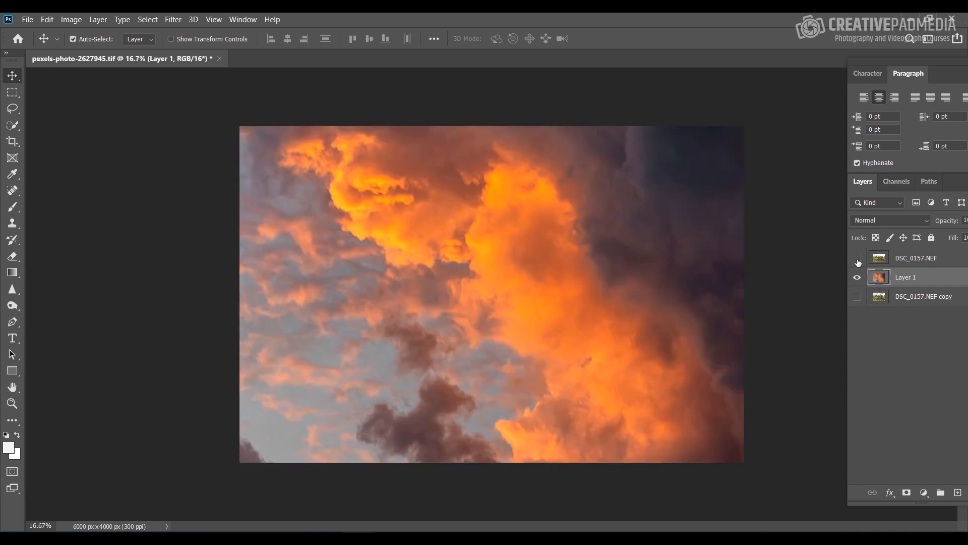
{"action": "left_click", "coordinate": [857, 259]}
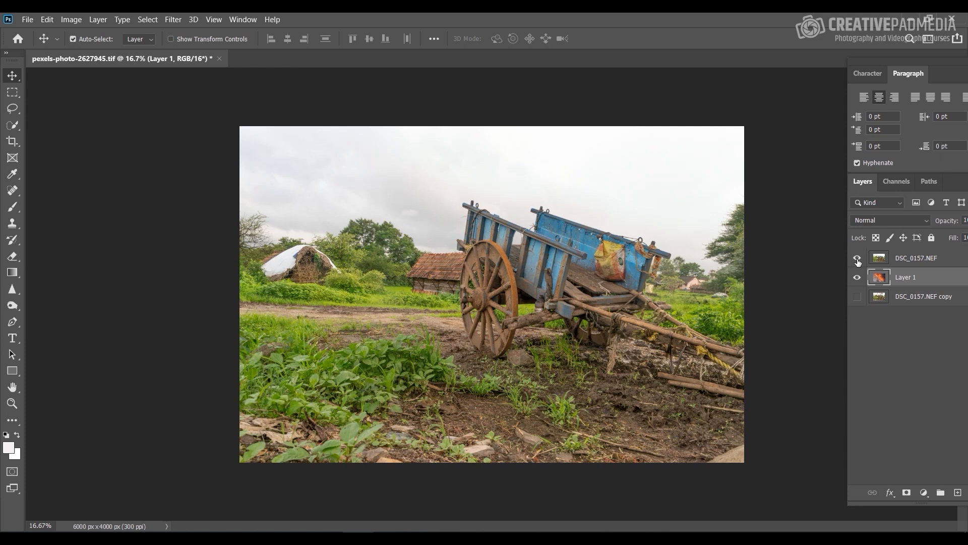
{"action": "left_click", "coordinate": [916, 265]}
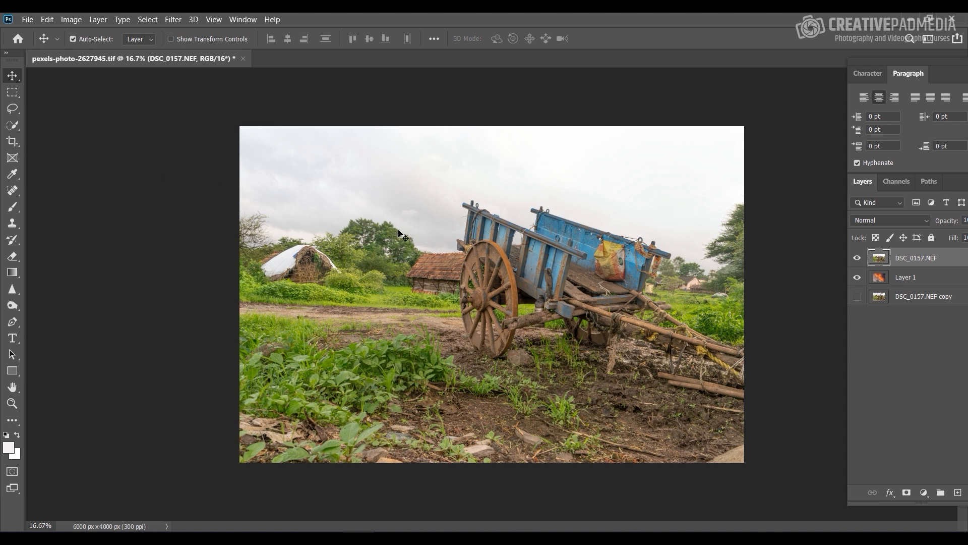
Step: Select the trees, huts, cart and ground below the sky with the Quick Selection tool
{"action": "right_click", "coordinate": [12, 125]}
{"action": "left_click", "coordinate": [50, 124]}
{"action": "right_click", "coordinate": [13, 126]}
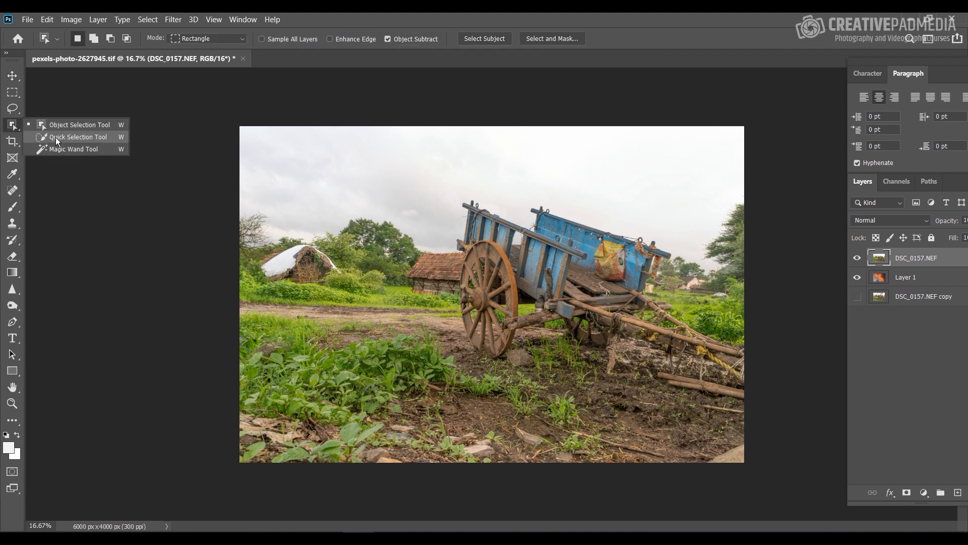
{"action": "left_click", "coordinate": [50, 133]}
{"action": "key", "text": "ctrl+plus"}
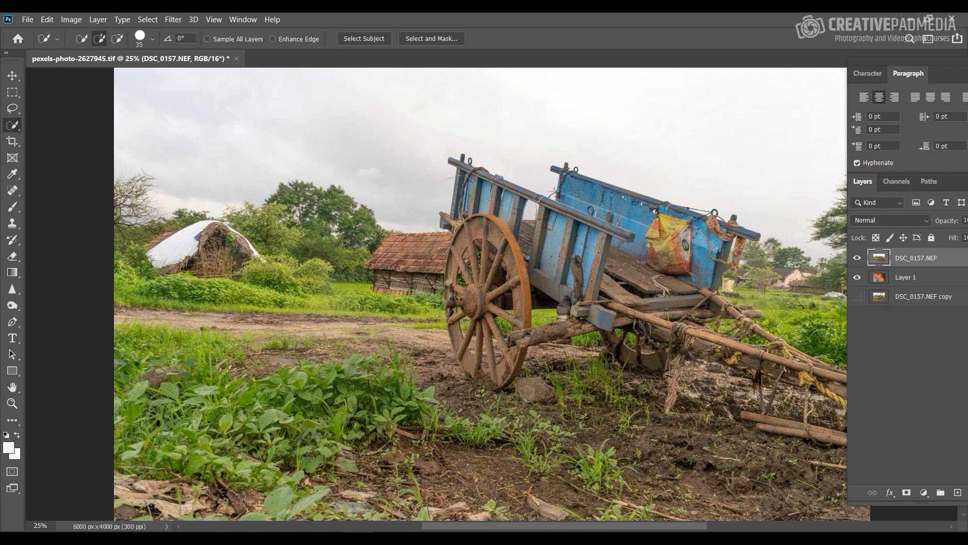
{"action": "mouse_move", "coordinate": [129, 232]}
{"action": "left_mouse_down"}
{"action": "mouse_move", "coordinate": [279, 213]}
{"action": "mouse_move", "coordinate": [287, 199]}
{"action": "mouse_move", "coordinate": [334, 203]}
{"action": "mouse_move", "coordinate": [353, 241]}
{"action": "mouse_move", "coordinate": [343, 269]}
{"action": "mouse_move", "coordinate": [409, 296]}
{"action": "mouse_move", "coordinate": [457, 250]}
{"action": "mouse_move", "coordinate": [474, 241]}
{"action": "mouse_move", "coordinate": [479, 254]}
{"action": "mouse_move", "coordinate": [460, 175]}
{"action": "mouse_move", "coordinate": [516, 204]}
{"action": "mouse_move", "coordinate": [568, 209]}
{"action": "mouse_move", "coordinate": [600, 185]}
{"action": "mouse_move", "coordinate": [684, 227]}
{"action": "mouse_move", "coordinate": [753, 232]}
{"action": "mouse_move", "coordinate": [800, 255]}
{"action": "mouse_move", "coordinate": [828, 255]}
{"action": "mouse_move", "coordinate": [840, 199]}
{"action": "mouse_move", "coordinate": [605, 295]}
{"action": "mouse_move", "coordinate": [530, 336]}
{"action": "mouse_move", "coordinate": [488, 371]}
{"action": "mouse_move", "coordinate": [493, 386]}
{"action": "mouse_move", "coordinate": [427, 346]}
{"action": "mouse_move", "coordinate": [185, 334]}
{"action": "mouse_move", "coordinate": [236, 292]}
{"action": "mouse_move", "coordinate": [148, 346]}
{"action": "mouse_move", "coordinate": [176, 479]}
{"action": "mouse_move", "coordinate": [388, 484]}
{"action": "left_mouse_up"}
{"action": "left_click_drag", "start_coordinate": [668, 511], "coordinate": [789, 502]}
Step: Examine the selection outline up close along the trees, hut roof and cart, and return to the whole image
{"action": "key", "text": "ctrl+plus"}
{"action": "key", "text": "ctrl+plus"}
{"action": "key", "text": "ctrl+plus"}
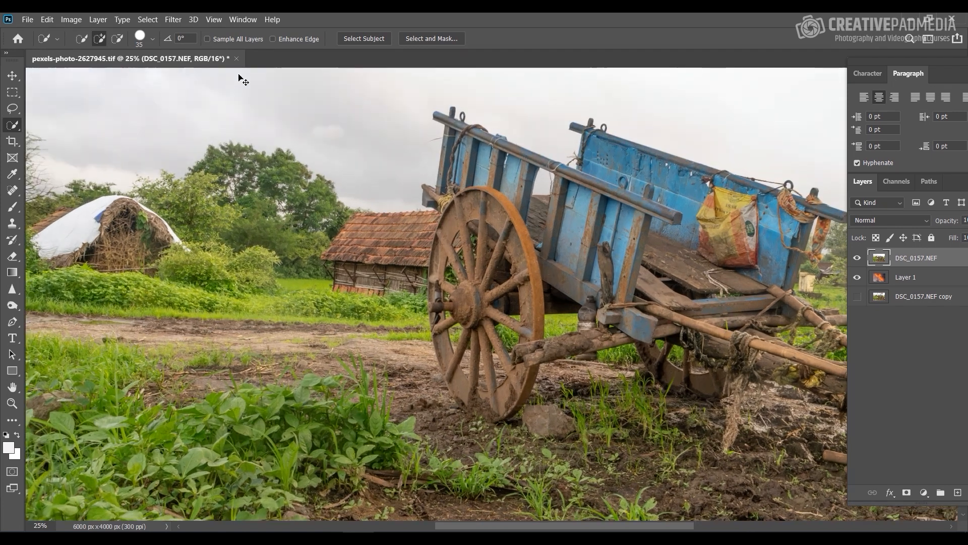
{"action": "left_click_drag", "start_coordinate": [212, 200], "coordinate": [368, 338]}
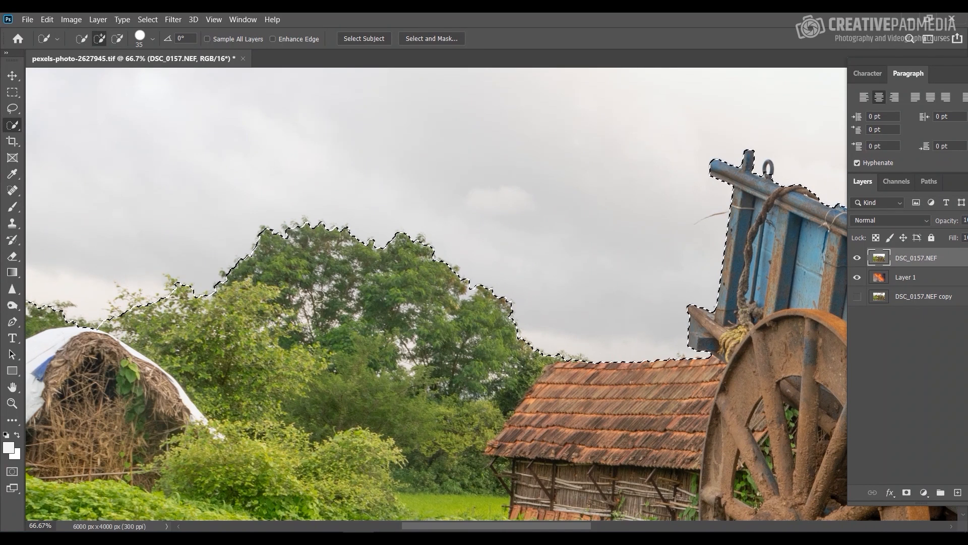
{"action": "key", "text": "ctrl+minus"}
{"action": "key", "text": "ctrl+minus"}
{"action": "key", "text": "ctrl+minus"}
{"action": "key", "text": "ctrl+minus"}
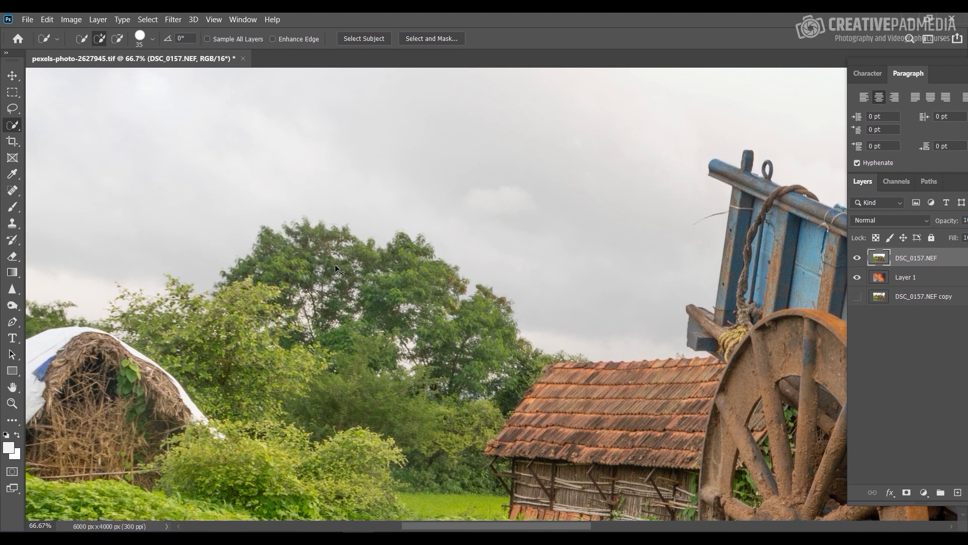
{"action": "key", "text": "ctrl+0"}
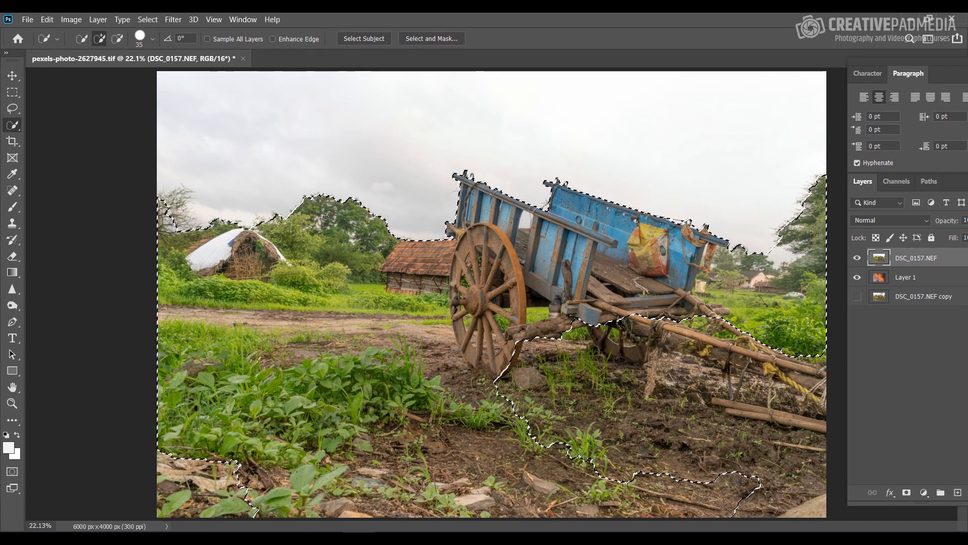
Step: Try refining the selection edge along the large tree behind the huts with the Refine Edge Brush in Select and Mask
{"action": "left_click", "coordinate": [148, 19]}
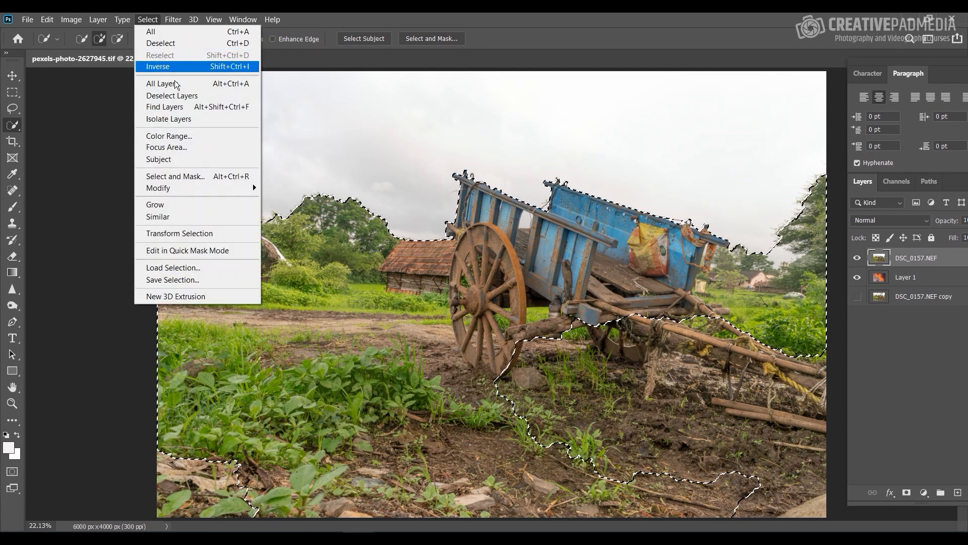
{"action": "left_click", "coordinate": [174, 176]}
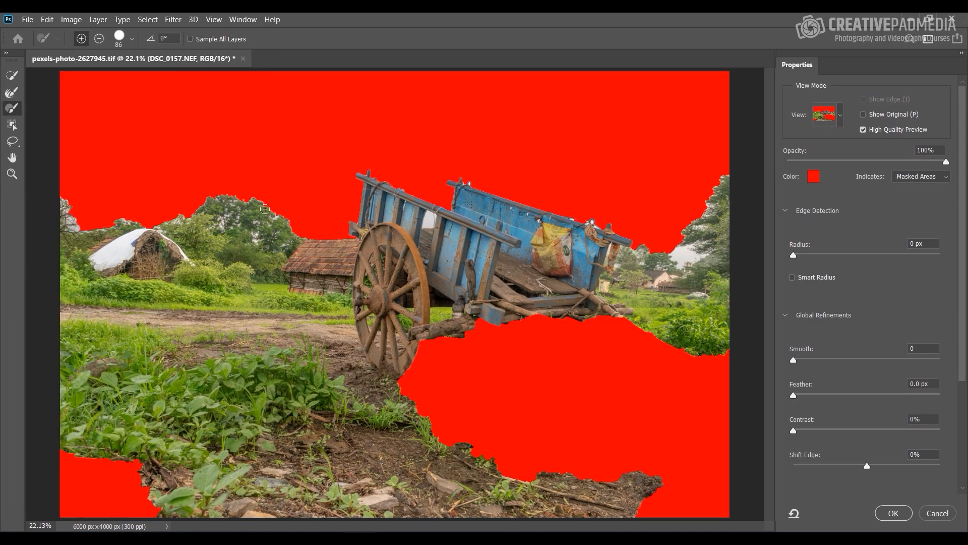
{"action": "left_click", "coordinate": [12, 92]}
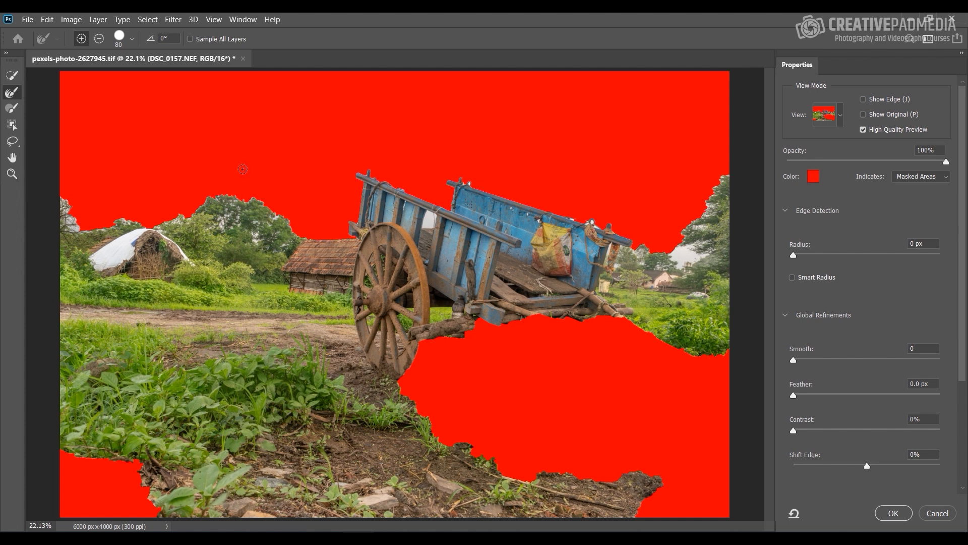
{"action": "key", "text": "ctrl+plus"}
{"action": "key", "text": "ctrl+plus"}
{"action": "key", "text": "ctrl+plus"}
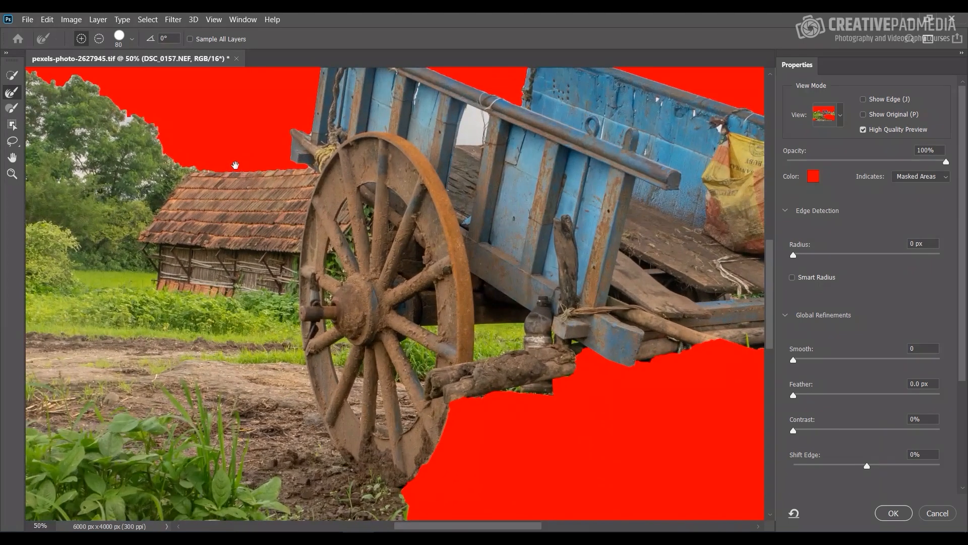
{"action": "left_click_drag", "start_coordinate": [236, 165], "coordinate": [456, 252]}
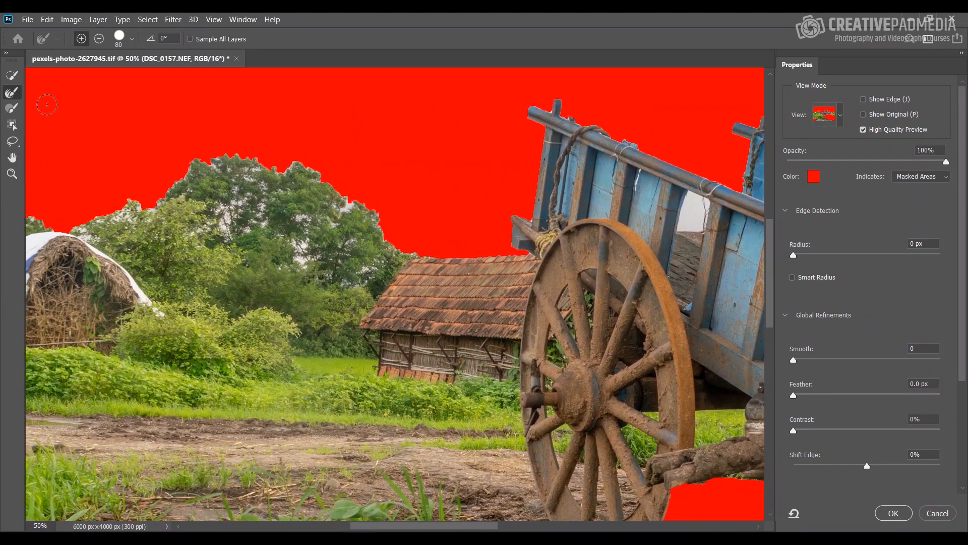
{"action": "mouse_move", "coordinate": [191, 164]}
{"action": "left_mouse_down"}
{"action": "mouse_move", "coordinate": [215, 174]}
{"action": "mouse_move", "coordinate": [324, 168]}
{"action": "mouse_move", "coordinate": [303, 173]}
{"action": "mouse_move", "coordinate": [327, 171]}
{"action": "mouse_move", "coordinate": [316, 228]}
{"action": "mouse_move", "coordinate": [356, 203]}
{"action": "mouse_move", "coordinate": [325, 231]}
{"action": "left_mouse_up"}
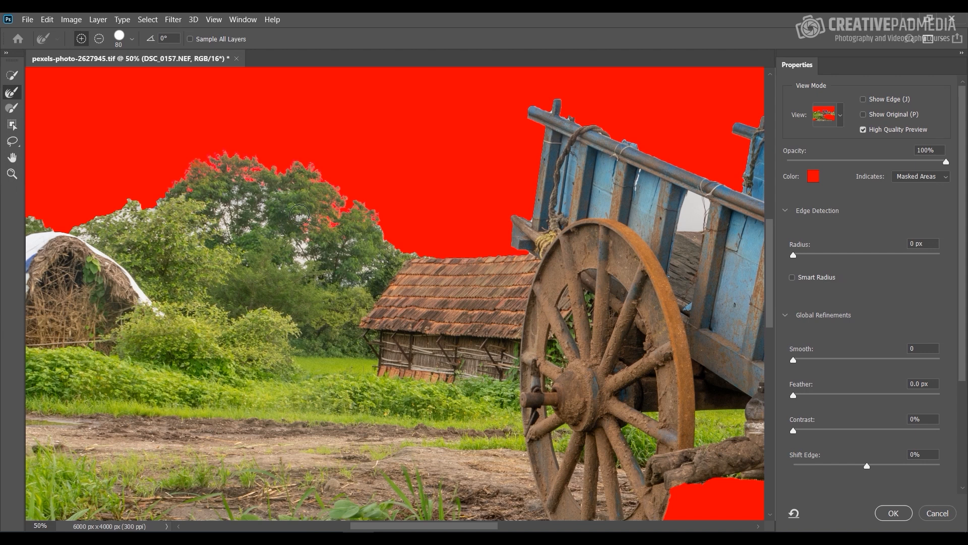
{"action": "left_click", "coordinate": [942, 513]}
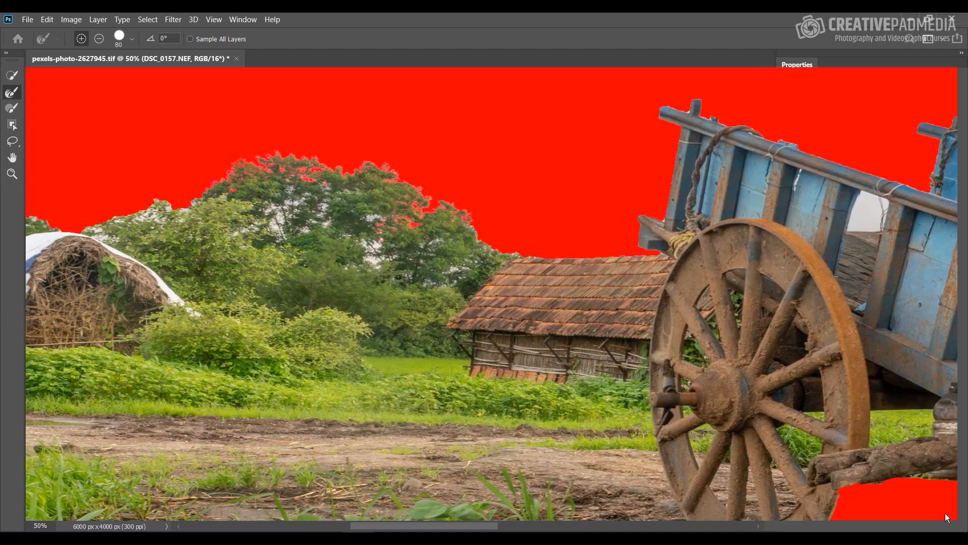
Step: Clear the Quick Selection outline around the foreground on the DSC_0157.NEF layer
{"action": "scroll", "coordinate": [529, 210], "scroll_direction": "down", "scroll_amount": 2}
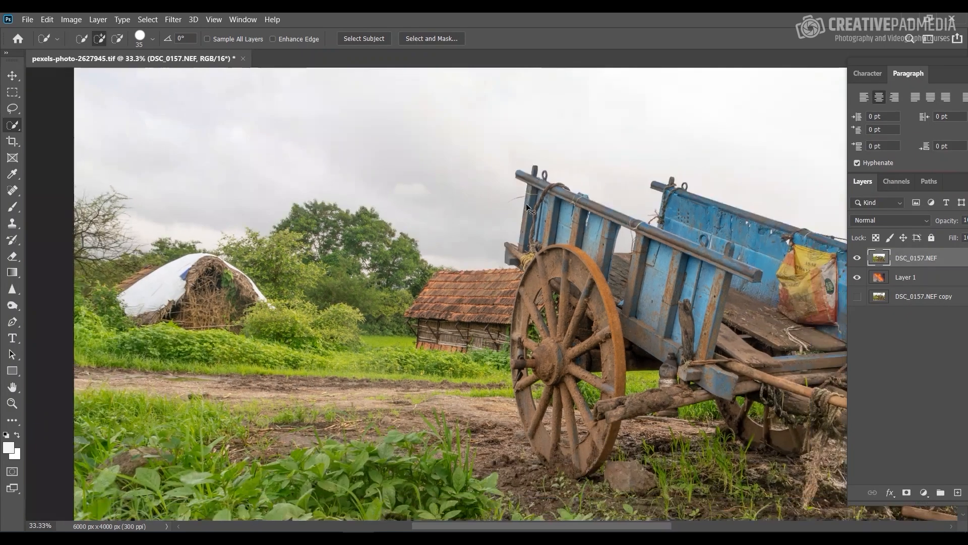
{"action": "scroll", "coordinate": [530, 209], "scroll_direction": "down", "scroll_amount": 1}
{"action": "key", "text": "ctrl+0"}
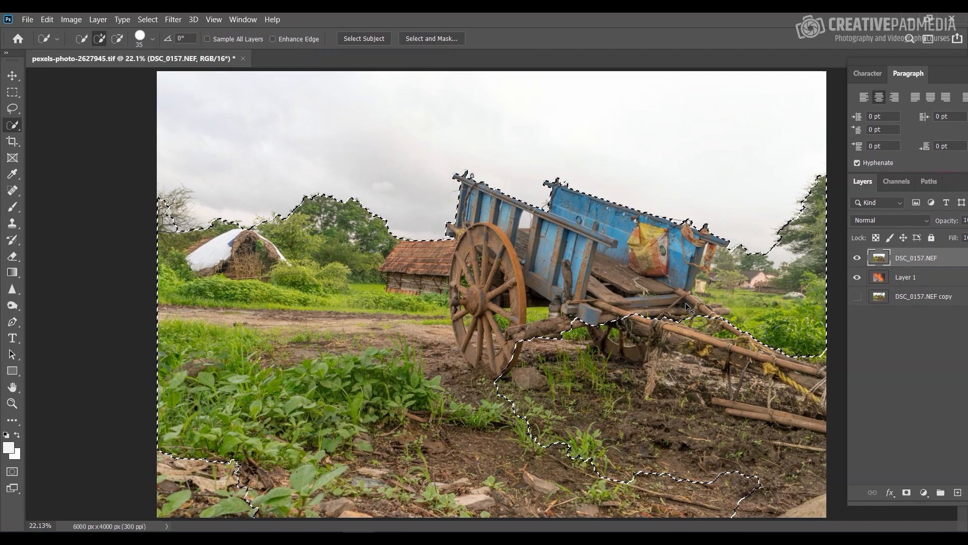
{"action": "key", "text": "ctrl+d"}
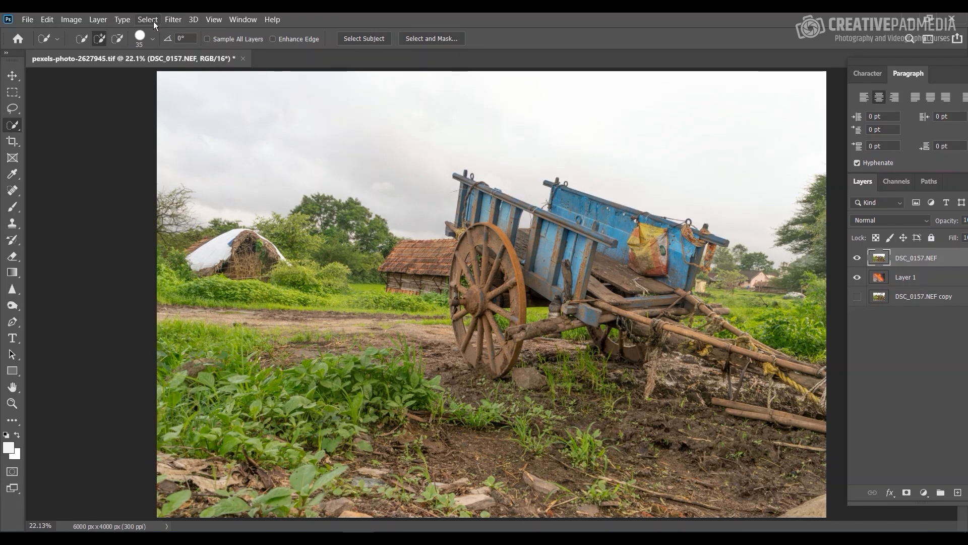
Step: Start a Color Range selection and set its selection preview to None
{"action": "left_click", "coordinate": [148, 21]}
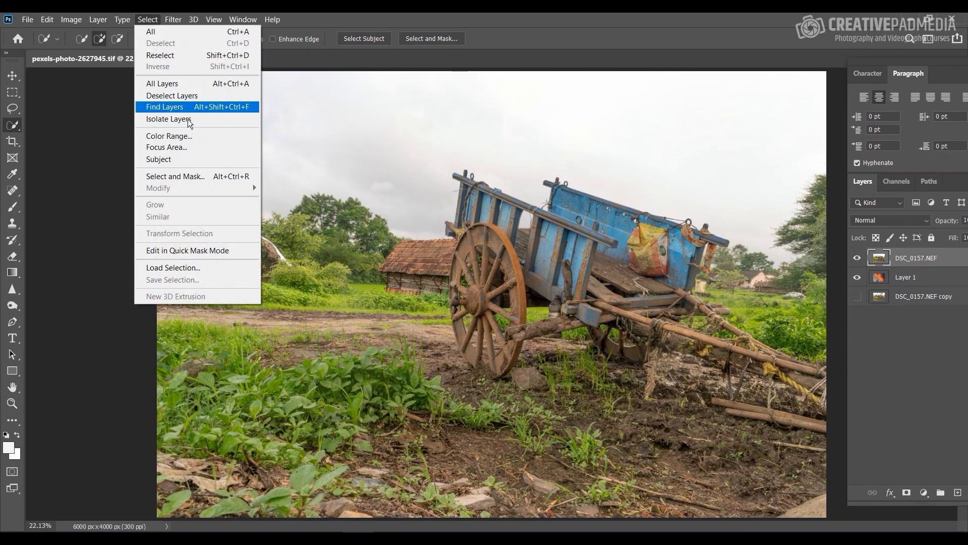
{"action": "left_click", "coordinate": [186, 135]}
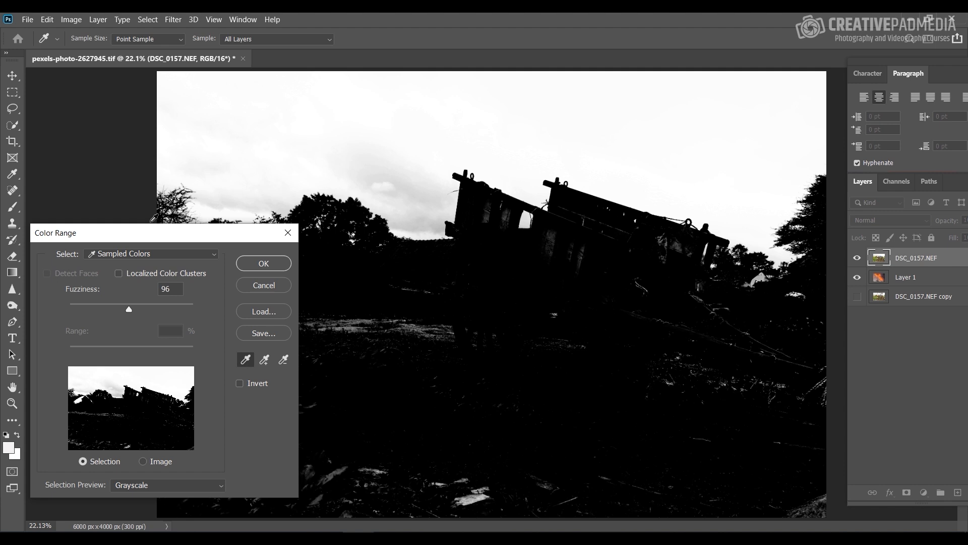
{"action": "left_click_drag", "start_coordinate": [152, 232], "coordinate": [189, 192]}
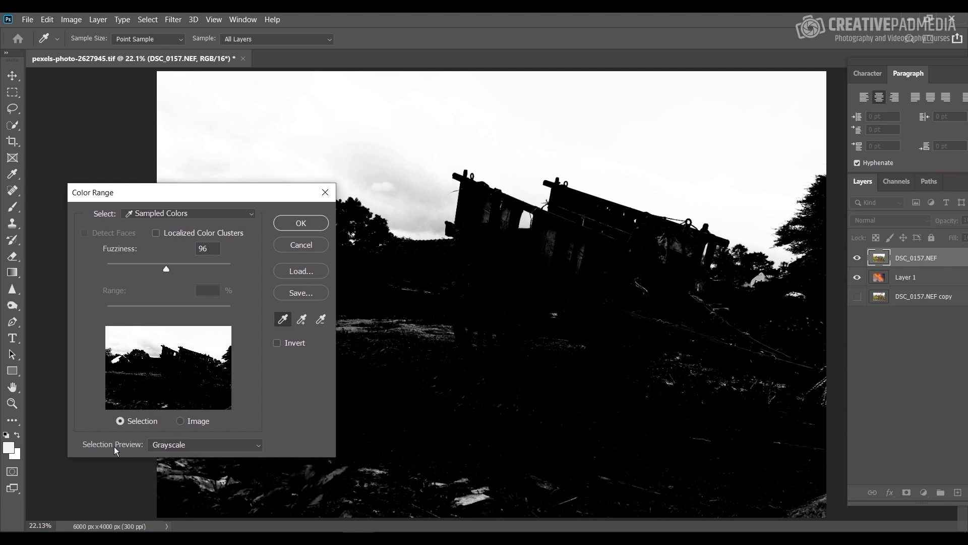
{"action": "left_click", "coordinate": [165, 446]}
{"action": "left_click", "coordinate": [165, 460]}
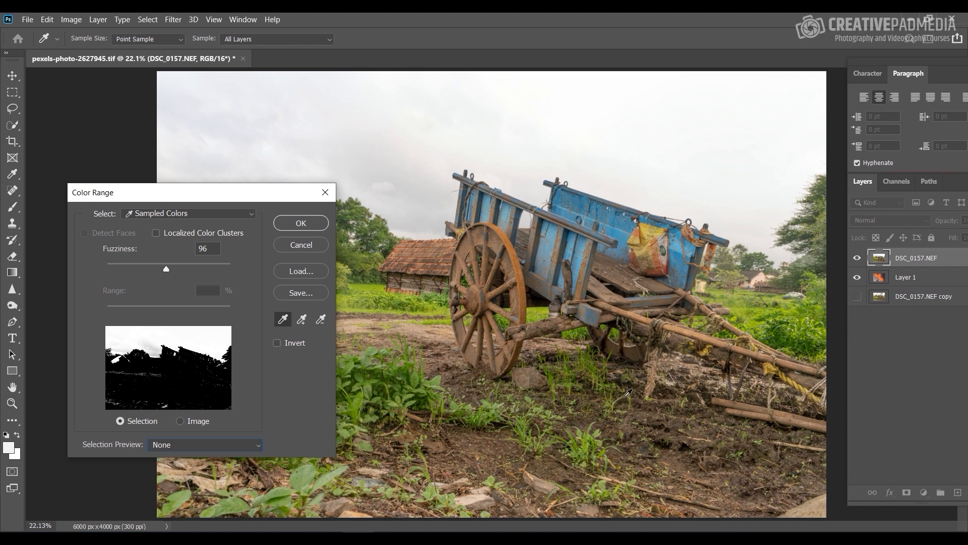
Step: Sample the cart's blue paint for a Sampled Colors selection, apply it and deselect it
{"action": "left_click", "coordinate": [126, 213]}
{"action": "left_click", "coordinate": [164, 226]}
{"action": "left_click", "coordinate": [619, 232]}
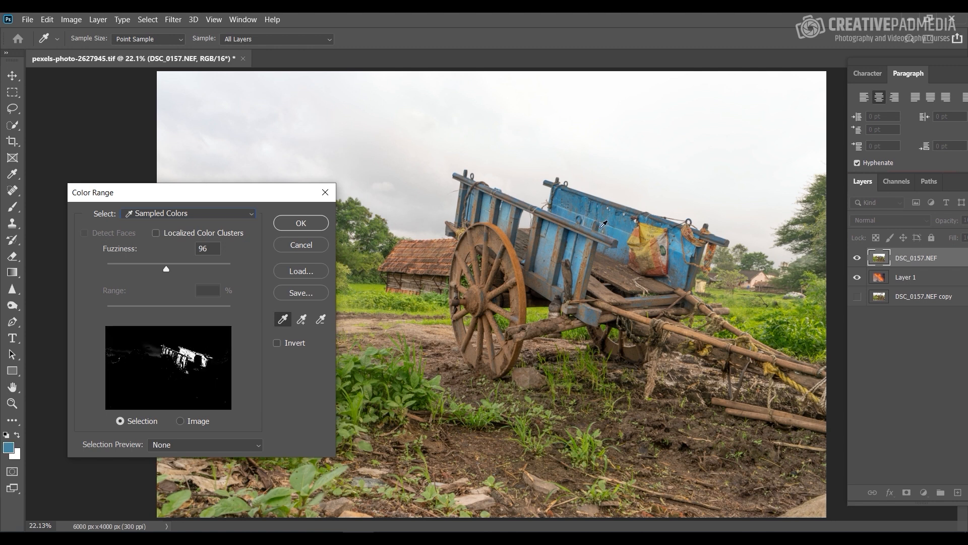
{"action": "left_click", "coordinate": [307, 223]}
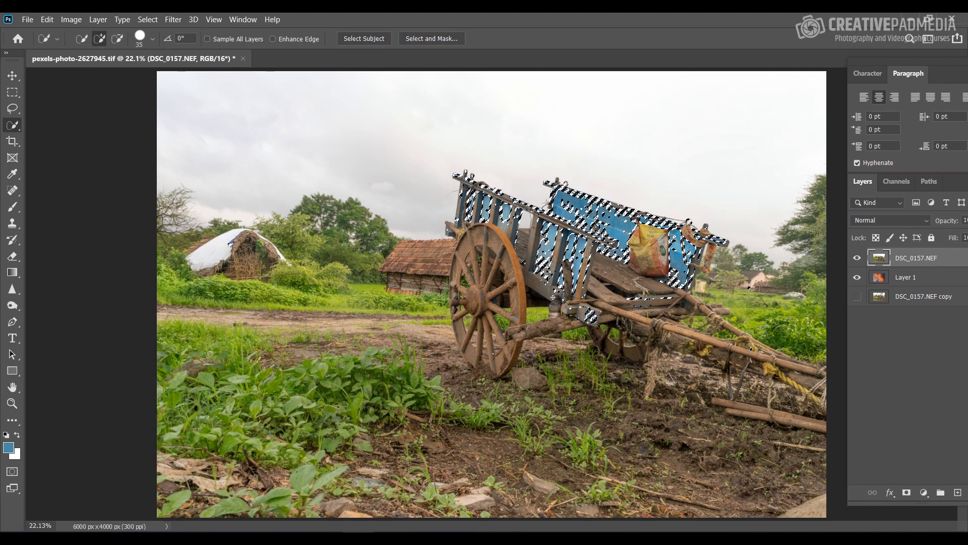
{"action": "key", "text": "ctrl+d"}
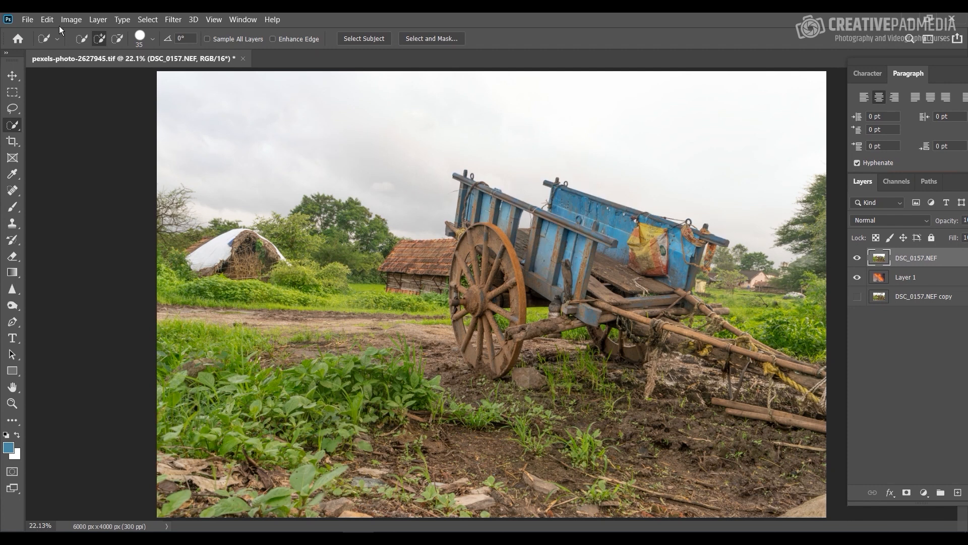
Step: Try selecting the sky with Color Range by sampling its bright and gray clouds, using a Grayscale selection preview
{"action": "left_click", "coordinate": [154, 20]}
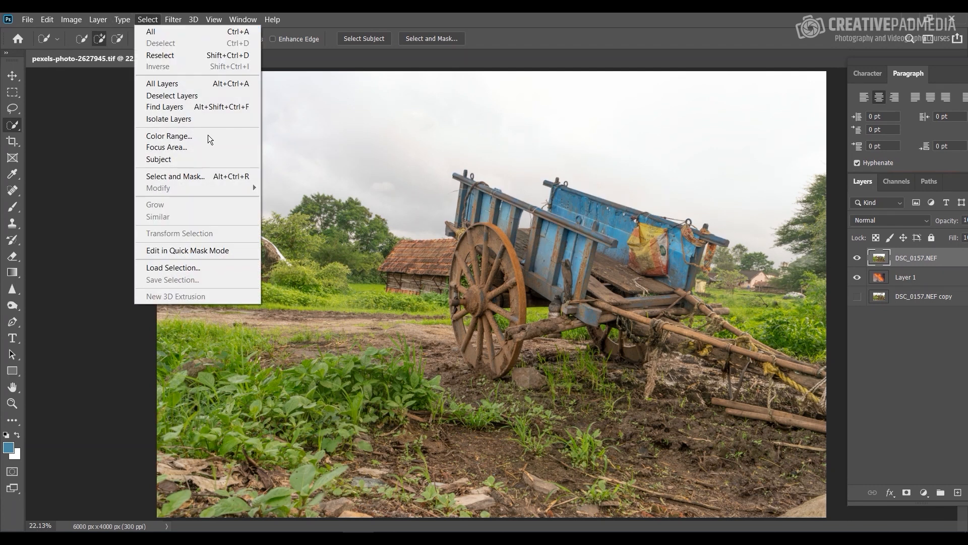
{"action": "left_click", "coordinate": [213, 138]}
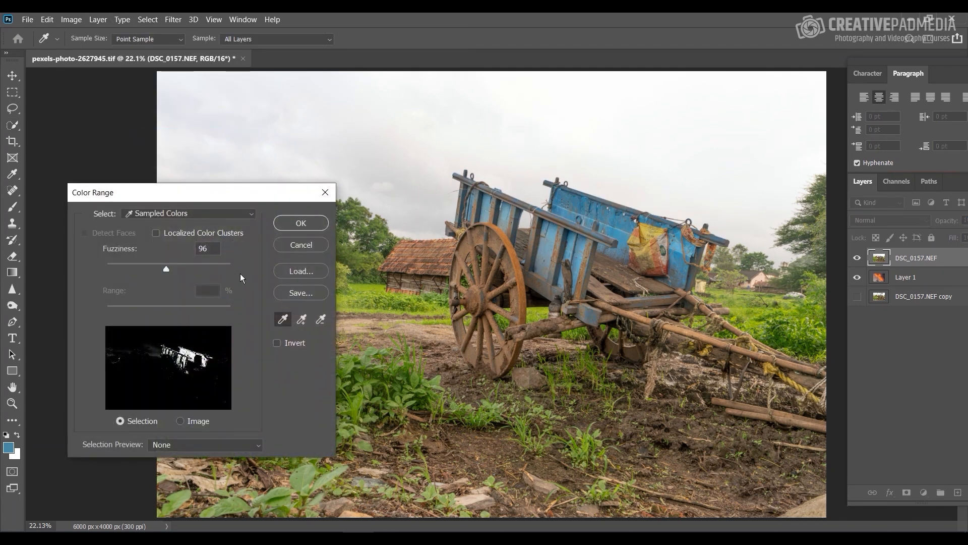
{"action": "left_click", "coordinate": [538, 100]}
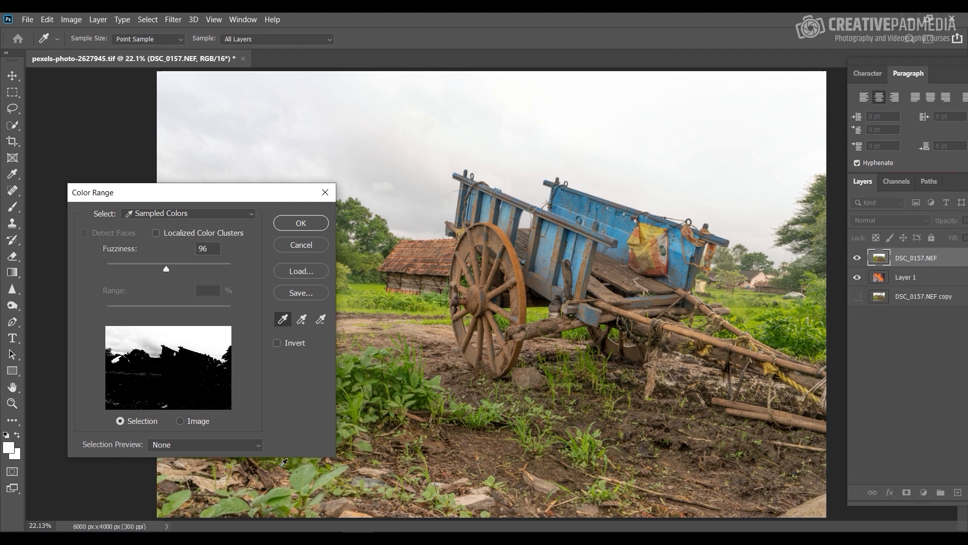
{"action": "left_click", "coordinate": [252, 448]}
{"action": "left_click", "coordinate": [229, 476]}
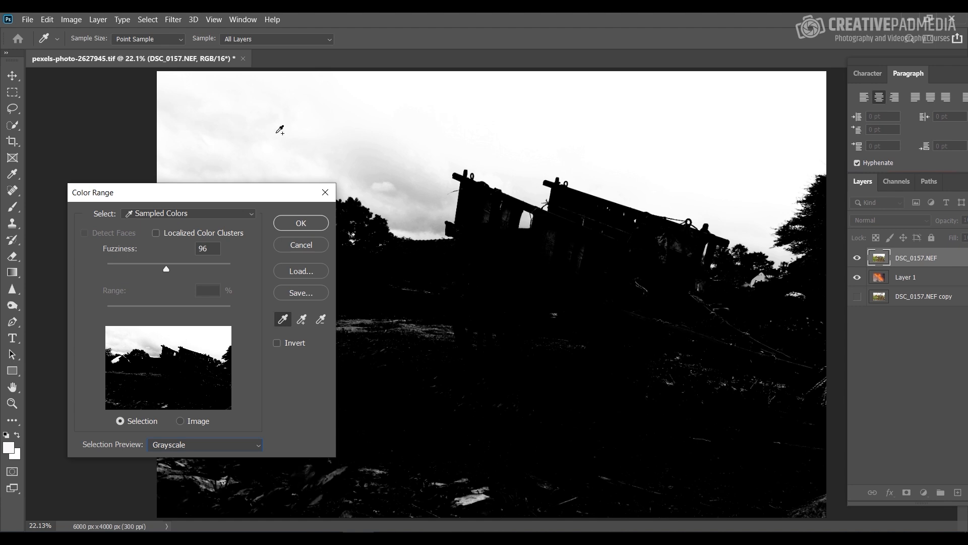
{"action": "left_click", "coordinate": [423, 193]}
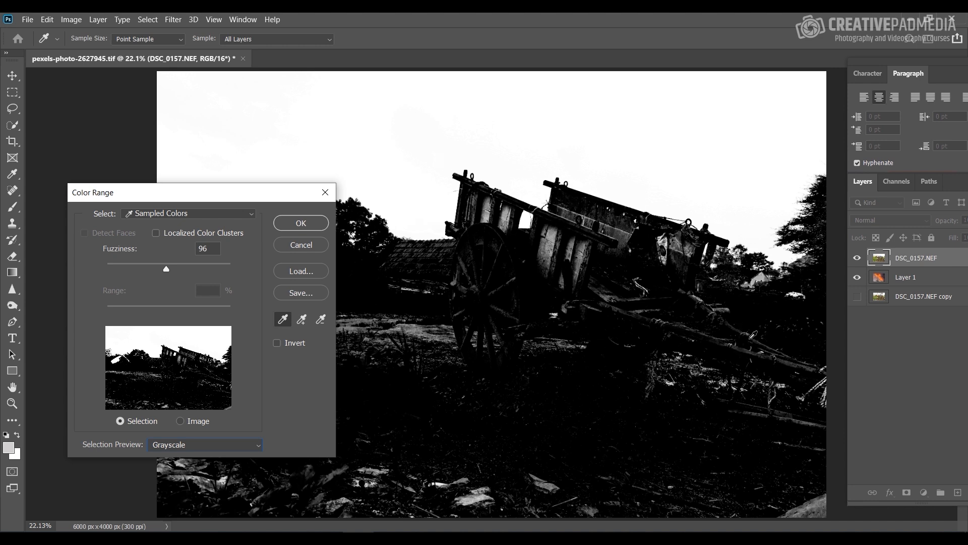
{"action": "left_click", "coordinate": [314, 244]}
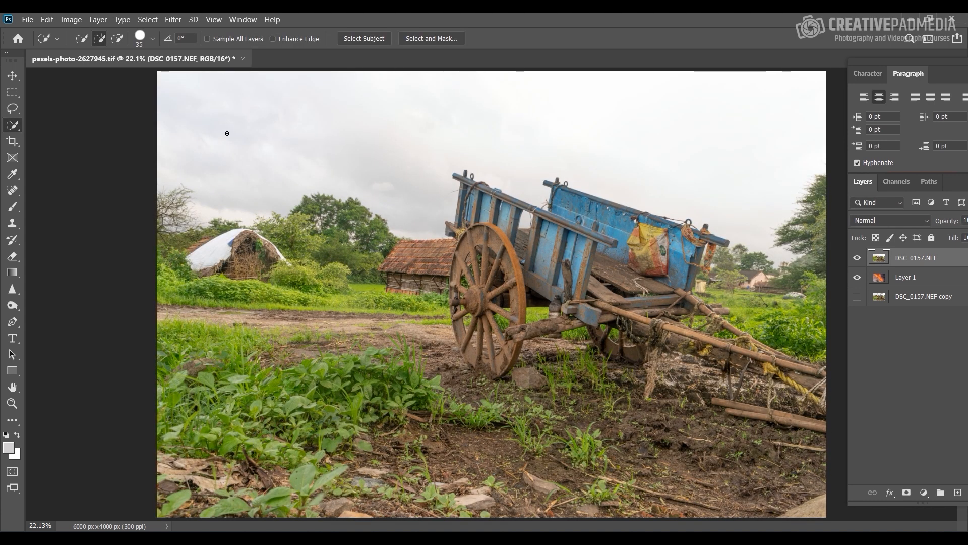
Step: Set up a Color Range selection of the Highlights with a Grayscale selection preview
{"action": "left_click", "coordinate": [145, 20]}
{"action": "left_click", "coordinate": [180, 135]}
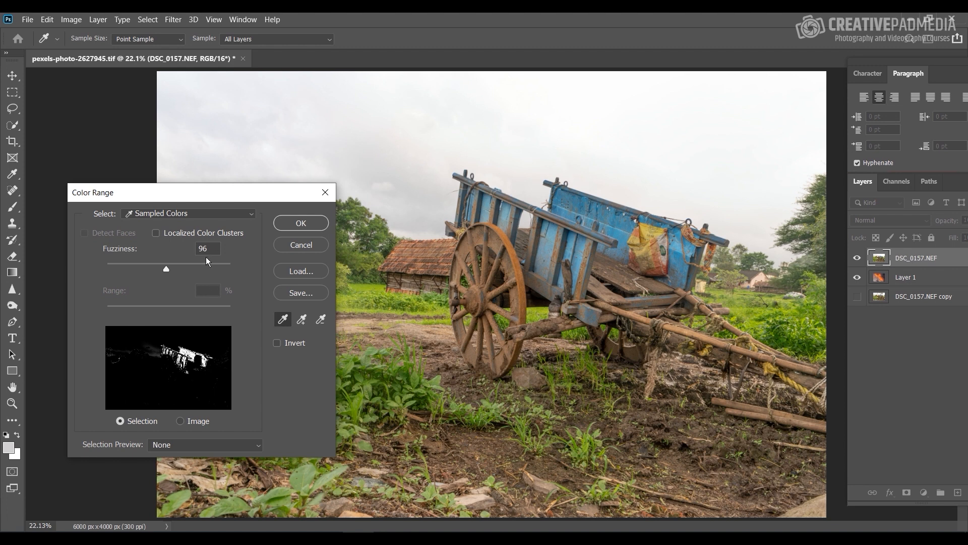
{"action": "left_click", "coordinate": [209, 214]}
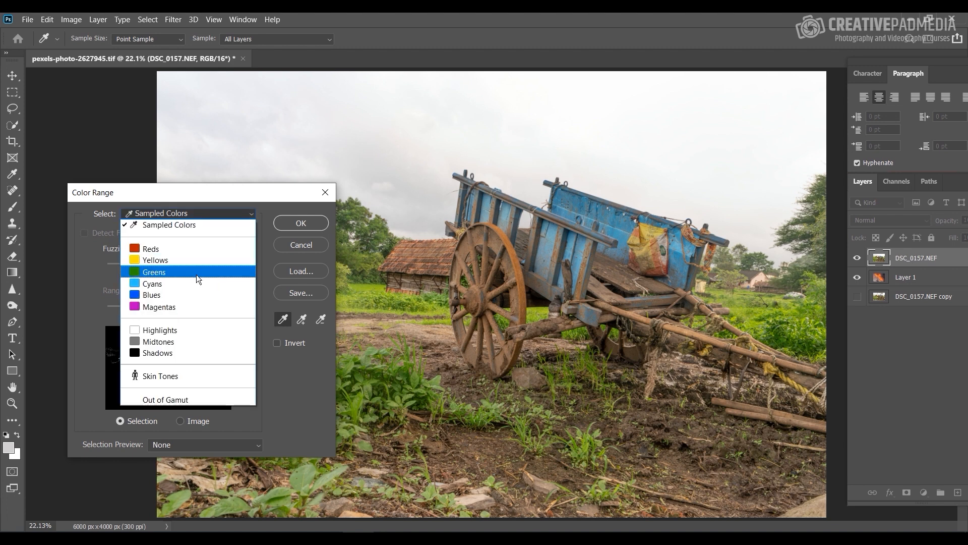
{"action": "left_click", "coordinate": [177, 333]}
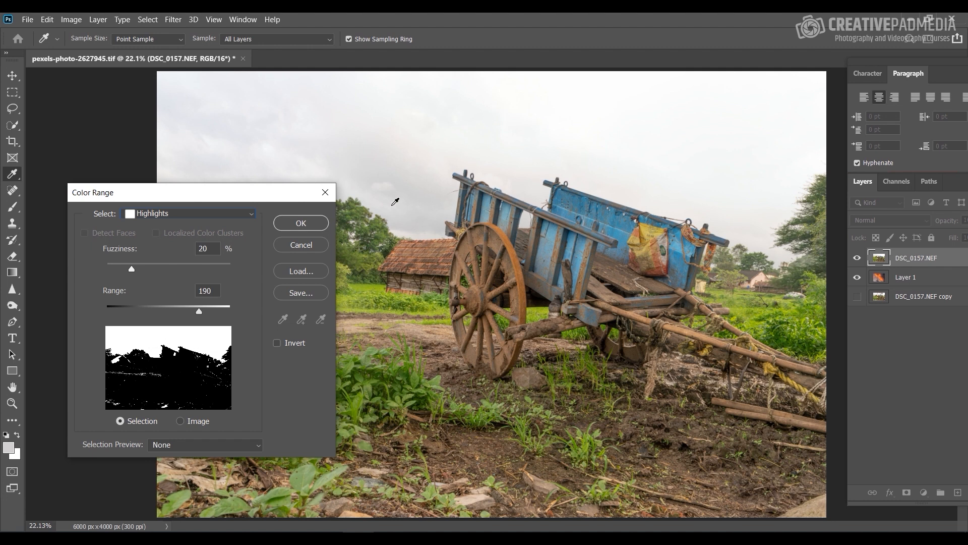
{"action": "left_click_drag", "start_coordinate": [285, 195], "coordinate": [265, 235]}
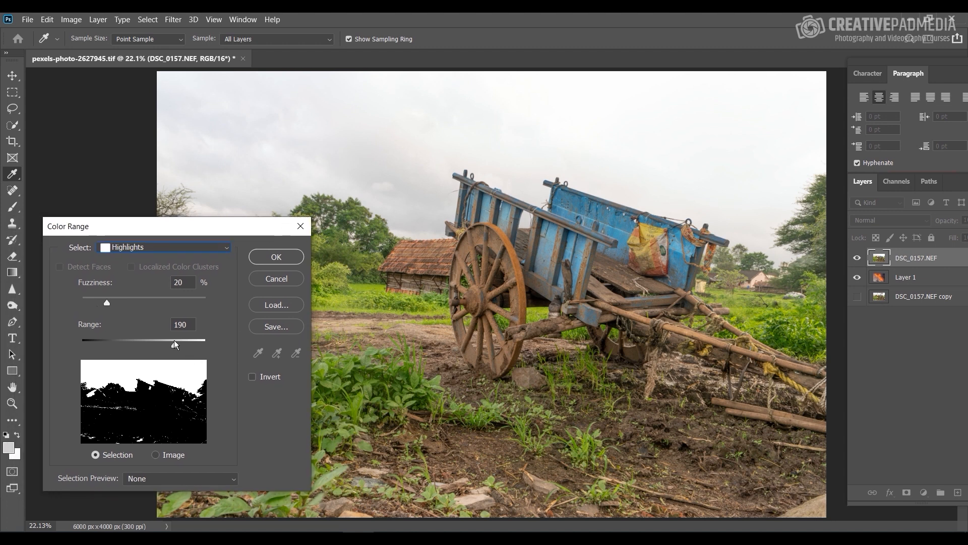
{"action": "left_click", "coordinate": [171, 479]}
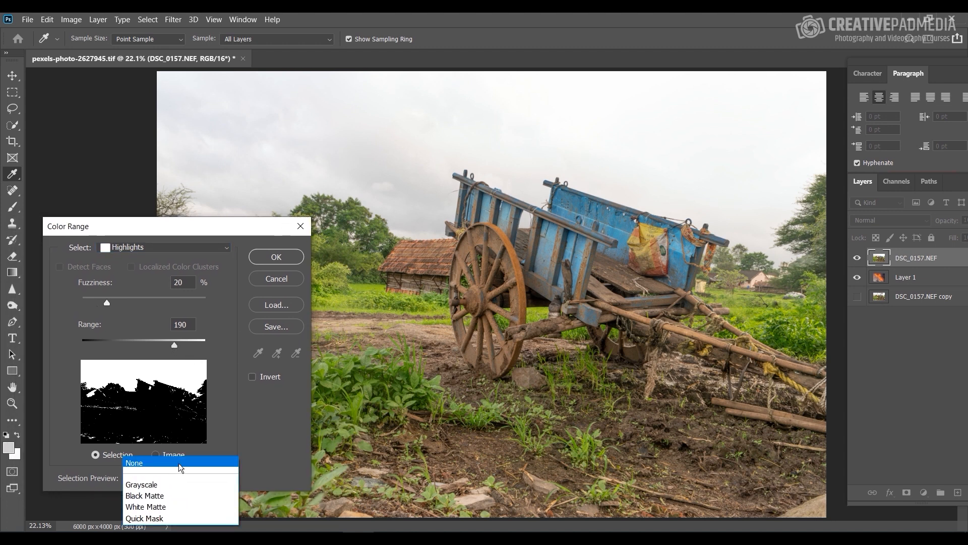
{"action": "left_click", "coordinate": [179, 483]}
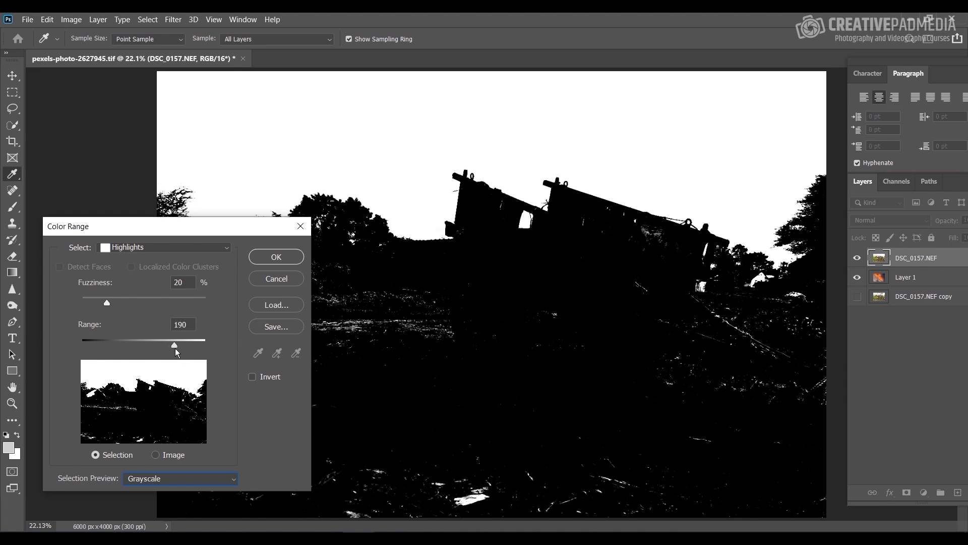
Step: Set the Highlights range to 206 and the fuzziness to 27%, and apply the Color Range selection
{"action": "left_click_drag", "start_coordinate": [174, 344], "coordinate": [182, 343]}
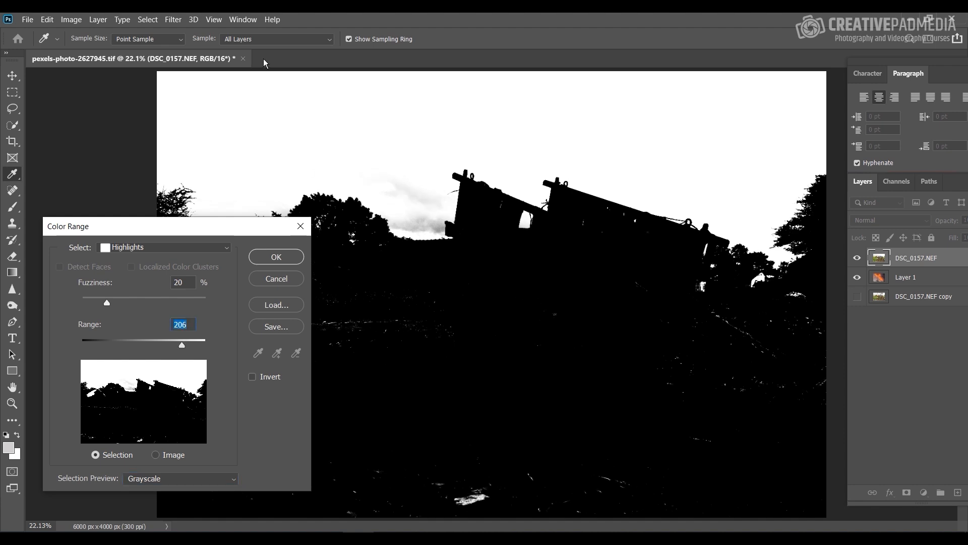
{"action": "key", "text": "ctrl+plus"}
{"action": "key", "text": "ctrl+plus"}
{"action": "key", "text": "ctrl+plus"}
{"action": "key", "text": "ctrl+plus"}
{"action": "key", "text": "ctrl+plus"}
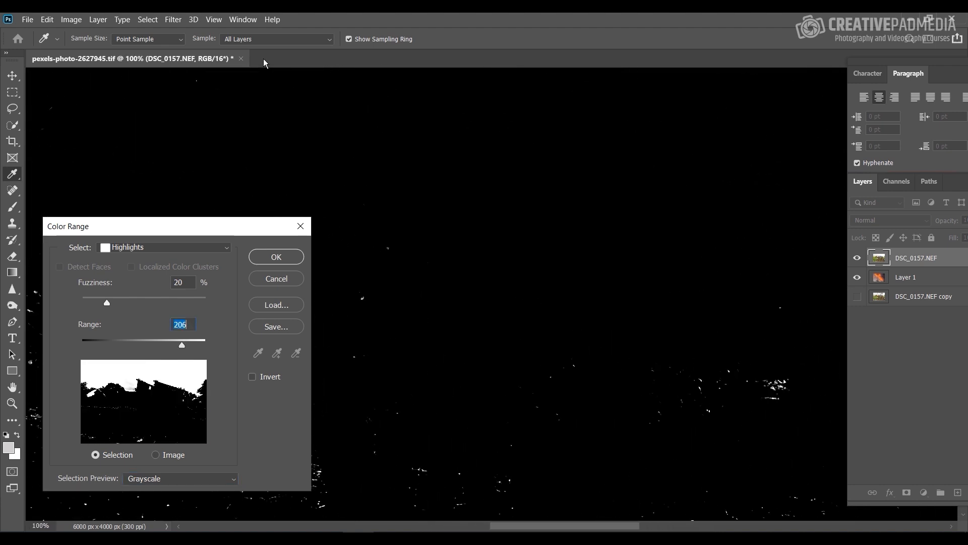
{"action": "left_click_drag", "start_coordinate": [266, 111], "coordinate": [782, 318]}
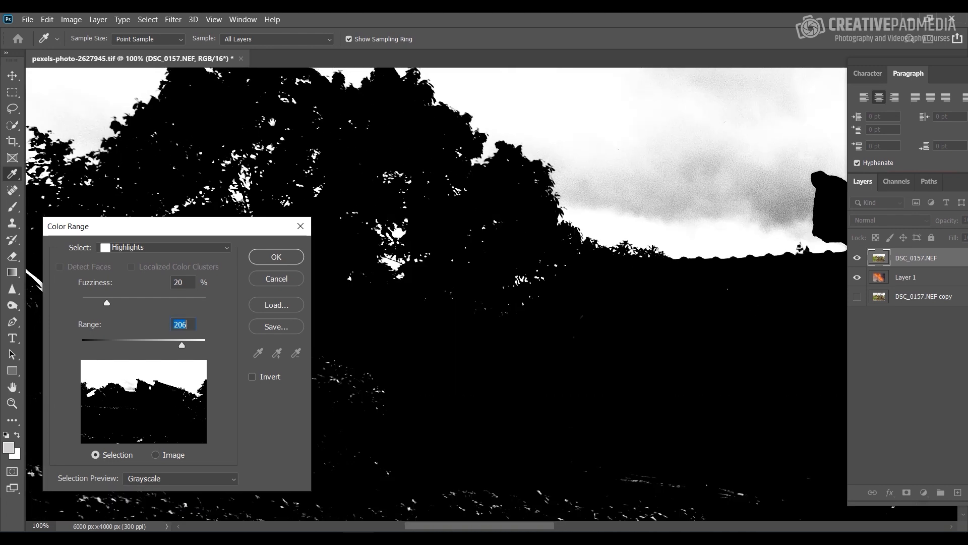
{"action": "left_click_drag", "start_coordinate": [272, 122], "coordinate": [331, 149]}
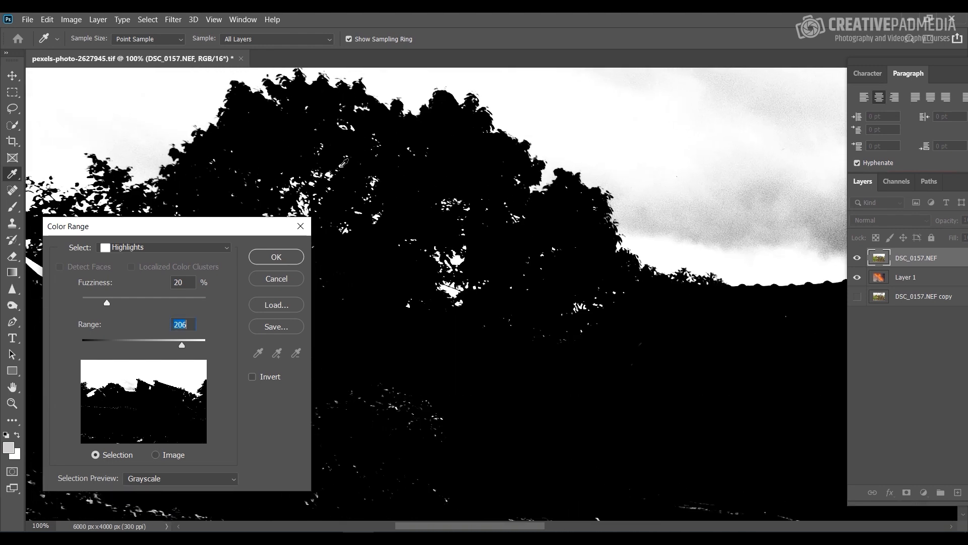
{"action": "left_click_drag", "start_coordinate": [108, 301], "coordinate": [115, 304]}
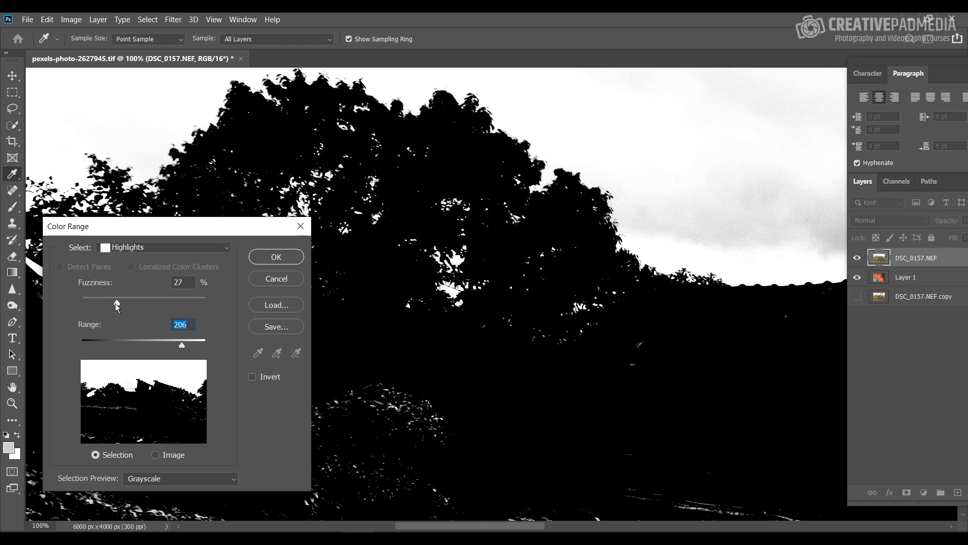
{"action": "left_click", "coordinate": [296, 257]}
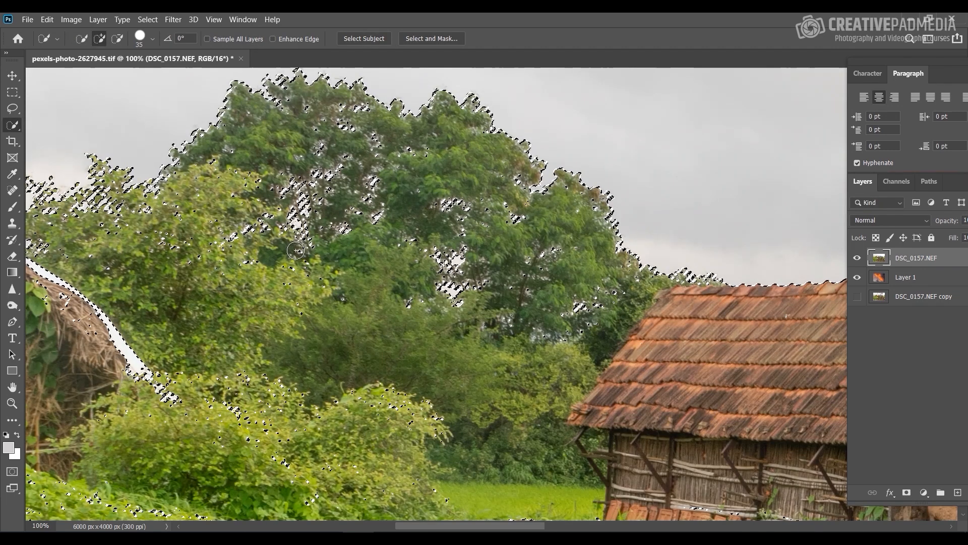
Step: Examine the Highlights selection along the trees, roofs and cart across the whole photo
{"action": "key", "text": "ctrl+minus"}
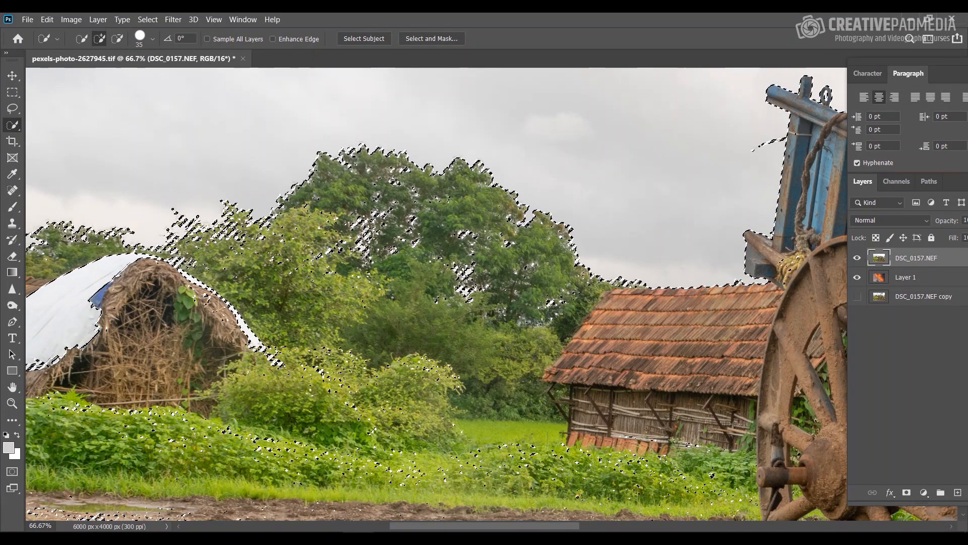
{"action": "key", "text": "ctrl+minus"}
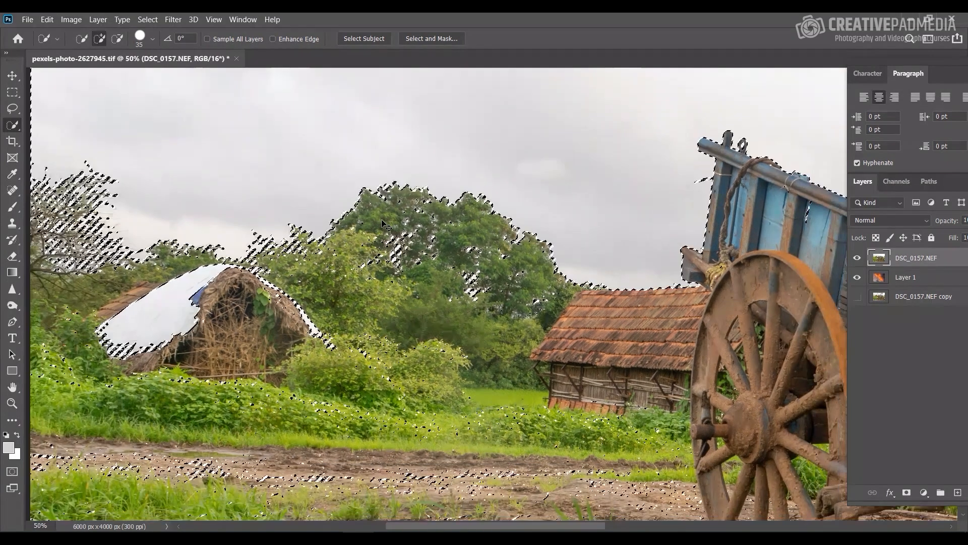
{"action": "key", "text": "ctrl+d"}
{"action": "key", "text": "ctrl+z"}
{"action": "key", "text": "ctrl+minus"}
{"action": "key", "text": "ctrl+minus"}
{"action": "key", "text": "ctrl+minus"}
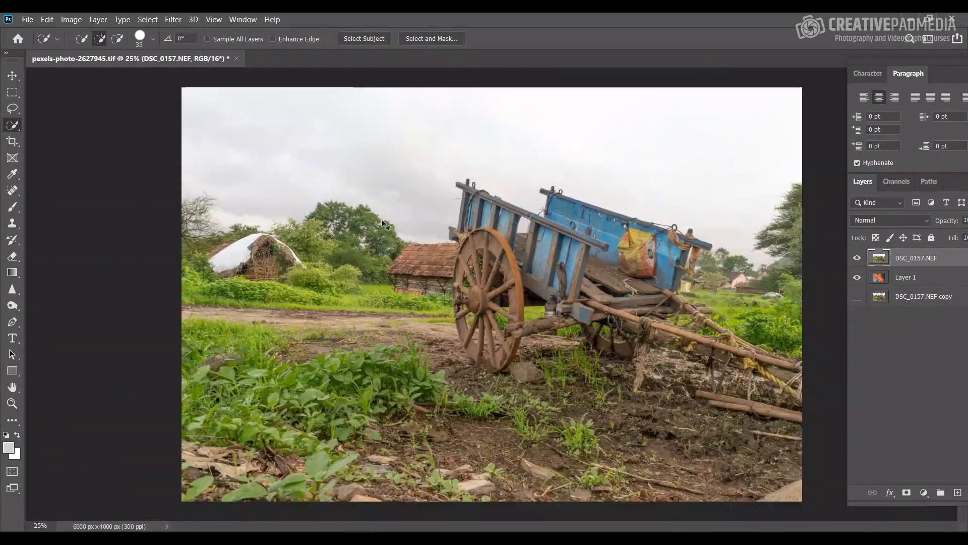
{"action": "key", "text": "ctrl+0"}
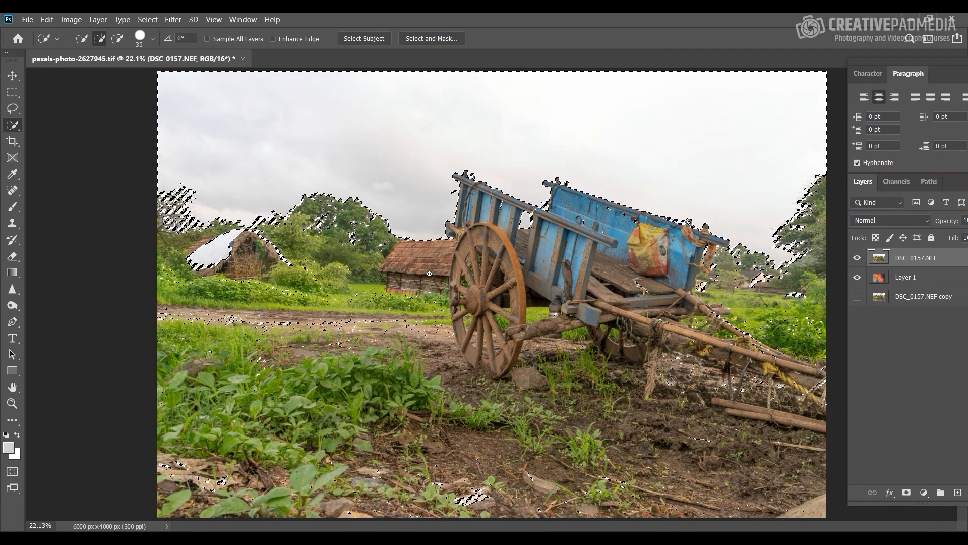
Step: Subtract the hut roof and everything below the horizon from the selection with a freehand Lasso outline
{"action": "left_click", "coordinate": [12, 108]}
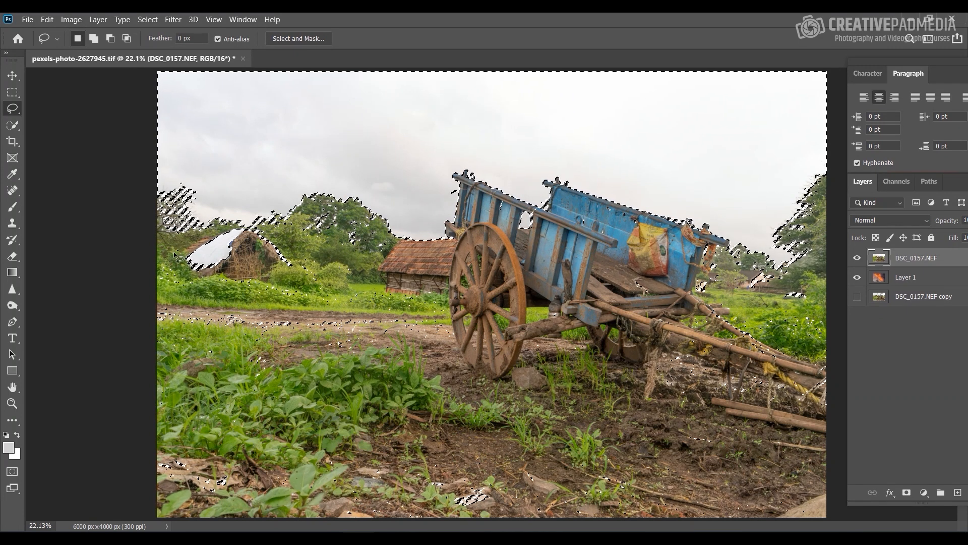
{"action": "key", "text": "alt"}
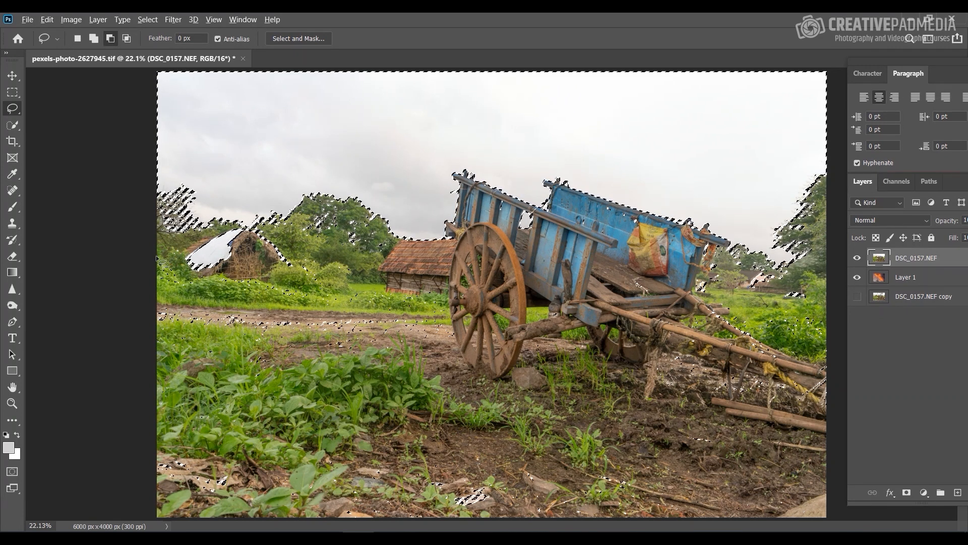
{"action": "left_click_drag", "start_coordinate": [154, 256], "coordinate": [188, 248]}
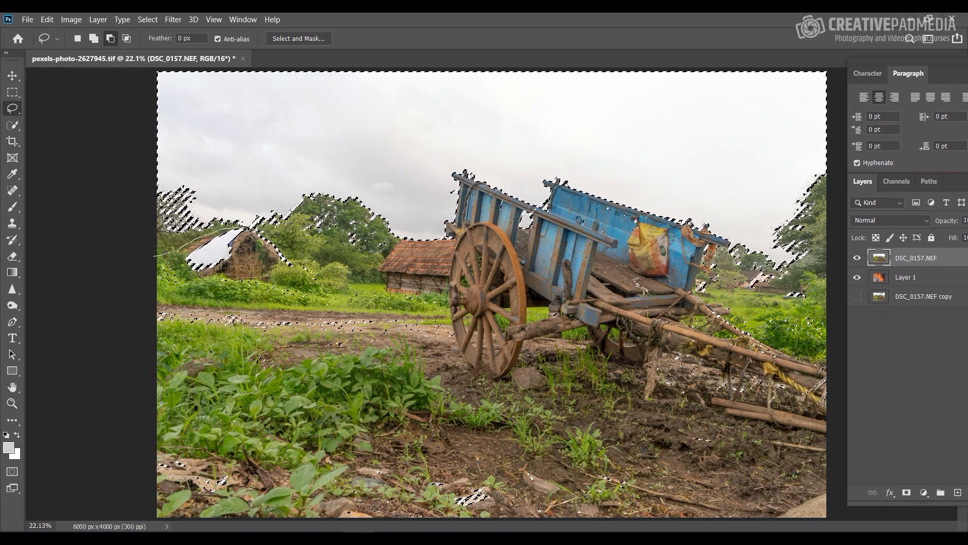
{"action": "mouse_move", "coordinate": [272, 241]}
{"action": "left_mouse_down"}
{"action": "mouse_move", "coordinate": [333, 263]}
{"action": "mouse_move", "coordinate": [413, 251]}
{"action": "mouse_move", "coordinate": [651, 255]}
{"action": "mouse_move", "coordinate": [712, 278]}
{"action": "mouse_move", "coordinate": [781, 277]}
{"action": "mouse_move", "coordinate": [836, 303]}
{"action": "mouse_move", "coordinate": [851, 418]}
{"action": "mouse_move", "coordinate": [646, 524]}
{"action": "mouse_move", "coordinate": [155, 516]}
{"action": "left_mouse_up"}
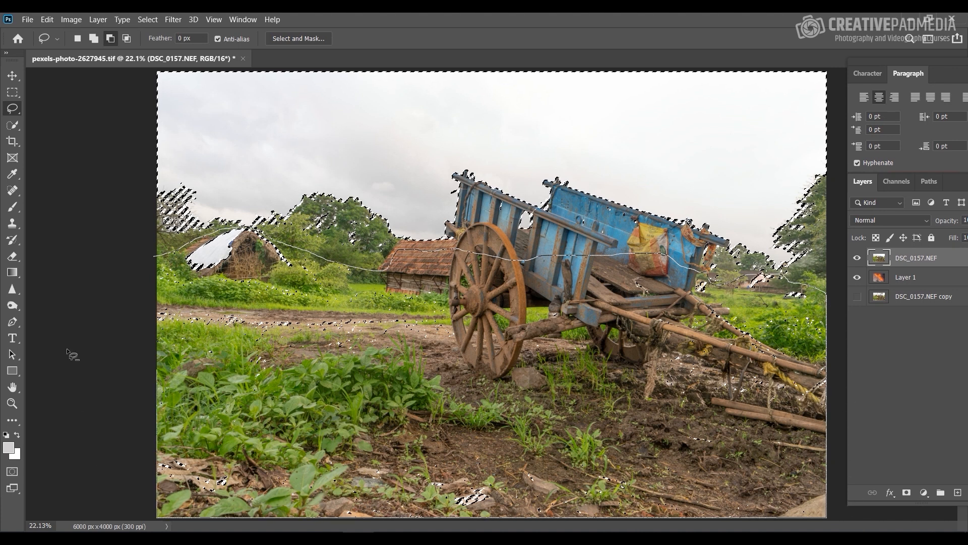
{"action": "left_click_drag", "start_coordinate": [65, 256], "coordinate": [67, 254]}
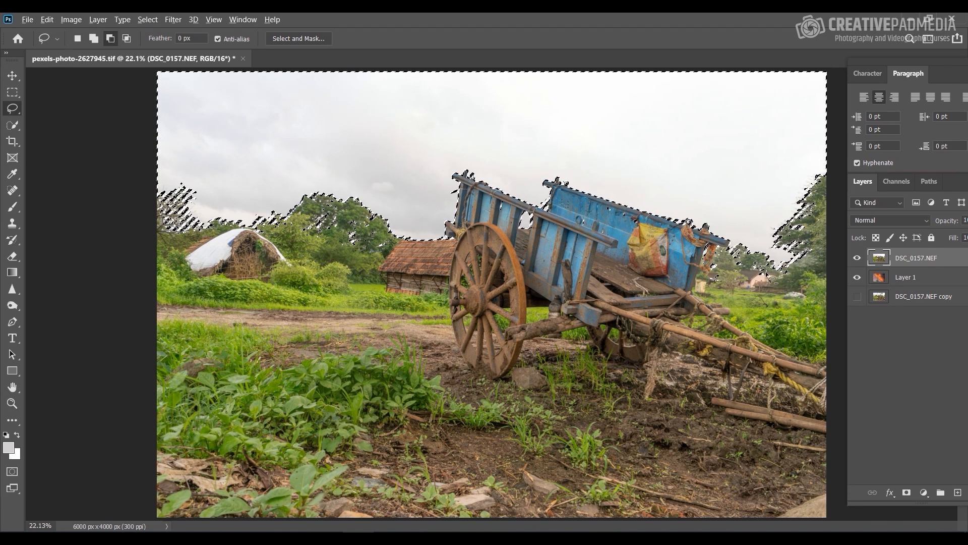
{"action": "key", "text": "alt"}
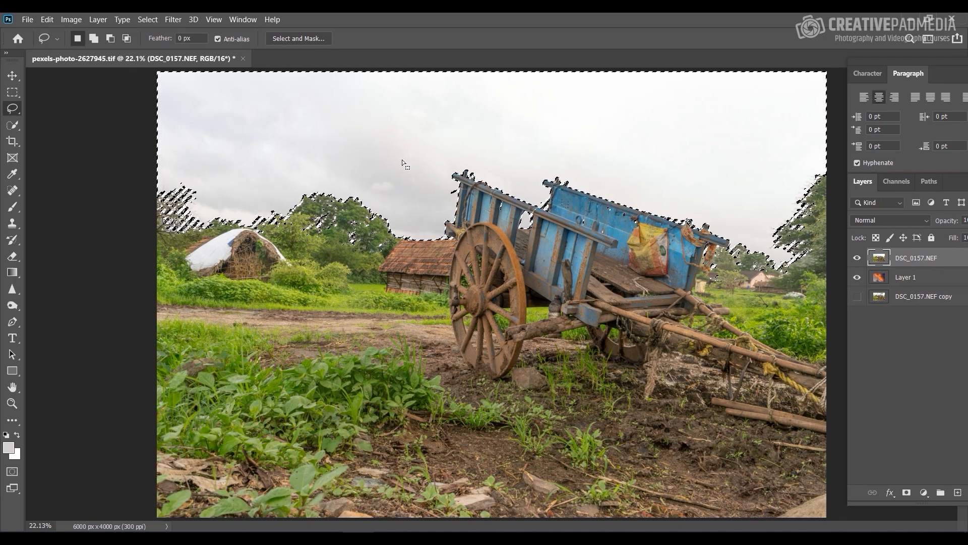
Step: Invert the sky selection to cover the foreground and open it in Select and Mask
{"action": "left_click", "coordinate": [145, 19]}
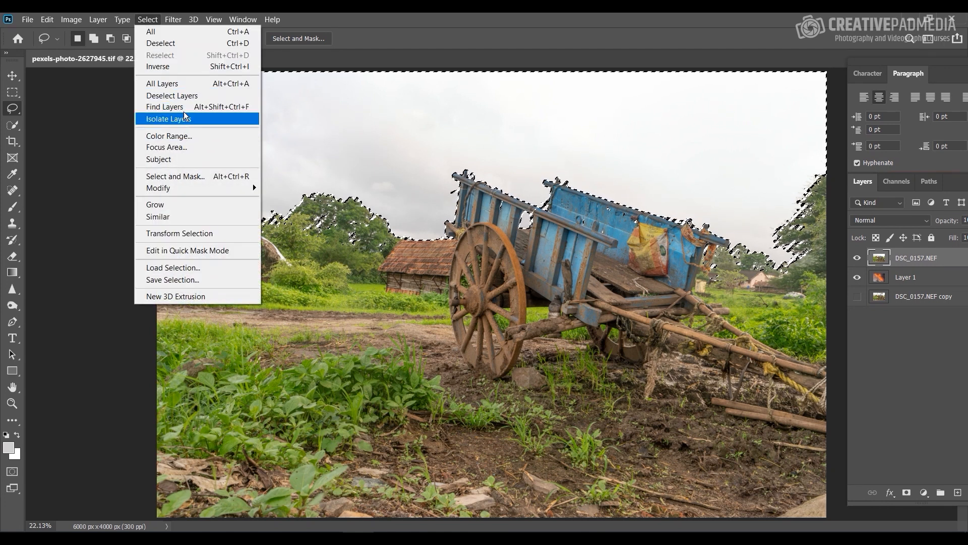
{"action": "left_click", "coordinate": [189, 68]}
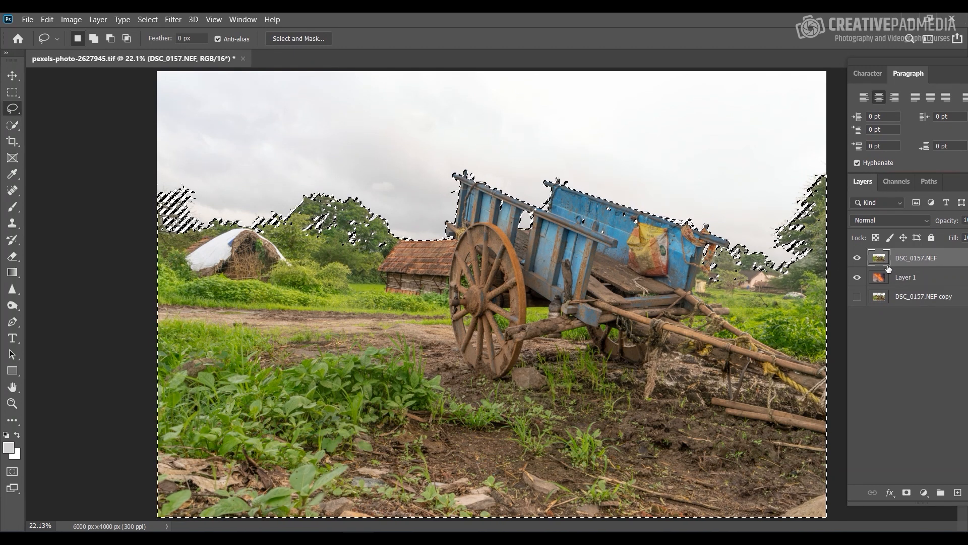
{"action": "left_click", "coordinate": [154, 21]}
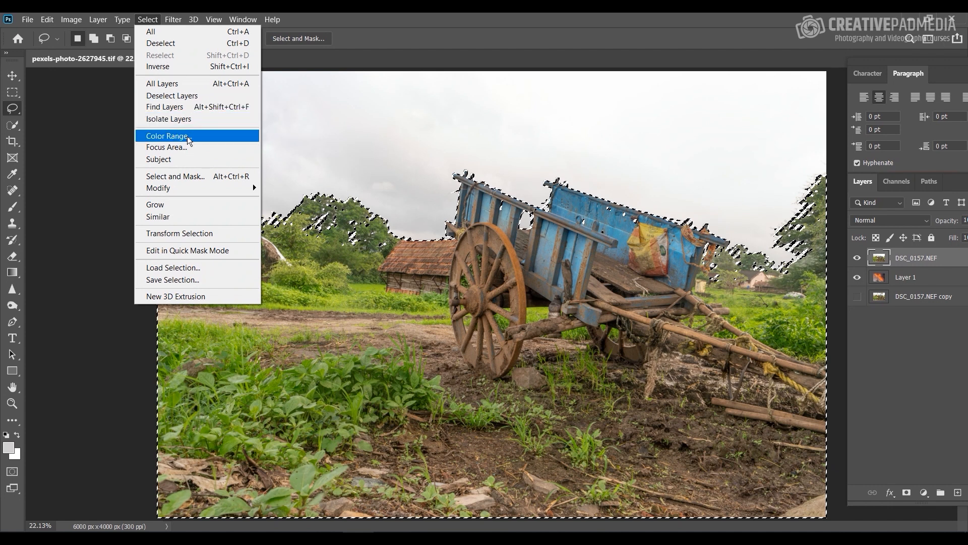
{"action": "left_click", "coordinate": [191, 175]}
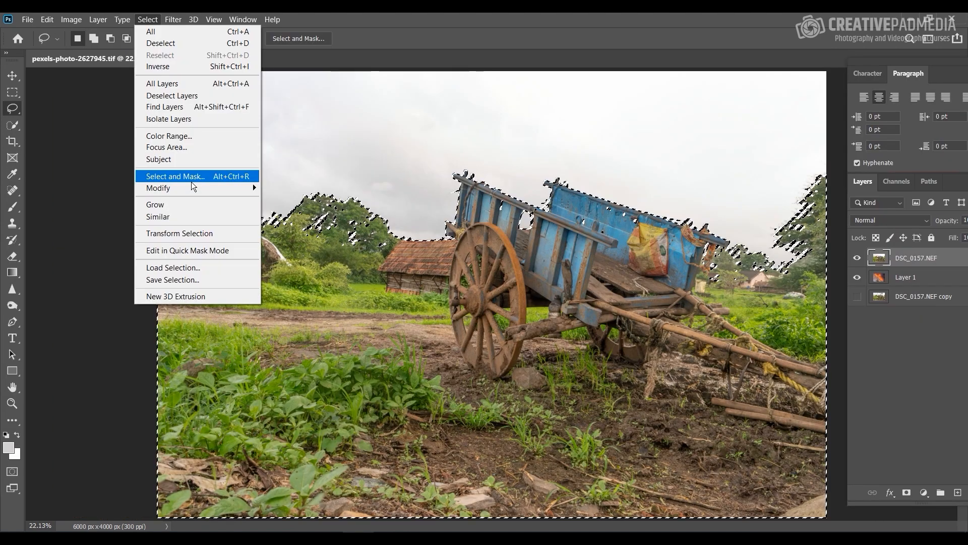
{"action": "left_click", "coordinate": [191, 182]}
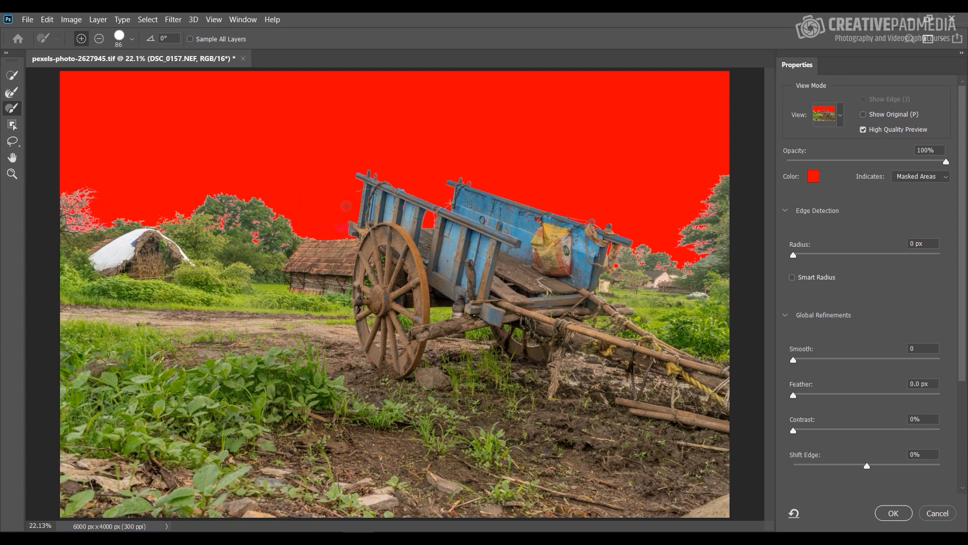
Step: Set the Select and Mask view mode to On Layers
{"action": "left_click", "coordinate": [841, 117]}
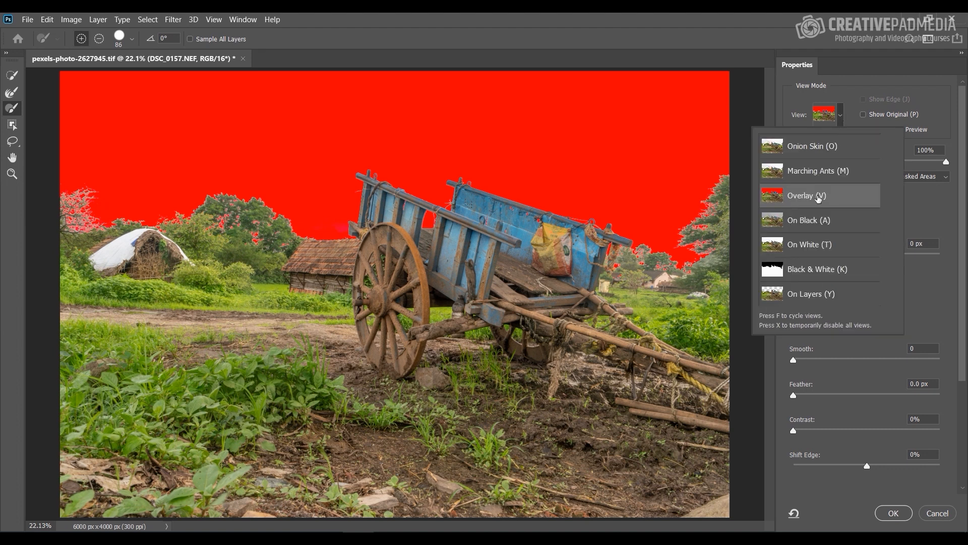
{"action": "left_click", "coordinate": [852, 106]}
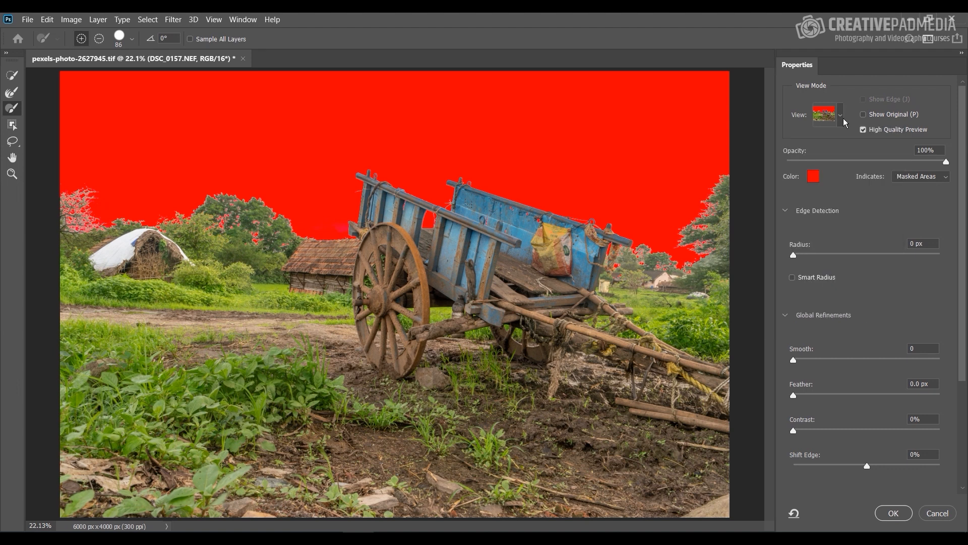
{"action": "left_click", "coordinate": [841, 118]}
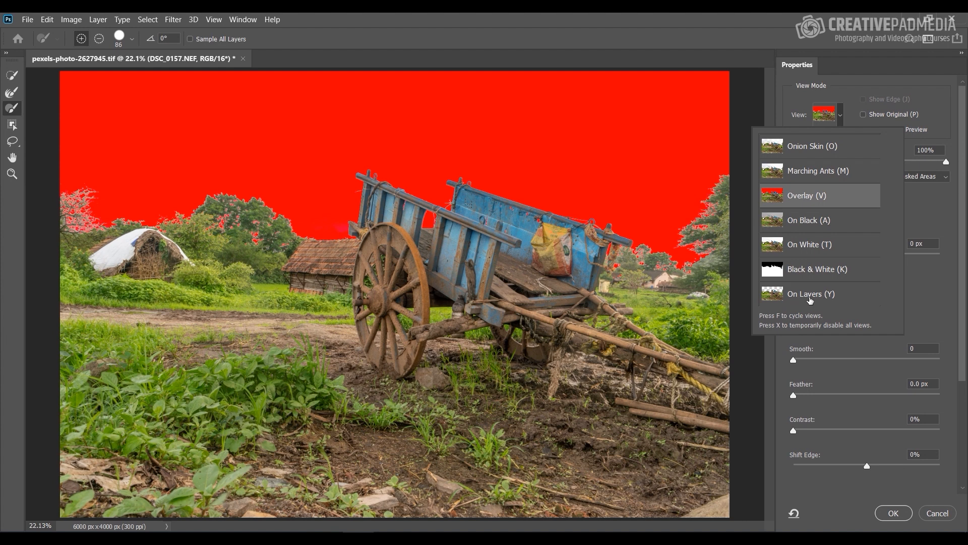
{"action": "left_click", "coordinate": [810, 298]}
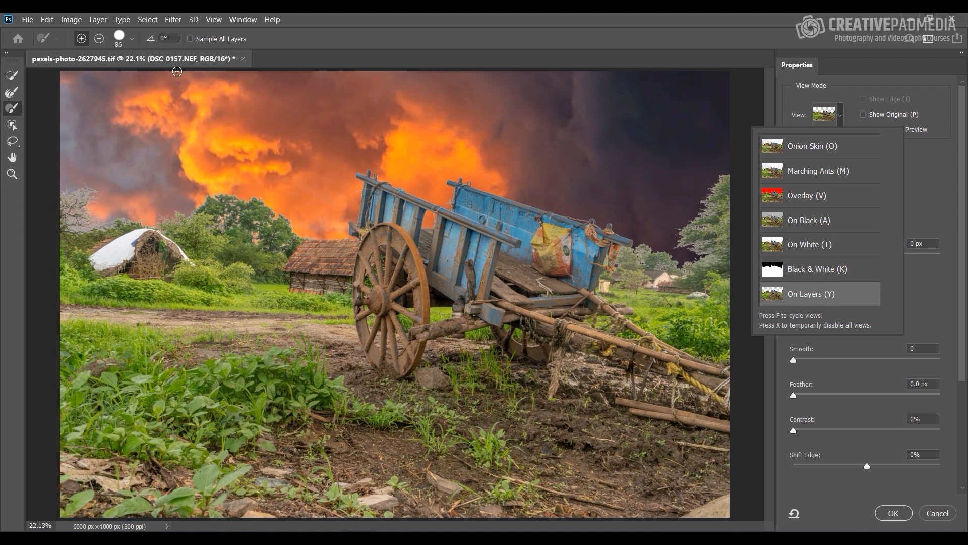
Step: Refine the edges of the bare tree branches and the bushes around the thatched hut with the Refine Edge Brush at size 80
{"action": "left_click", "coordinate": [12, 92]}
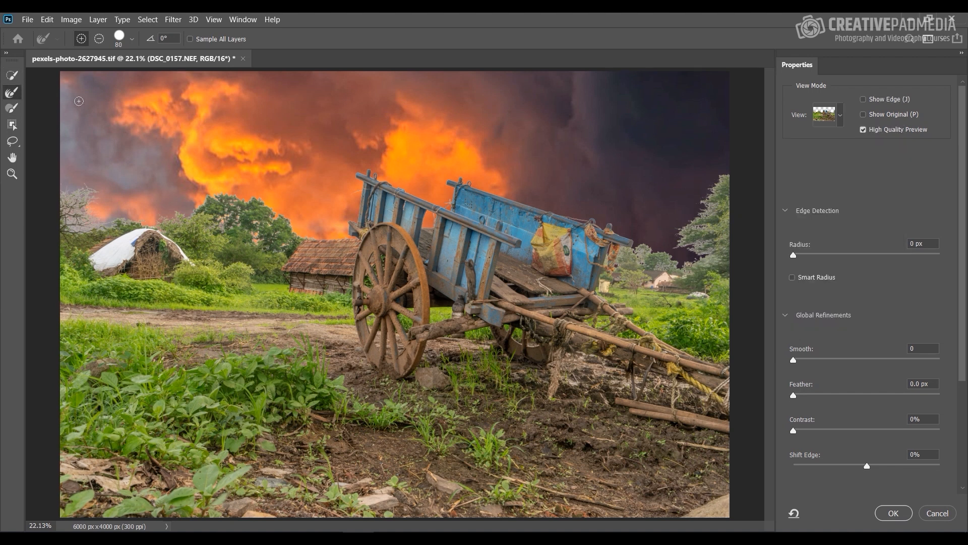
{"action": "key", "text": "ctrl+plus"}
{"action": "key", "text": "ctrl+plus"}
{"action": "key", "text": "ctrl+plus"}
{"action": "key", "text": "ctrl+plus"}
{"action": "key", "text": "ctrl+plus"}
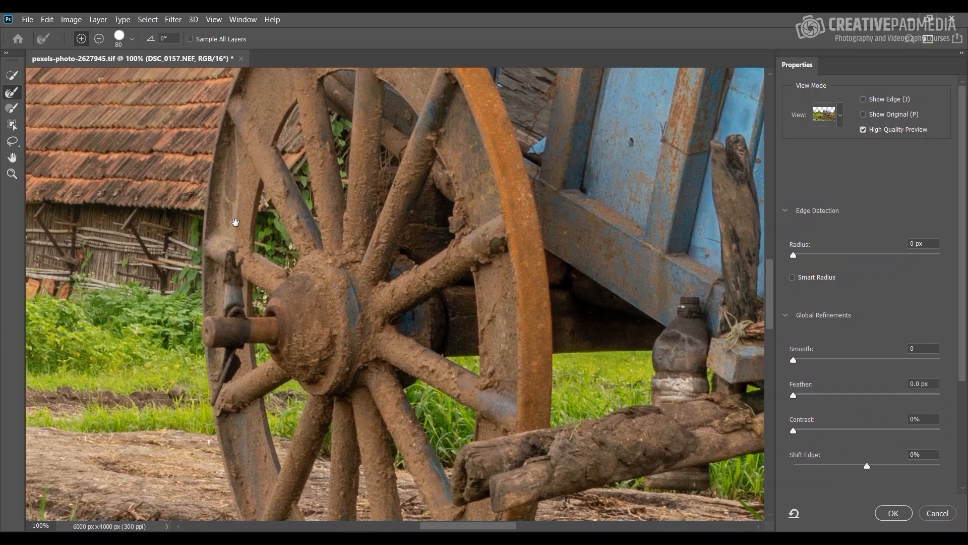
{"action": "left_click_drag", "start_coordinate": [235, 223], "coordinate": [685, 359]}
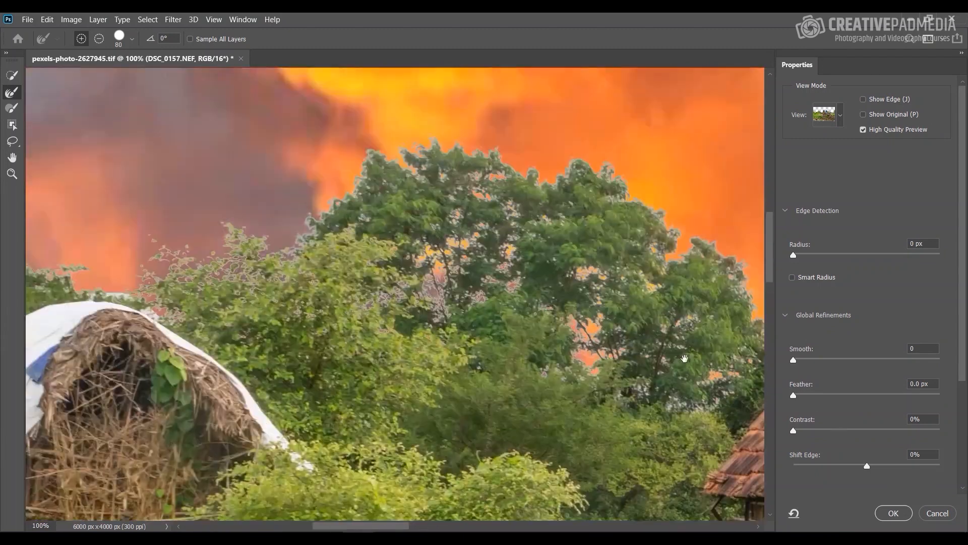
{"action": "left_click_drag", "start_coordinate": [368, 292], "coordinate": [437, 122]}
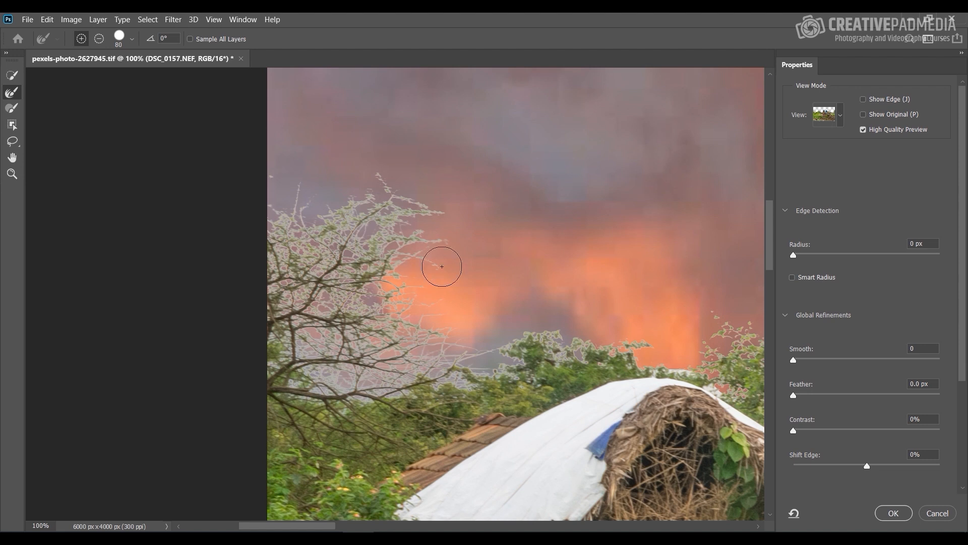
{"action": "left_click_drag", "start_coordinate": [591, 350], "coordinate": [350, 307]}
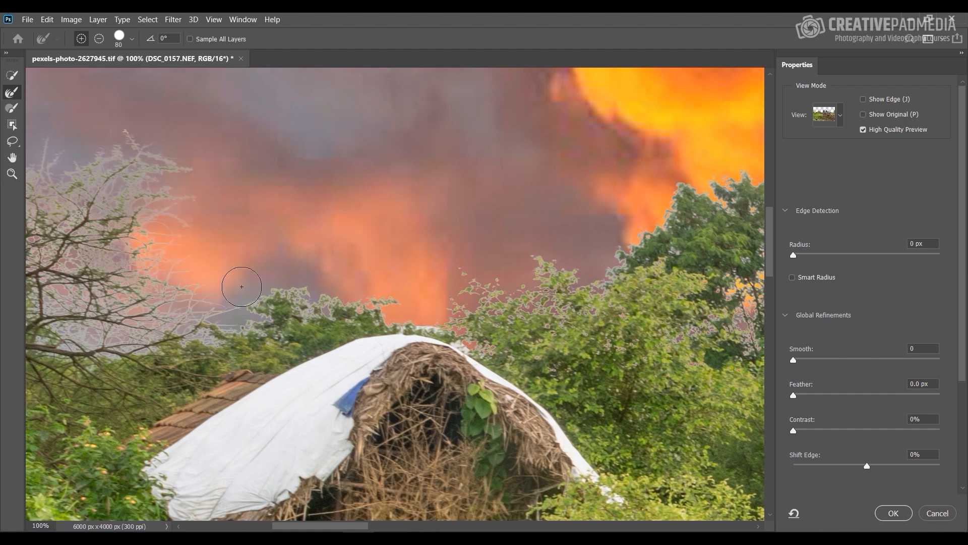
{"action": "mouse_move", "coordinate": [235, 311]}
{"action": "left_mouse_down"}
{"action": "mouse_move", "coordinate": [381, 298]}
{"action": "mouse_move", "coordinate": [283, 316]}
{"action": "mouse_move", "coordinate": [398, 307]}
{"action": "mouse_move", "coordinate": [276, 289]}
{"action": "mouse_move", "coordinate": [416, 297]}
{"action": "mouse_move", "coordinate": [337, 283]}
{"action": "left_mouse_up"}
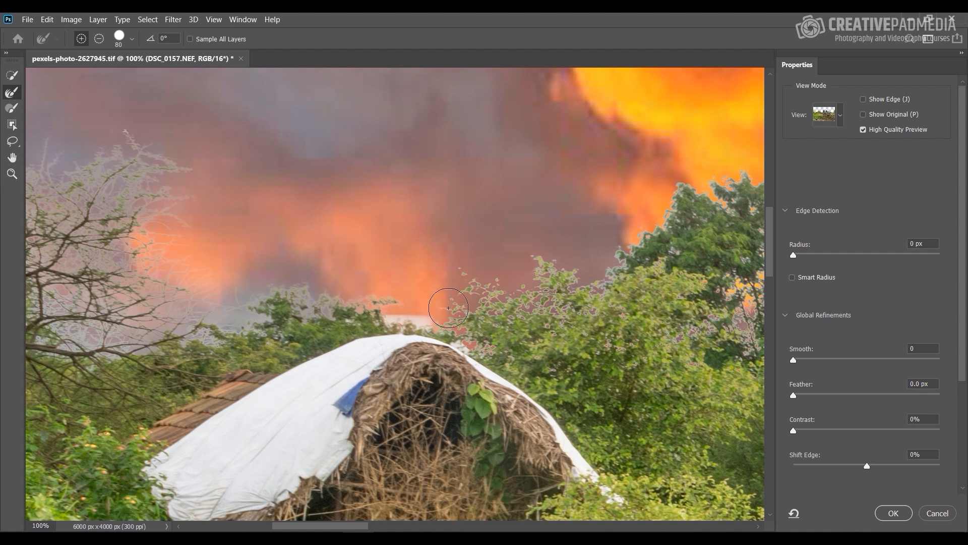
{"action": "mouse_move", "coordinate": [518, 322]}
{"action": "left_mouse_down"}
{"action": "mouse_move", "coordinate": [492, 309]}
{"action": "mouse_move", "coordinate": [475, 275]}
{"action": "mouse_move", "coordinate": [478, 287]}
{"action": "mouse_move", "coordinate": [593, 294]}
{"action": "mouse_move", "coordinate": [634, 257]}
{"action": "mouse_move", "coordinate": [635, 268]}
{"action": "mouse_move", "coordinate": [550, 279]}
{"action": "mouse_move", "coordinate": [609, 276]}
{"action": "left_mouse_up"}
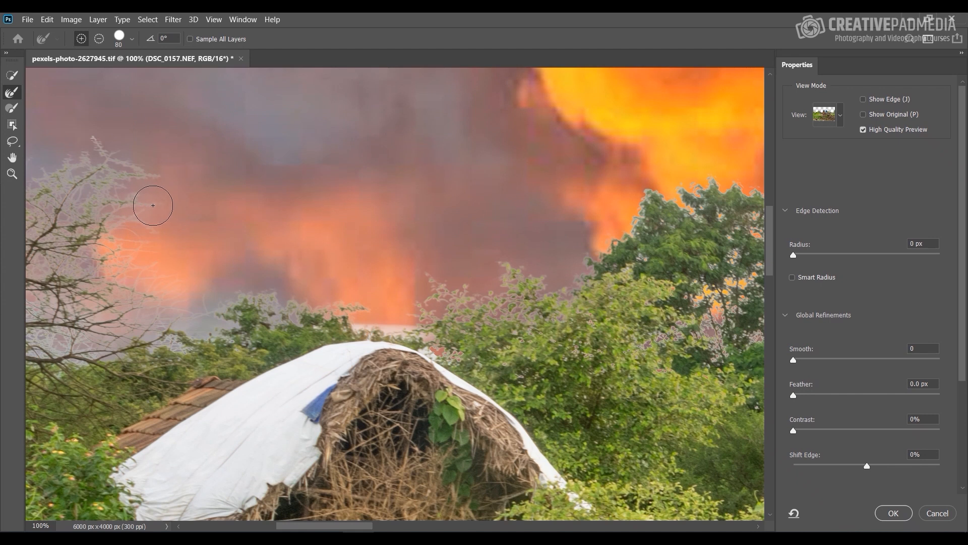
Step: Brush over the large green tree's inner gaps and outer edge with the Refine Edge Brush
{"action": "left_click_drag", "start_coordinate": [670, 323], "coordinate": [375, 301]}
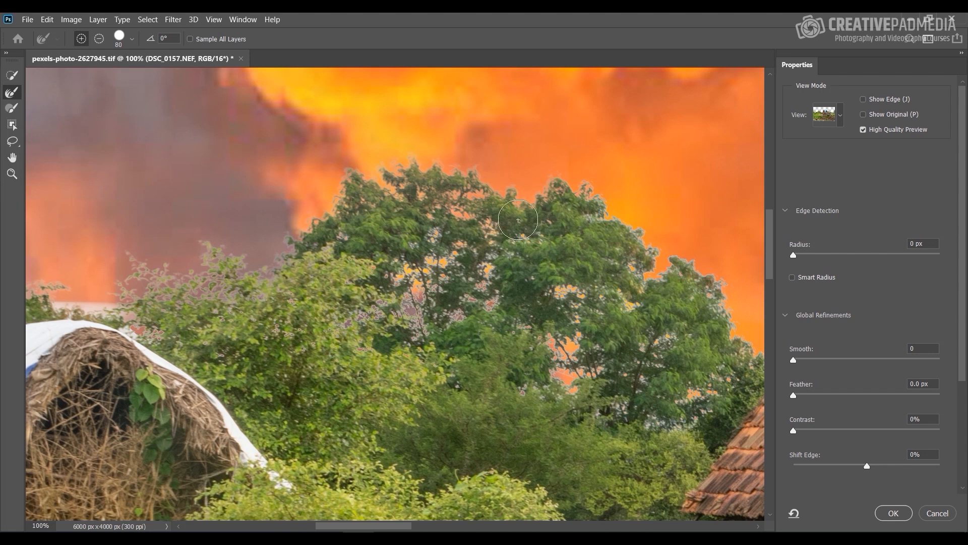
{"action": "mouse_move", "coordinate": [608, 234]}
{"action": "left_mouse_down"}
{"action": "mouse_move", "coordinate": [614, 269]}
{"action": "mouse_move", "coordinate": [648, 261]}
{"action": "left_mouse_up"}
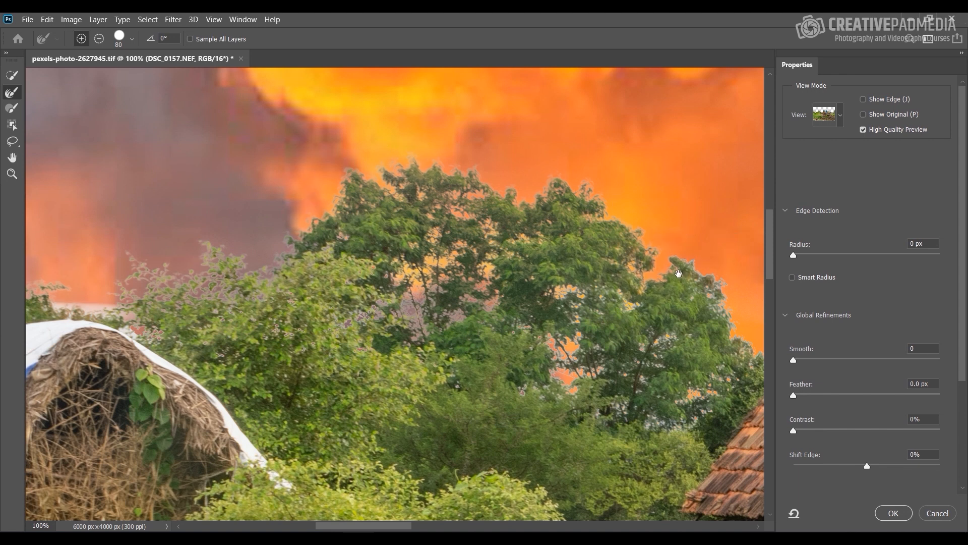
{"action": "left_click_drag", "start_coordinate": [678, 273], "coordinate": [421, 242]}
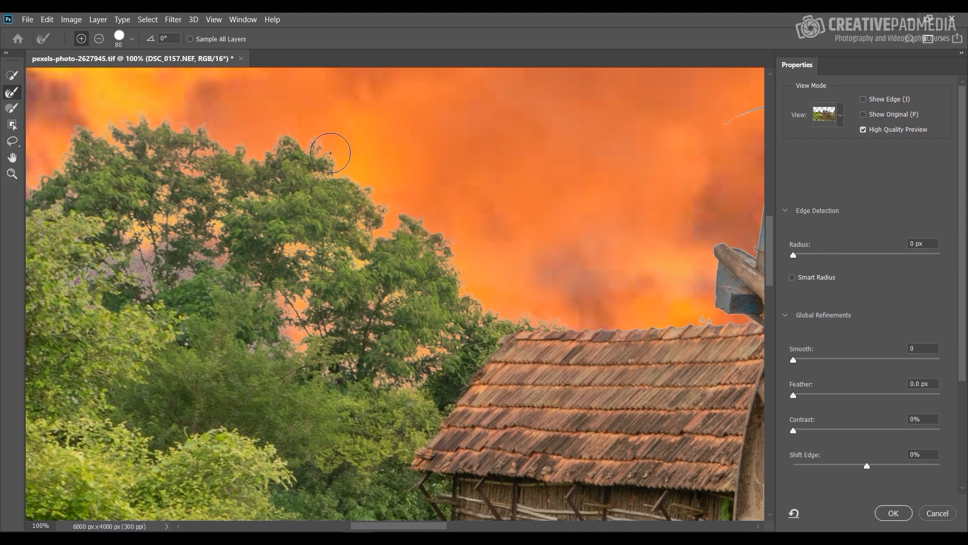
{"action": "mouse_move", "coordinate": [330, 153]}
{"action": "left_mouse_down"}
{"action": "mouse_move", "coordinate": [319, 135]}
{"action": "mouse_move", "coordinate": [323, 143]}
{"action": "left_mouse_up"}
Step: Examine the cart's rails, rings, ropes and hanging bags against the new sky for leftover edge fringing
{"action": "left_click_drag", "start_coordinate": [473, 309], "coordinate": [201, 245]}
{"action": "mouse_move", "coordinate": [504, 242]}
{"action": "left_mouse_down"}
{"action": "mouse_move", "coordinate": [407, 283]}
{"action": "mouse_move", "coordinate": [339, 373]}
{"action": "left_mouse_up"}
{"action": "left_click_drag", "start_coordinate": [450, 209], "coordinate": [394, 250]}
{"action": "left_click_drag", "start_coordinate": [532, 233], "coordinate": [417, 225]}
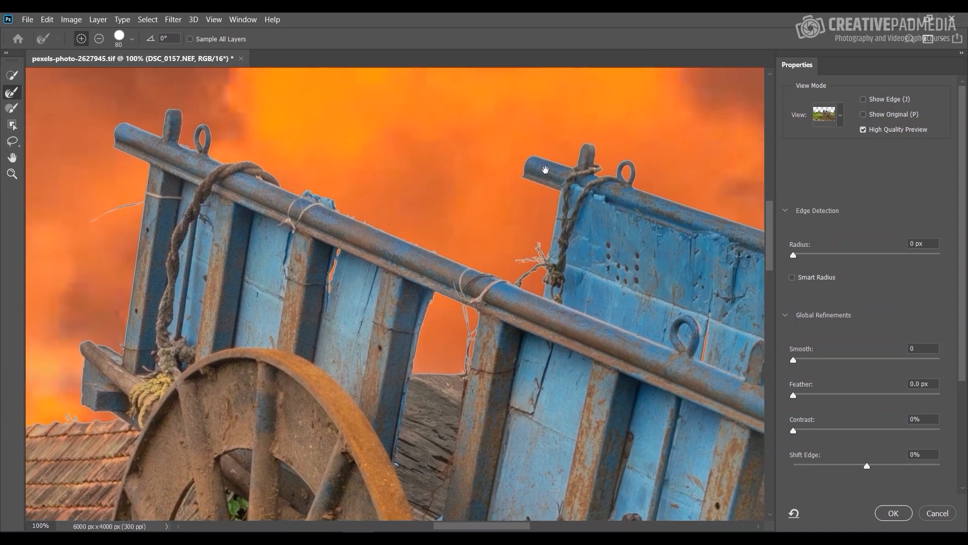
{"action": "left_click_drag", "start_coordinate": [654, 265], "coordinate": [470, 230]}
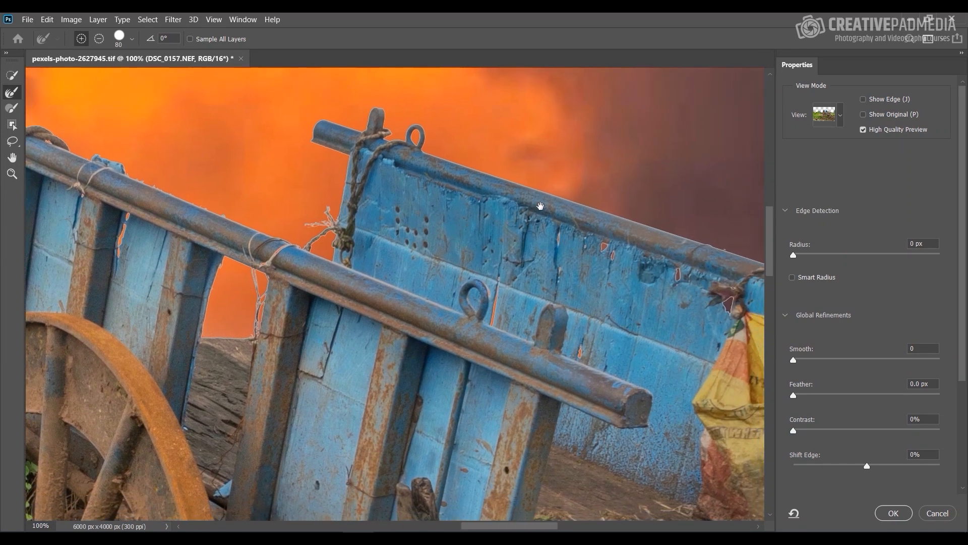
{"action": "left_click_drag", "start_coordinate": [680, 258], "coordinate": [335, 195]}
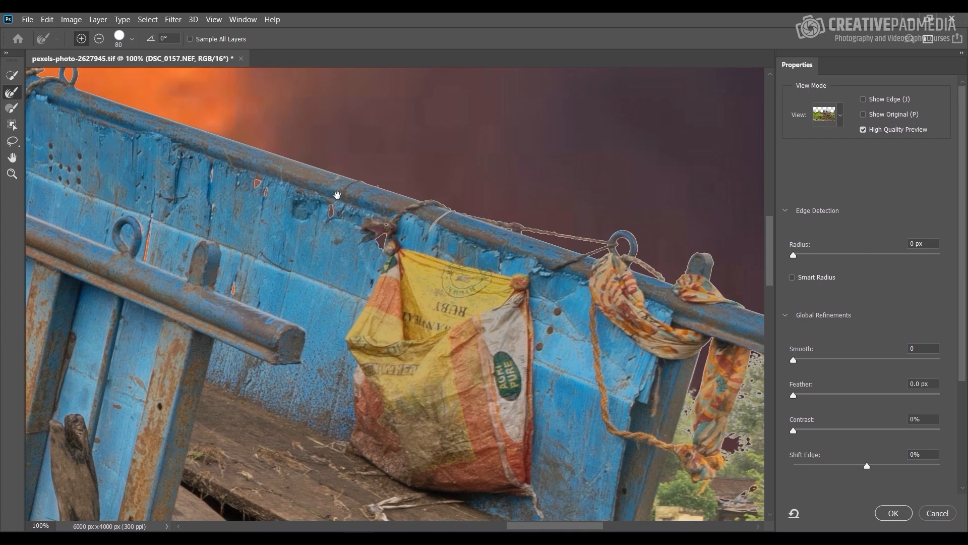
{"action": "mouse_move", "coordinate": [695, 274]}
{"action": "left_mouse_down"}
{"action": "mouse_move", "coordinate": [626, 278]}
{"action": "mouse_move", "coordinate": [624, 288]}
{"action": "left_mouse_up"}
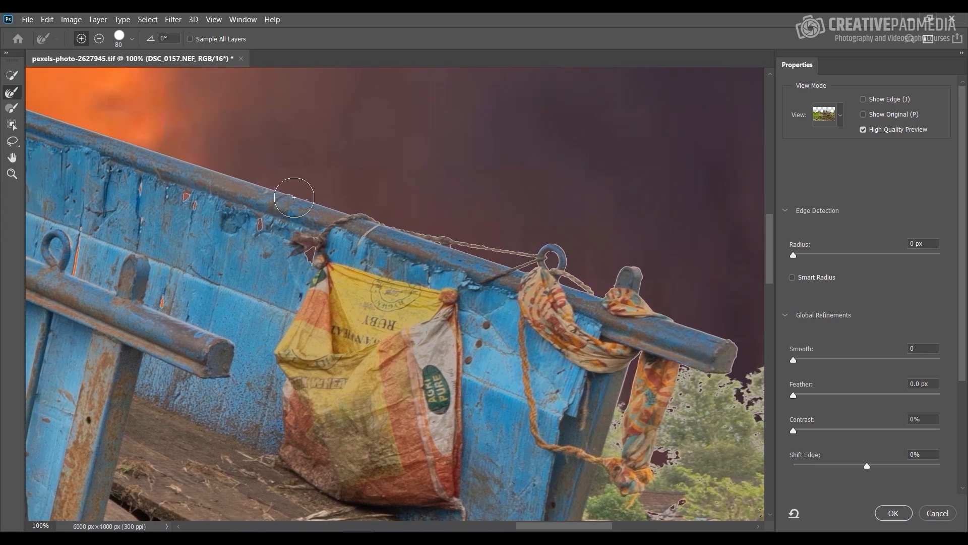
{"action": "key", "text": "bracketleft"}
{"action": "key", "text": "alt"}
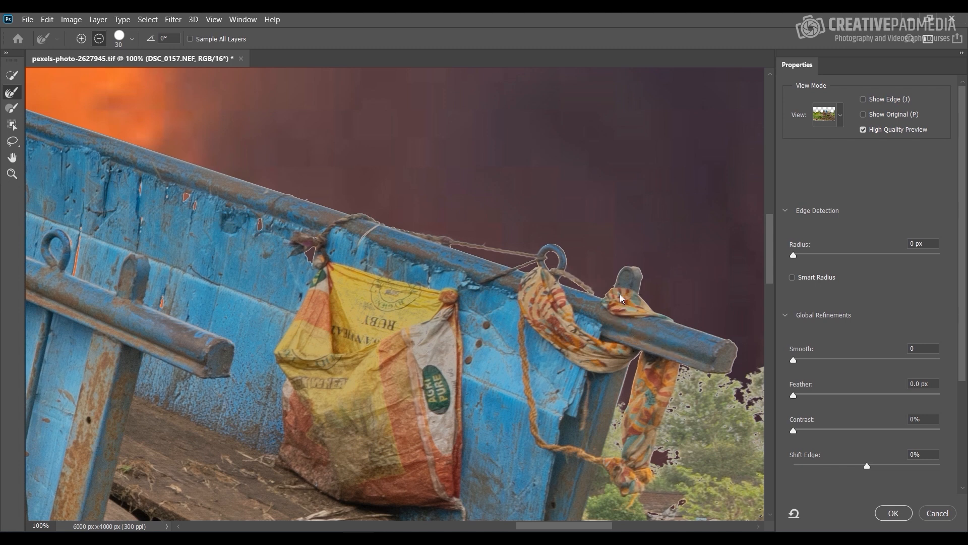
{"action": "mouse_move", "coordinate": [620, 299]}
{"action": "left_mouse_down"}
{"action": "mouse_move", "coordinate": [561, 236]}
{"action": "mouse_move", "coordinate": [433, 138]}
{"action": "left_mouse_up"}
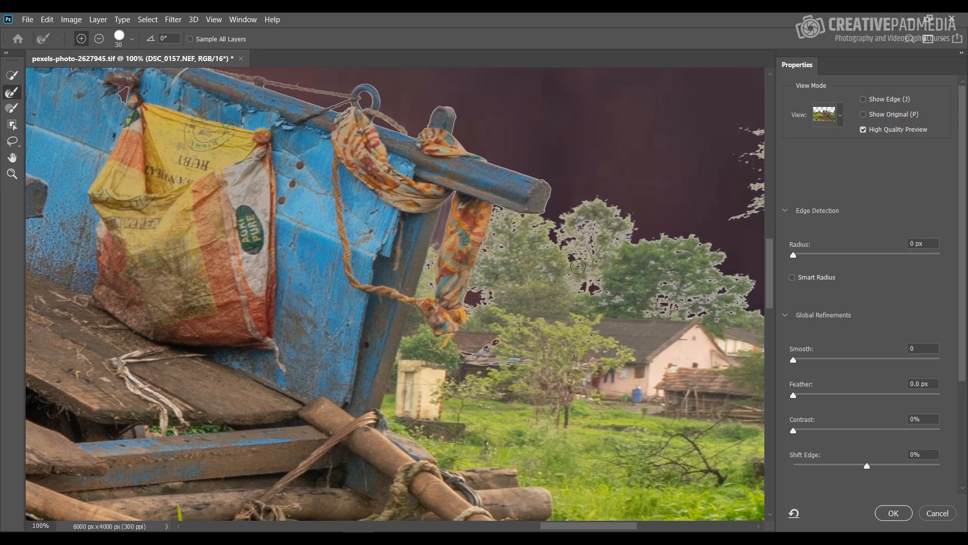
Step: Refine the edges of the distant trees behind the cart with the Refine Edge Brush at size 100
{"action": "left_click_drag", "start_coordinate": [575, 262], "coordinate": [469, 272]}
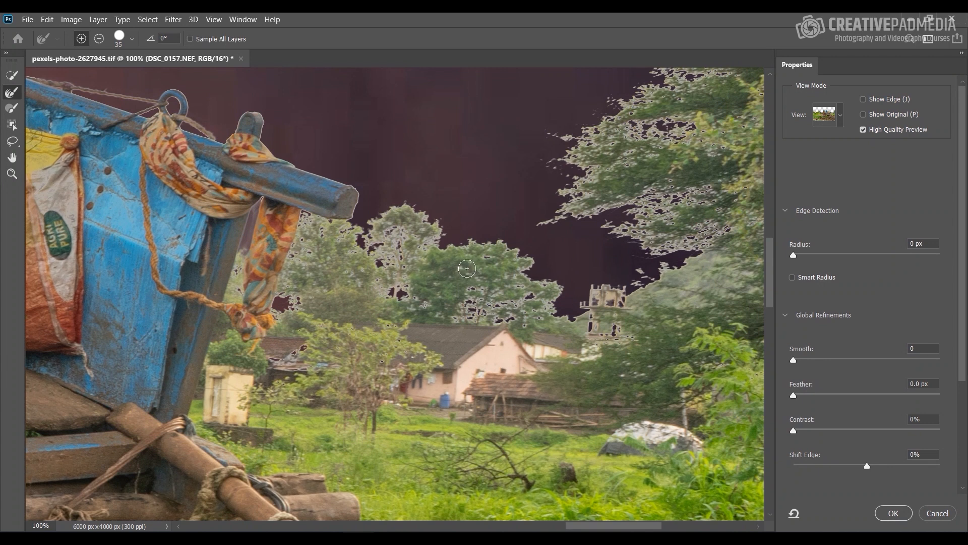
{"action": "key", "text": "bracketright"}
{"action": "key", "text": "bracketright"}
{"action": "key", "text": "bracketright"}
{"action": "key", "text": "bracketright"}
{"action": "key", "text": "bracketright"}
{"action": "mouse_move", "coordinate": [396, 232]}
{"action": "left_mouse_down"}
{"action": "mouse_move", "coordinate": [343, 242]}
{"action": "mouse_move", "coordinate": [419, 230]}
{"action": "left_mouse_up"}
{"action": "left_click_drag", "start_coordinate": [414, 195], "coordinate": [422, 256]}
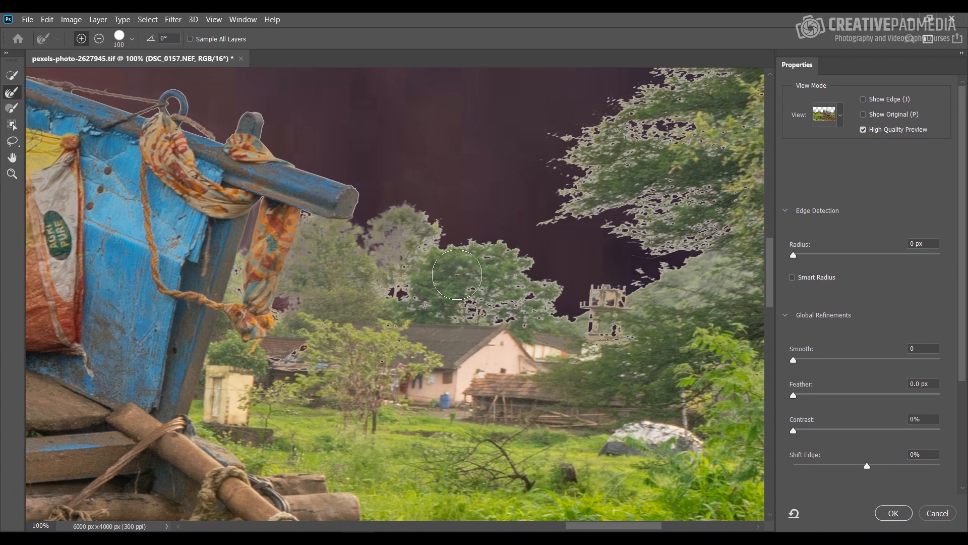
{"action": "mouse_move", "coordinate": [447, 297]}
{"action": "left_mouse_down"}
{"action": "mouse_move", "coordinate": [496, 304]}
{"action": "mouse_move", "coordinate": [479, 283]}
{"action": "mouse_move", "coordinate": [501, 258]}
{"action": "mouse_move", "coordinate": [547, 300]}
{"action": "left_mouse_up"}
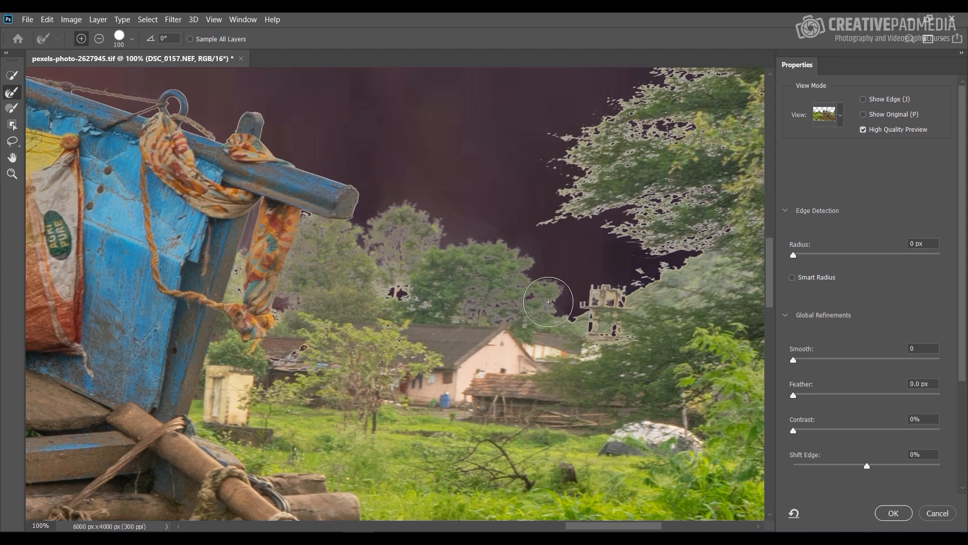
Step: Refine the branch tips and inner gaps of the tall tree at the photo's right edge with the Refine Edge Brush
{"action": "left_click_drag", "start_coordinate": [636, 216], "coordinate": [437, 353]}
{"action": "mouse_move", "coordinate": [501, 398]}
{"action": "left_mouse_down"}
{"action": "mouse_move", "coordinate": [452, 423]}
{"action": "mouse_move", "coordinate": [372, 439]}
{"action": "left_mouse_up"}
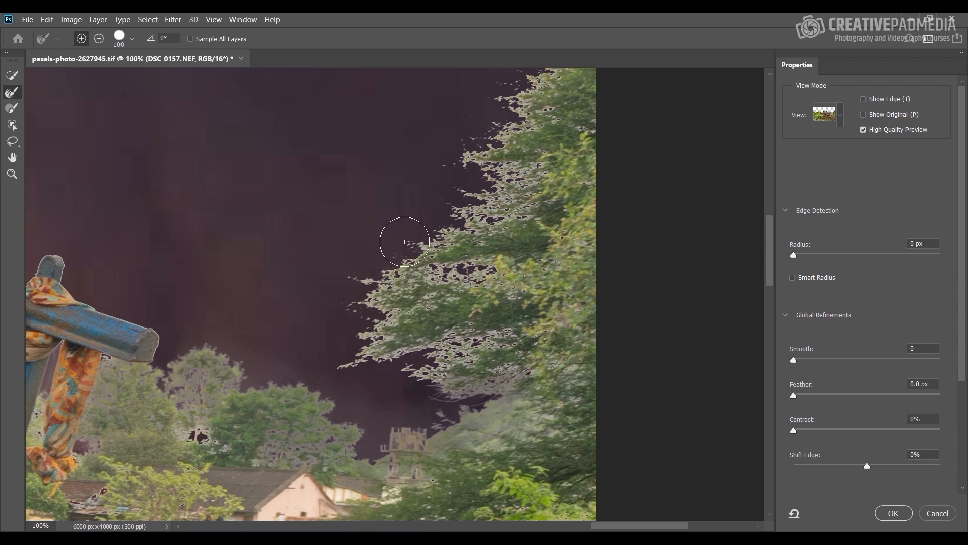
{"action": "mouse_move", "coordinate": [400, 244]}
{"action": "left_mouse_down"}
{"action": "mouse_move", "coordinate": [374, 319]}
{"action": "mouse_move", "coordinate": [421, 331]}
{"action": "mouse_move", "coordinate": [410, 320]}
{"action": "mouse_move", "coordinate": [409, 252]}
{"action": "mouse_move", "coordinate": [391, 259]}
{"action": "mouse_move", "coordinate": [383, 279]}
{"action": "mouse_move", "coordinate": [338, 268]}
{"action": "mouse_move", "coordinate": [411, 266]}
{"action": "mouse_move", "coordinate": [439, 245]}
{"action": "mouse_move", "coordinate": [363, 290]}
{"action": "mouse_move", "coordinate": [338, 325]}
{"action": "mouse_move", "coordinate": [359, 304]}
{"action": "mouse_move", "coordinate": [357, 360]}
{"action": "mouse_move", "coordinate": [334, 374]}
{"action": "left_mouse_up"}
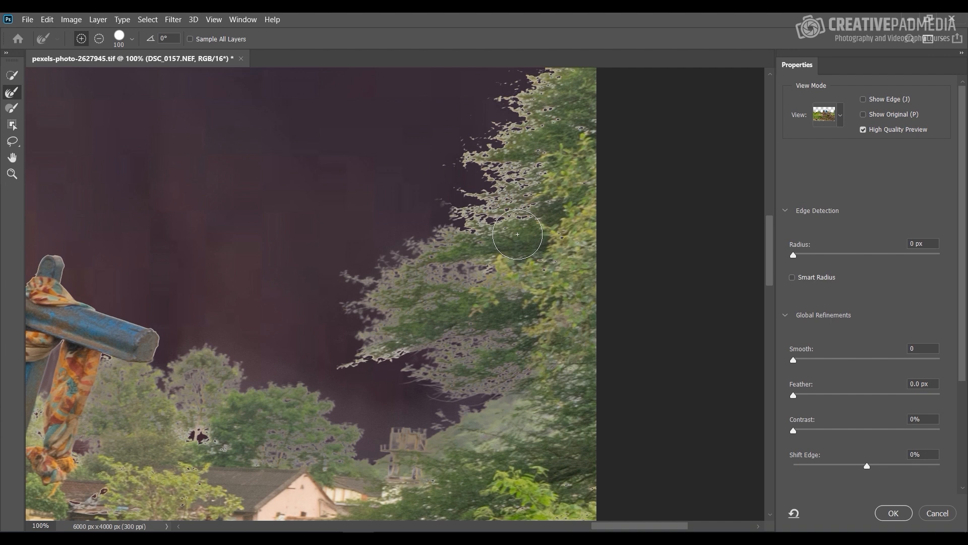
{"action": "left_click", "coordinate": [344, 370]}
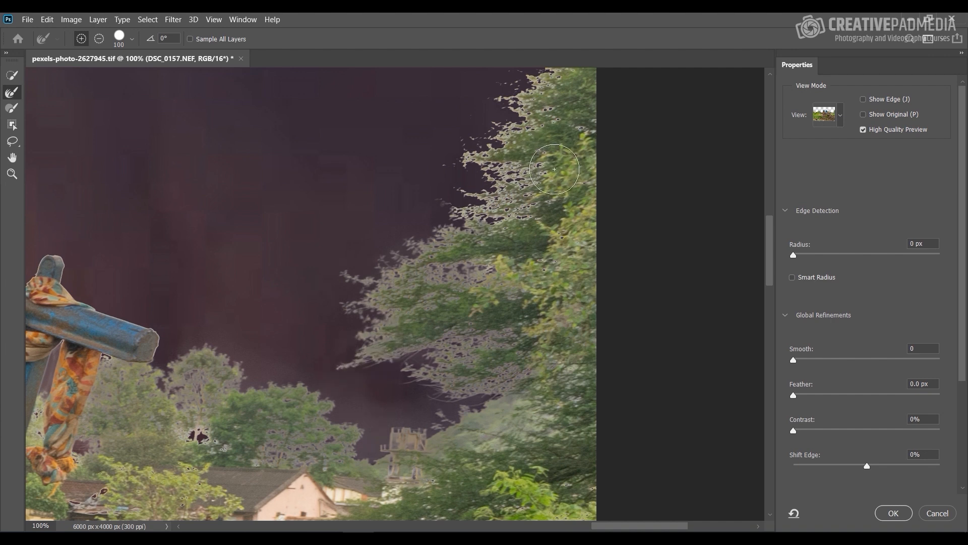
{"action": "left_click_drag", "start_coordinate": [557, 136], "coordinate": [508, 236]}
{"action": "mouse_move", "coordinate": [434, 216]}
{"action": "left_mouse_down"}
{"action": "mouse_move", "coordinate": [459, 221]}
{"action": "mouse_move", "coordinate": [456, 188]}
{"action": "mouse_move", "coordinate": [402, 274]}
{"action": "mouse_move", "coordinate": [429, 222]}
{"action": "mouse_move", "coordinate": [523, 133]}
{"action": "mouse_move", "coordinate": [537, 147]}
{"action": "mouse_move", "coordinate": [563, 124]}
{"action": "mouse_move", "coordinate": [519, 147]}
{"action": "left_mouse_up"}
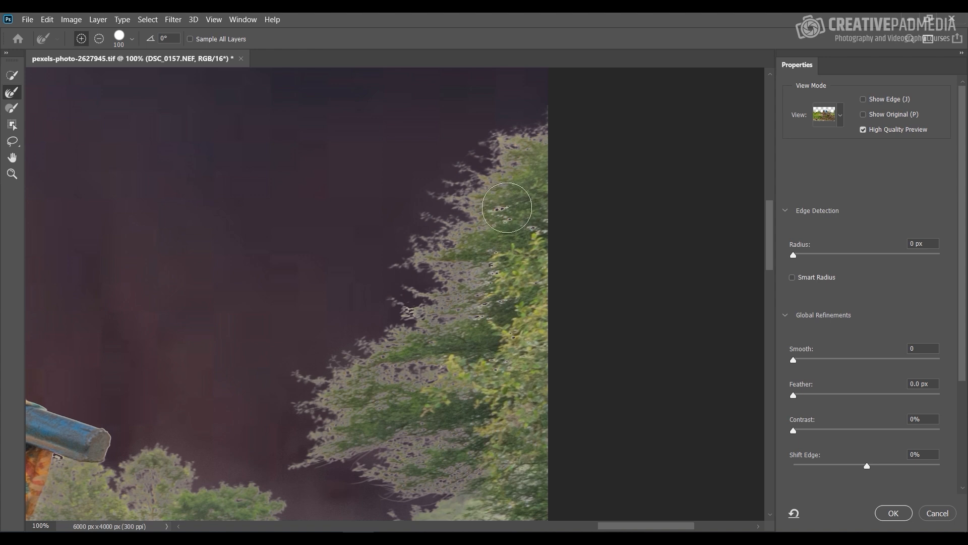
{"action": "left_click_drag", "start_coordinate": [506, 207], "coordinate": [501, 245]}
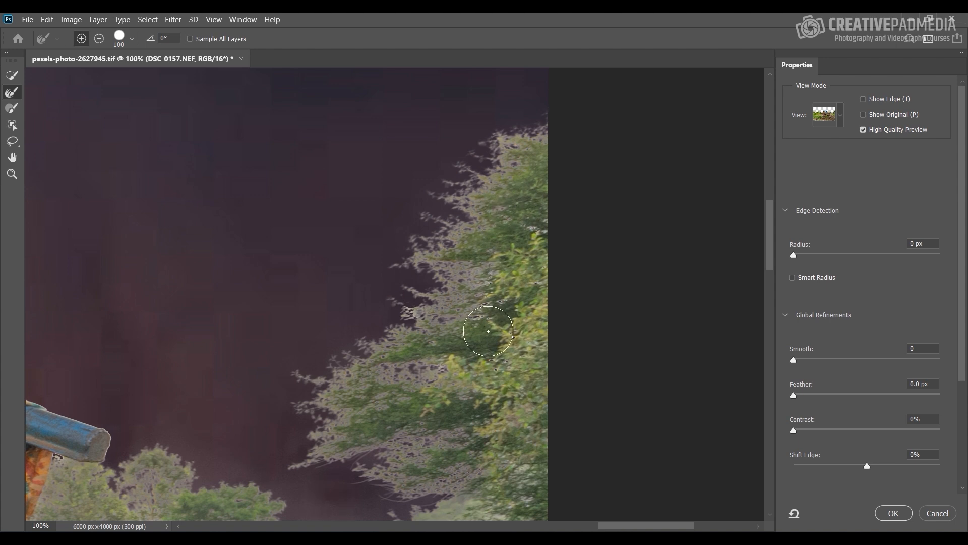
{"action": "left_click_drag", "start_coordinate": [488, 331], "coordinate": [522, 383]}
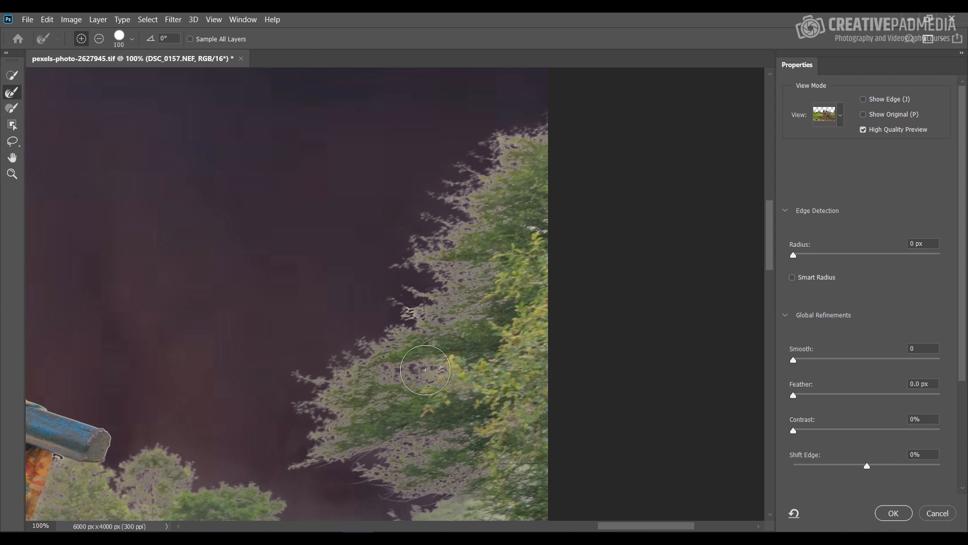
Step: Brush along the edge between the hut's white cover and the adjoining bush with the Refine Edge Brush at size 50
{"action": "left_click_drag", "start_coordinate": [419, 368], "coordinate": [670, 303]}
{"action": "left_click_drag", "start_coordinate": [282, 345], "coordinate": [539, 409]}
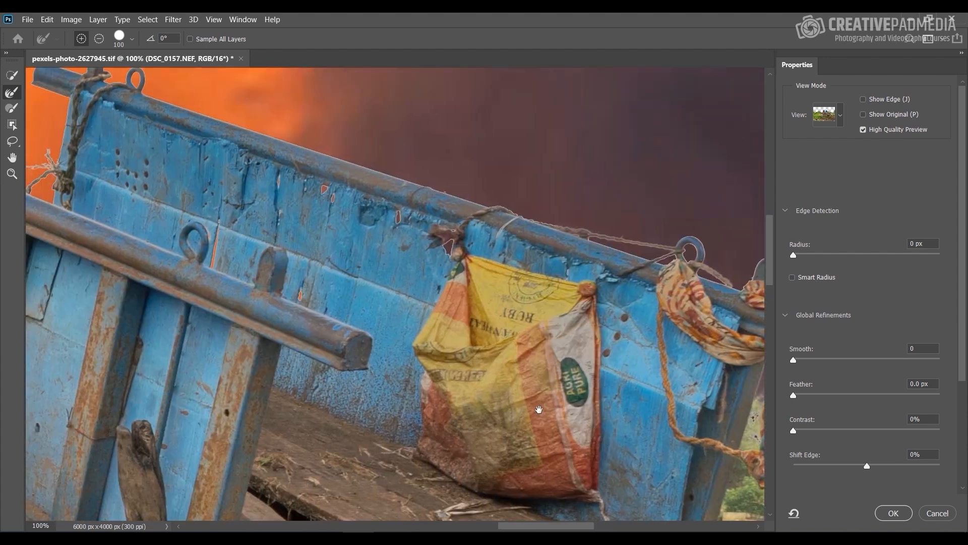
{"action": "mouse_move", "coordinate": [236, 172]}
{"action": "left_mouse_down"}
{"action": "mouse_move", "coordinate": [369, 281]}
{"action": "mouse_move", "coordinate": [508, 271]}
{"action": "left_mouse_up"}
{"action": "mouse_move", "coordinate": [237, 273]}
{"action": "left_mouse_down"}
{"action": "mouse_move", "coordinate": [272, 262]}
{"action": "mouse_move", "coordinate": [438, 257]}
{"action": "left_mouse_up"}
{"action": "left_click_drag", "start_coordinate": [281, 258], "coordinate": [469, 247]}
{"action": "left_click_drag", "start_coordinate": [309, 242], "coordinate": [354, 187]}
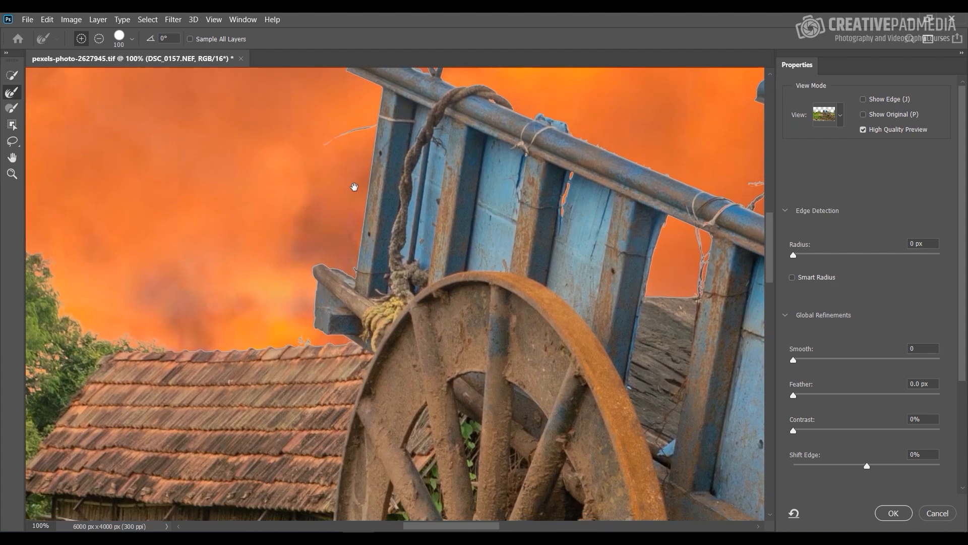
{"action": "mouse_move", "coordinate": [269, 280]}
{"action": "left_mouse_down"}
{"action": "mouse_move", "coordinate": [313, 272]}
{"action": "mouse_move", "coordinate": [353, 287]}
{"action": "mouse_move", "coordinate": [417, 273]}
{"action": "mouse_move", "coordinate": [498, 282]}
{"action": "left_mouse_up"}
{"action": "mouse_move", "coordinate": [290, 223]}
{"action": "left_mouse_down"}
{"action": "mouse_move", "coordinate": [331, 249]}
{"action": "mouse_move", "coordinate": [454, 292]}
{"action": "left_mouse_up"}
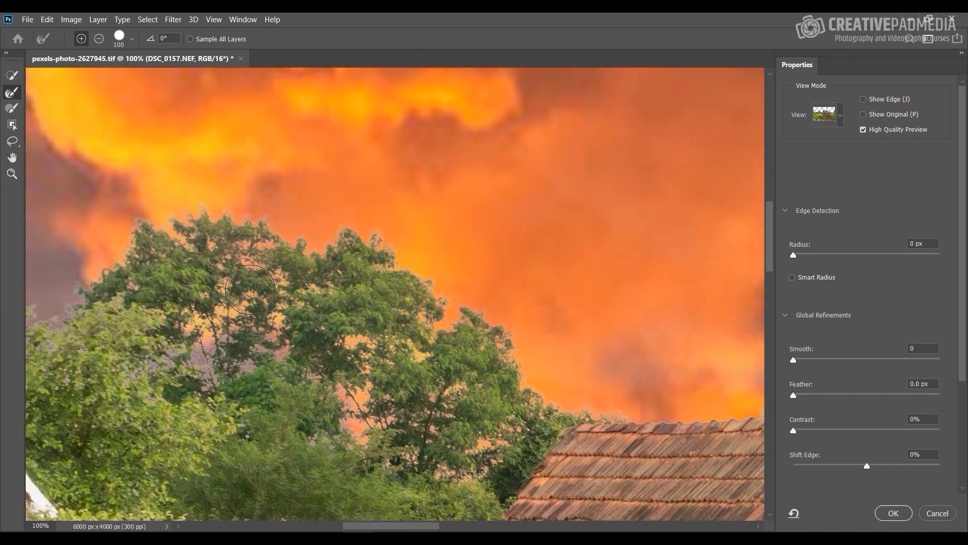
{"action": "left_click_drag", "start_coordinate": [159, 329], "coordinate": [513, 259]}
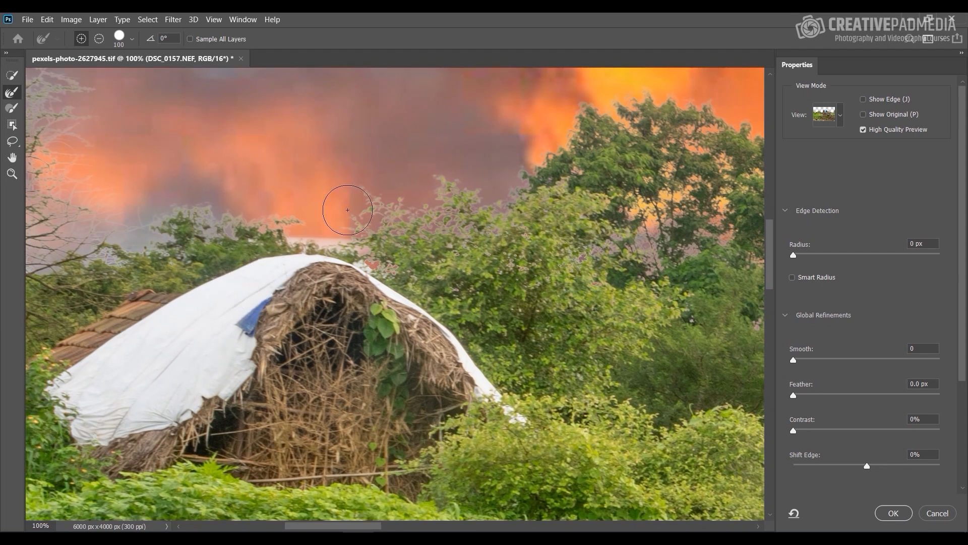
{"action": "key", "text": "bracketleft"}
{"action": "key", "text": "bracketleft"}
{"action": "key", "text": "bracketleft"}
{"action": "key", "text": "bracketleft"}
{"action": "key", "text": "bracketleft"}
{"action": "left_click_drag", "start_coordinate": [381, 271], "coordinate": [407, 276]}
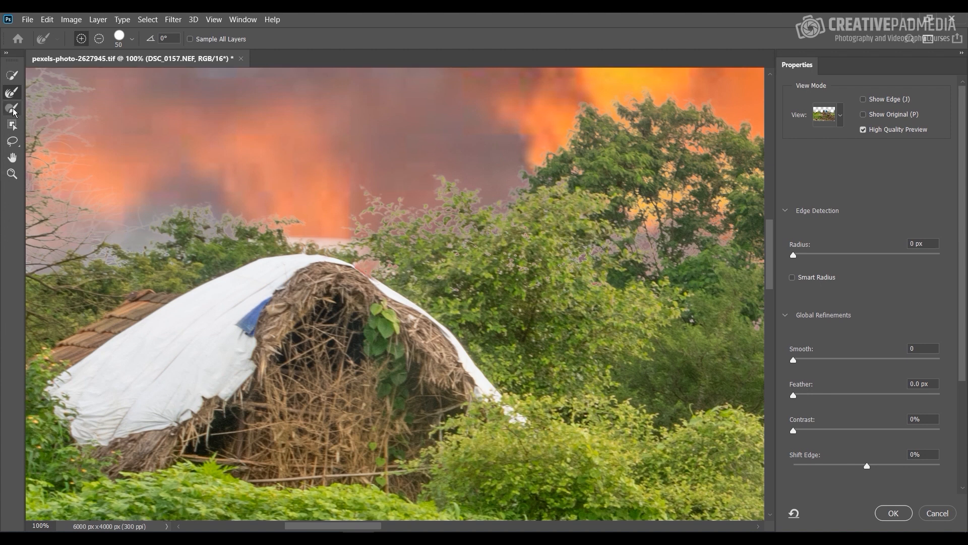
Step: Paint a patch of the hut's white cover out of the selection with the Brush Tool and restore it
{"action": "left_click", "coordinate": [13, 109]}
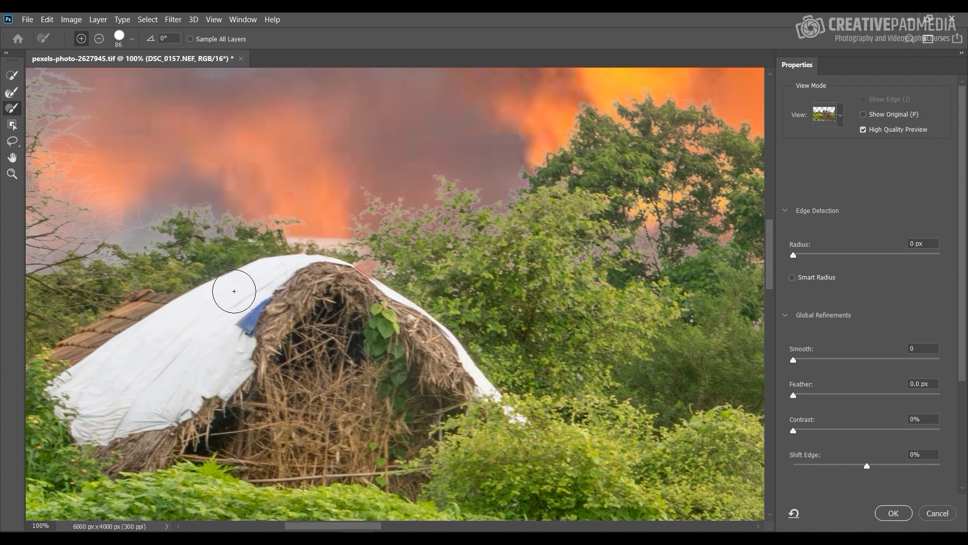
{"action": "left_click_drag", "start_coordinate": [211, 309], "coordinate": [230, 283]}
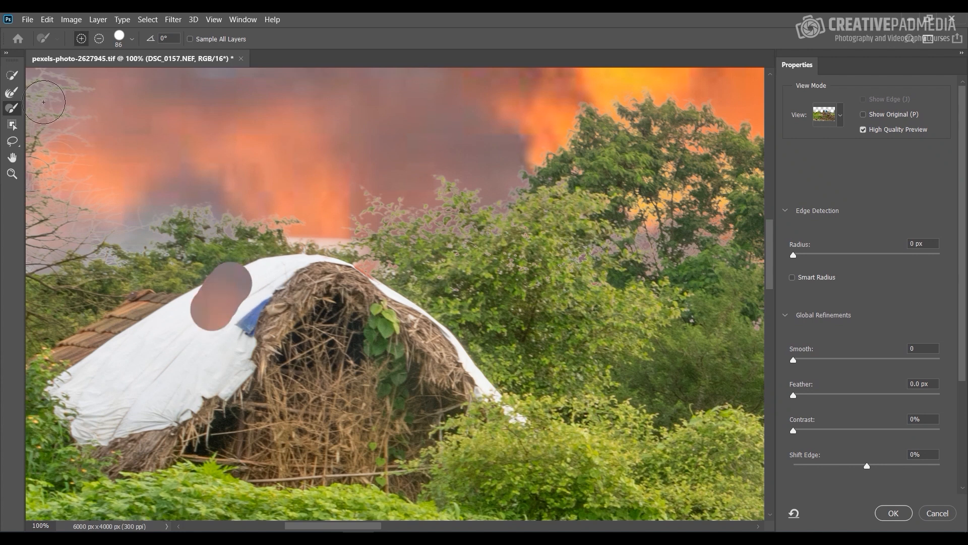
{"action": "mouse_move", "coordinate": [215, 276]}
{"action": "left_mouse_down"}
{"action": "mouse_move", "coordinate": [205, 310]}
{"action": "mouse_move", "coordinate": [233, 277]}
{"action": "mouse_move", "coordinate": [224, 321]}
{"action": "left_mouse_up"}
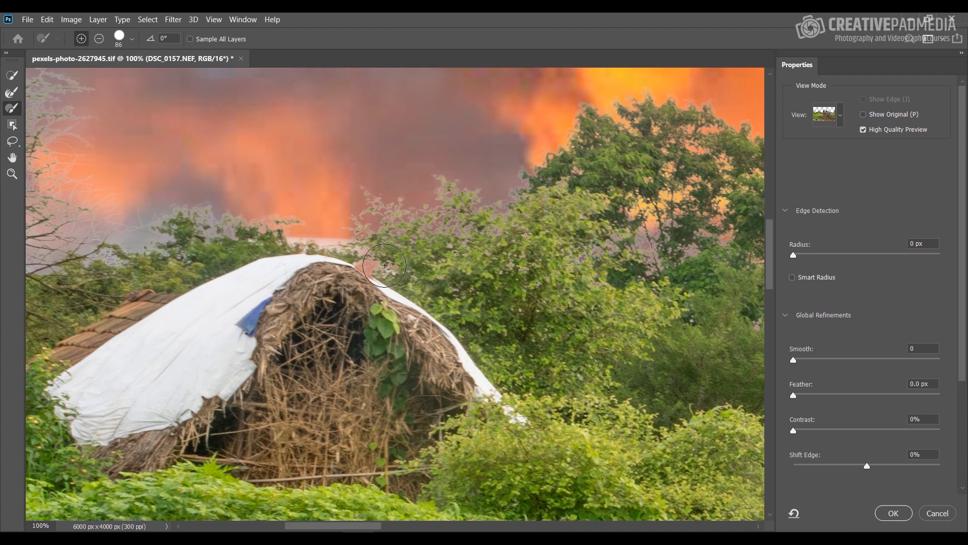
Step: Paint the hut cover's missing edge and the adjoining bush gap back into the selection with the Brush Tool at size 15
{"action": "scroll", "coordinate": [381, 243], "scroll_direction": "up", "scroll_amount": 4}
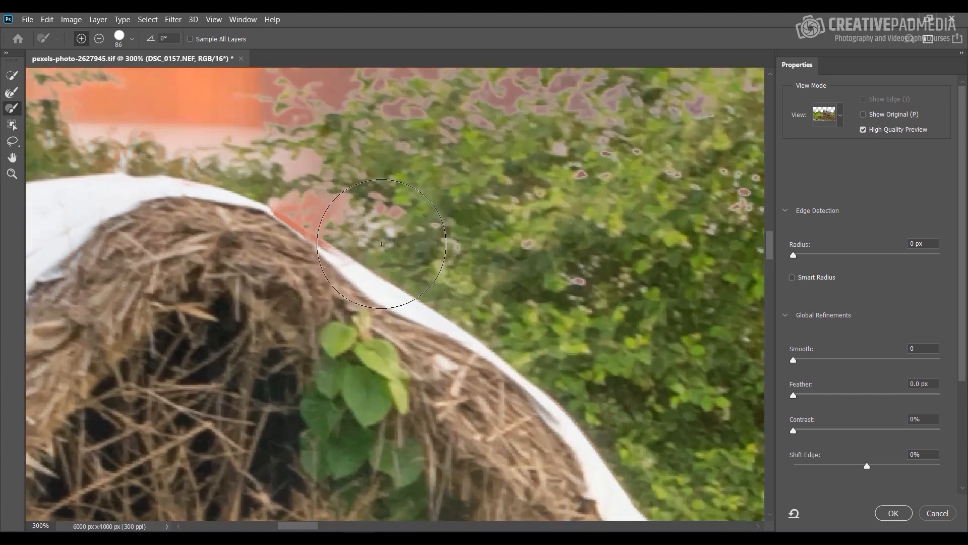
{"action": "key", "text": "bracketleft"}
{"action": "key", "text": "bracketleft"}
{"action": "key", "text": "bracketleft"}
{"action": "key", "text": "bracketleft"}
{"action": "key", "text": "bracketleft"}
{"action": "key", "text": "bracketleft"}
{"action": "key", "text": "bracketleft"}
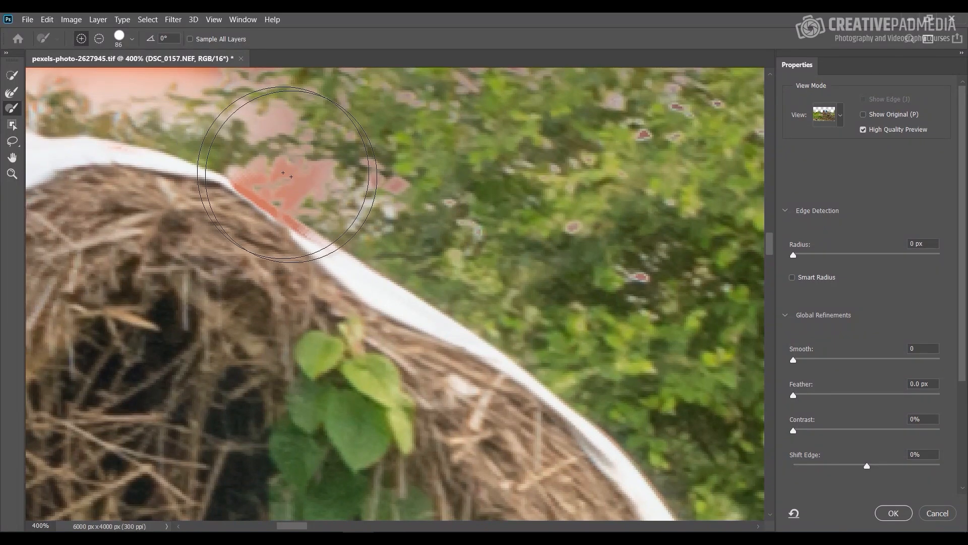
{"action": "key", "text": "bracketleft"}
{"action": "key", "text": "bracketleft"}
{"action": "key", "text": "bracketleft"}
{"action": "key", "text": "bracketleft"}
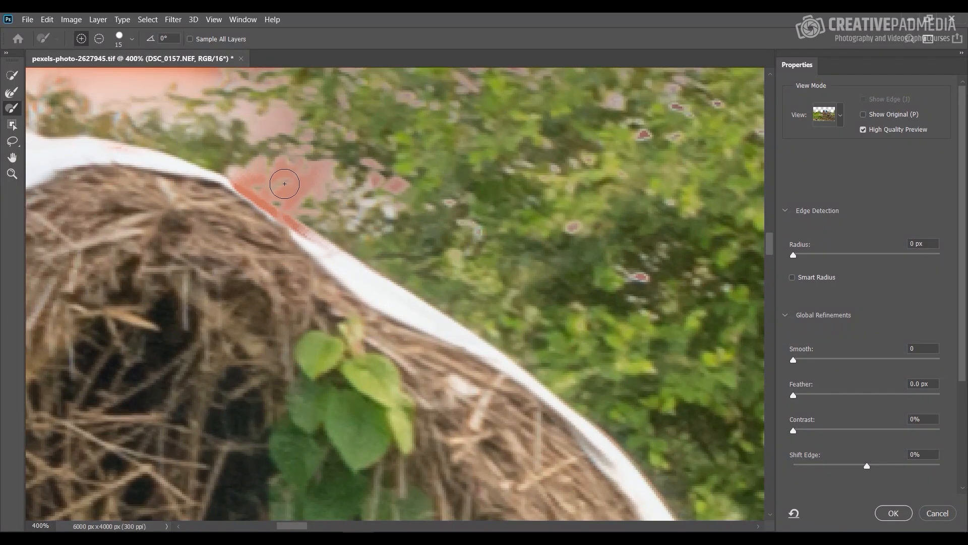
{"action": "left_click_drag", "start_coordinate": [239, 174], "coordinate": [315, 231]}
{"action": "mouse_move", "coordinate": [278, 172]}
{"action": "left_mouse_down"}
{"action": "mouse_move", "coordinate": [386, 183]}
{"action": "mouse_move", "coordinate": [382, 198]}
{"action": "mouse_move", "coordinate": [349, 202]}
{"action": "mouse_move", "coordinate": [475, 216]}
{"action": "left_mouse_up"}
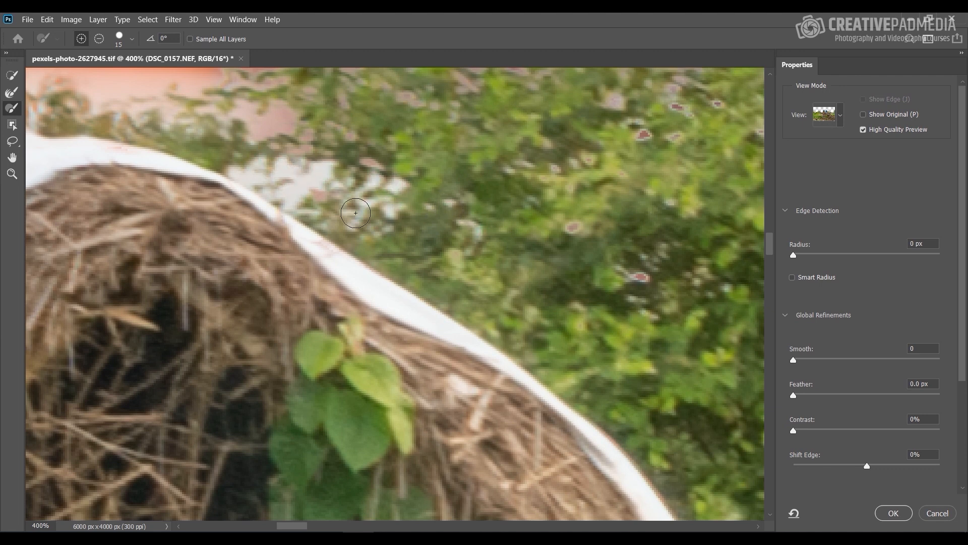
Step: Examine the cart's upper rail, ring and rope edges up close, and view the whole composite
{"action": "left_click_drag", "start_coordinate": [687, 288], "coordinate": [69, 179]}
{"action": "left_click_drag", "start_coordinate": [706, 242], "coordinate": [101, 270]}
{"action": "left_click_drag", "start_coordinate": [545, 273], "coordinate": [56, 322]}
{"action": "mouse_move", "coordinate": [731, 393]}
{"action": "left_mouse_down"}
{"action": "mouse_move", "coordinate": [535, 295]}
{"action": "mouse_move", "coordinate": [432, 437]}
{"action": "mouse_move", "coordinate": [252, 281]}
{"action": "mouse_move", "coordinate": [238, 410]}
{"action": "mouse_move", "coordinate": [344, 229]}
{"action": "mouse_move", "coordinate": [265, 459]}
{"action": "mouse_move", "coordinate": [261, 512]}
{"action": "mouse_move", "coordinate": [413, 467]}
{"action": "mouse_move", "coordinate": [429, 504]}
{"action": "mouse_move", "coordinate": [417, 480]}
{"action": "left_mouse_up"}
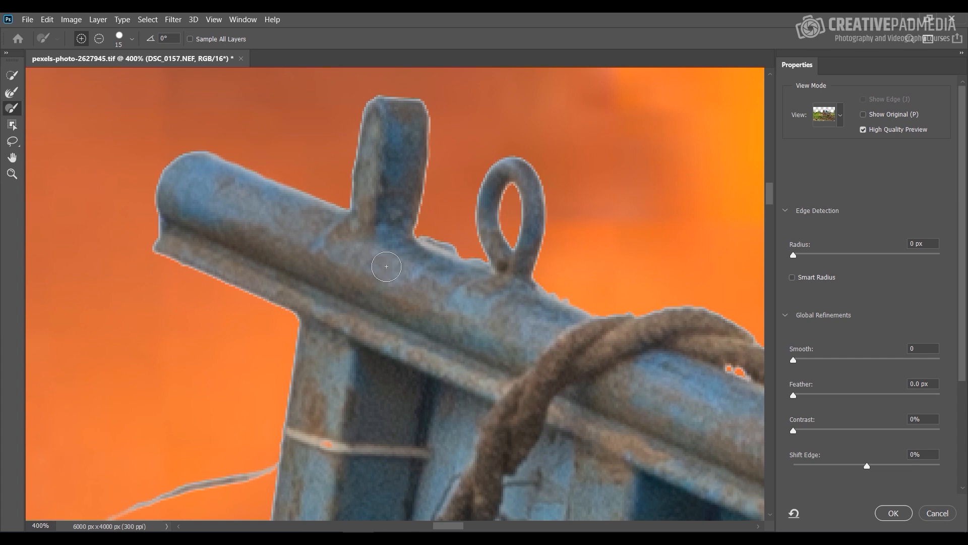
{"action": "key", "text": "ctrl+minus"}
{"action": "key", "text": "ctrl+minus"}
{"action": "key", "text": "ctrl+minus"}
{"action": "key", "text": "ctrl+minus"}
{"action": "key", "text": "ctrl+minus"}
{"action": "key", "text": "ctrl+minus"}
{"action": "key", "text": "ctrl+minus"}
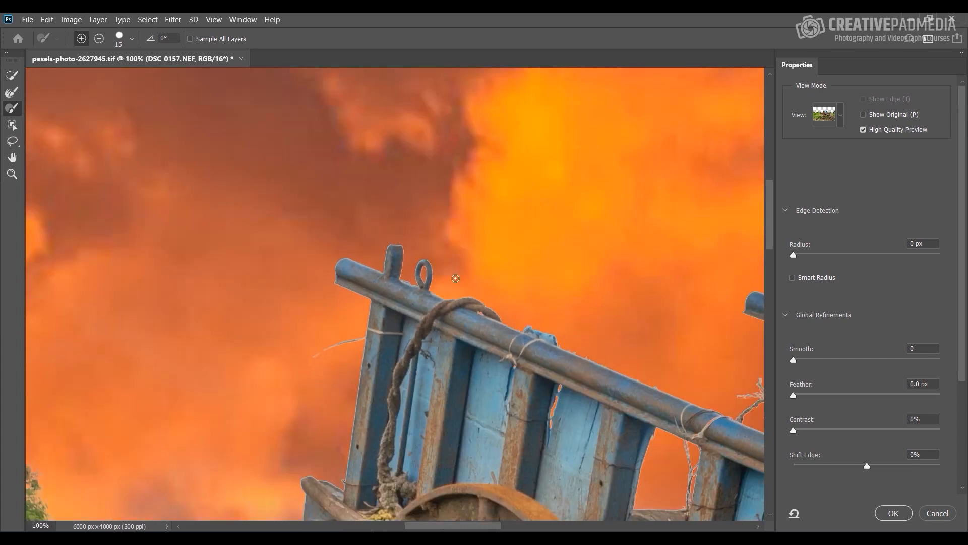
{"action": "key", "text": "ctrl+0"}
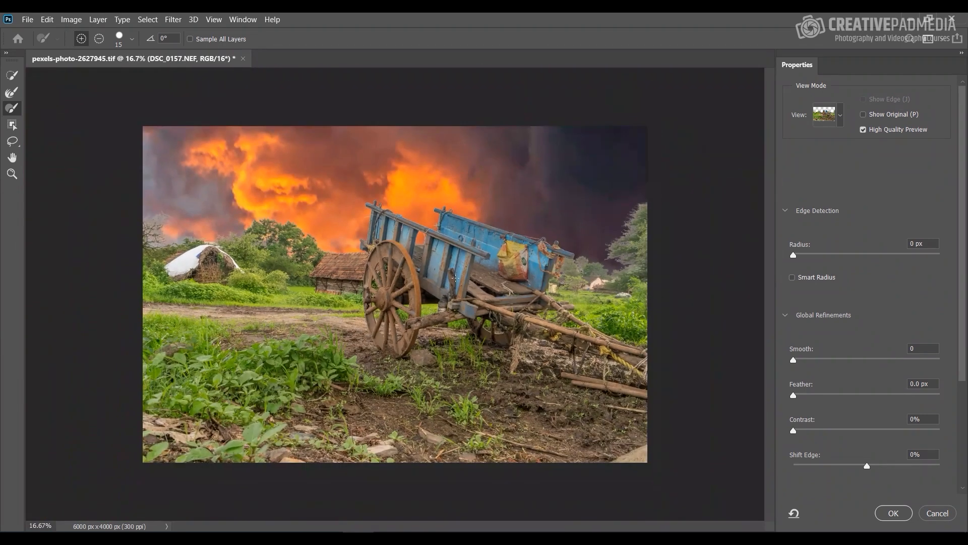
Step: Set Shift Edge to +40% while checking the bare tree's branches up close
{"action": "key", "text": "ctrl+plus"}
{"action": "key", "text": "ctrl+plus"}
{"action": "key", "text": "ctrl+plus"}
{"action": "key", "text": "ctrl+plus"}
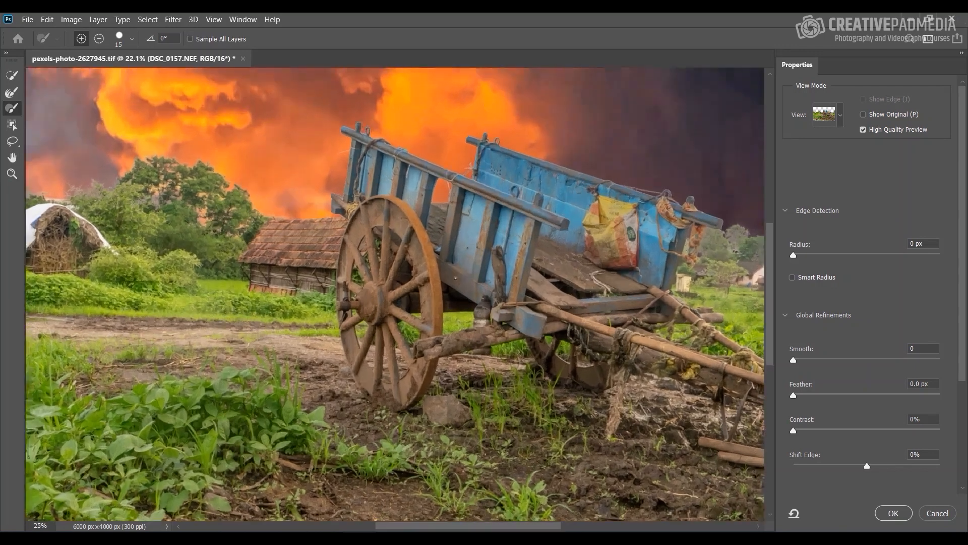
{"action": "left_click_drag", "start_coordinate": [165, 138], "coordinate": [627, 331]}
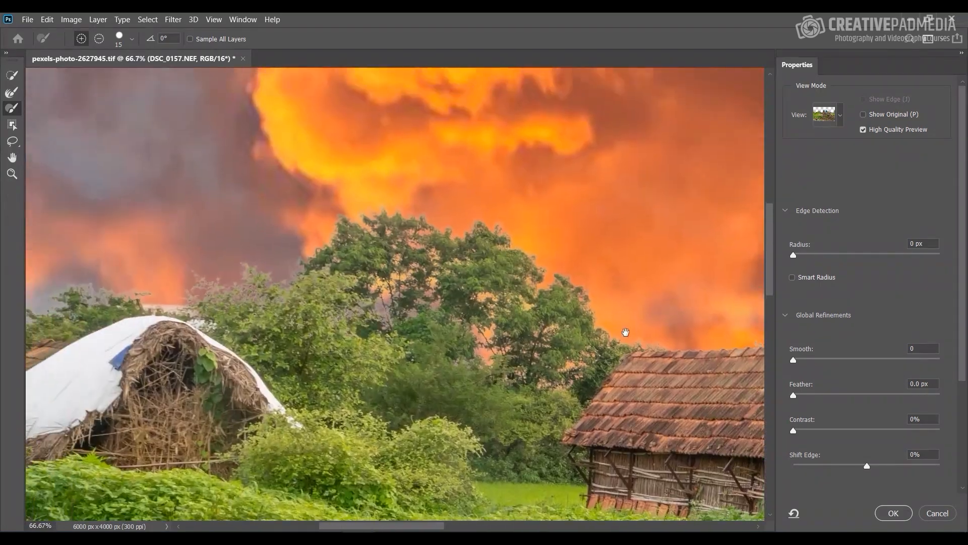
{"action": "key", "text": "ctrl+plus"}
{"action": "key", "text": "ctrl+plus"}
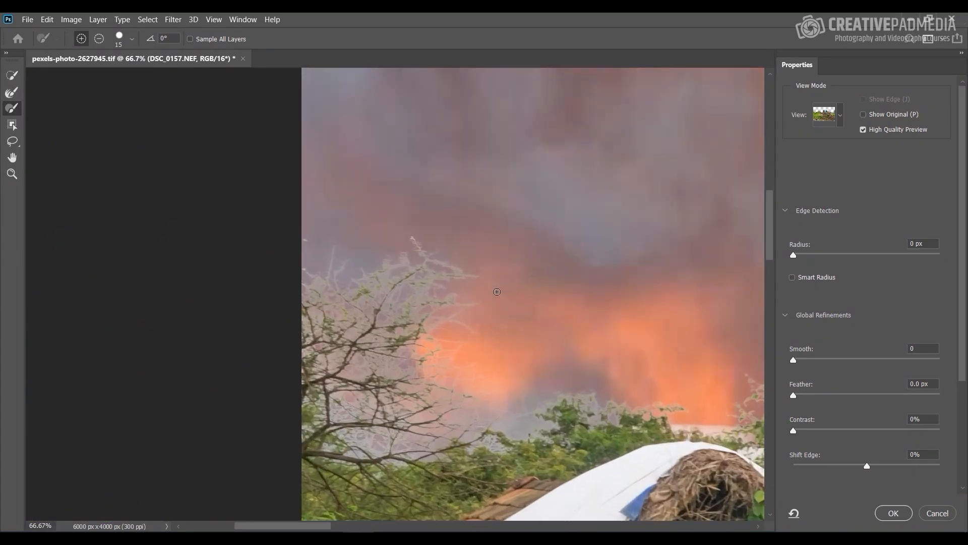
{"action": "left_click_drag", "start_coordinate": [534, 279], "coordinate": [416, 198]}
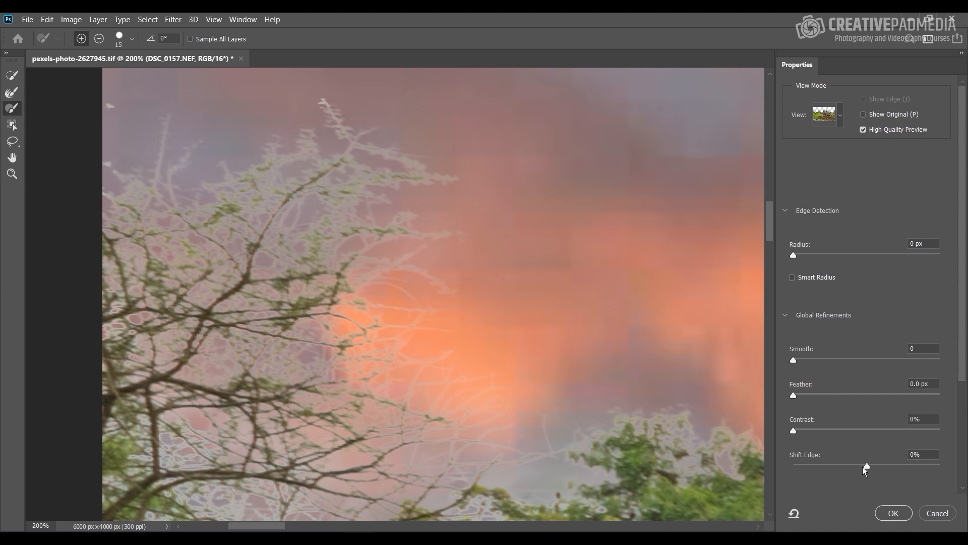
{"action": "left_click_drag", "start_coordinate": [867, 464], "coordinate": [901, 469]}
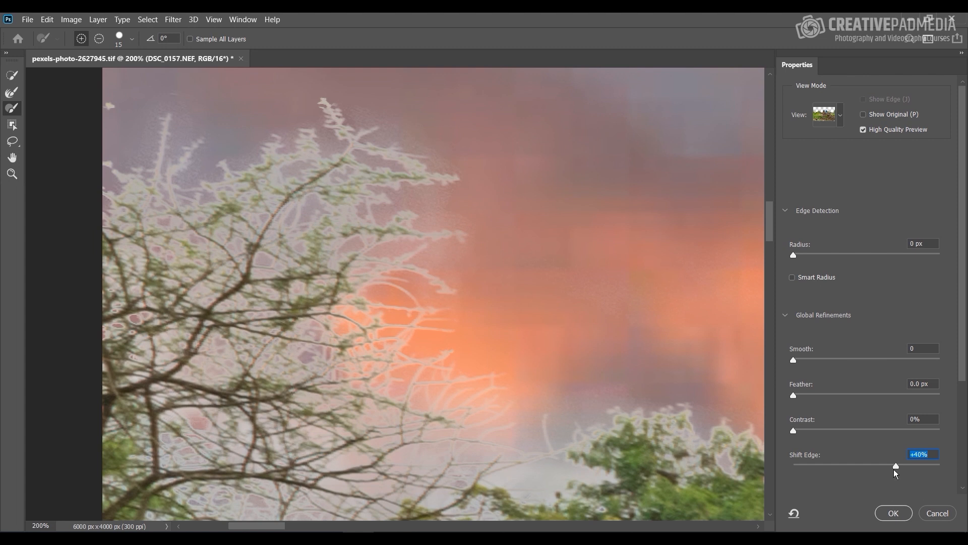
Step: Lower Shift Edge to -42% while judging the halo around the bare tree's branches
{"action": "left_click_drag", "start_coordinate": [896, 465], "coordinate": [839, 465]}
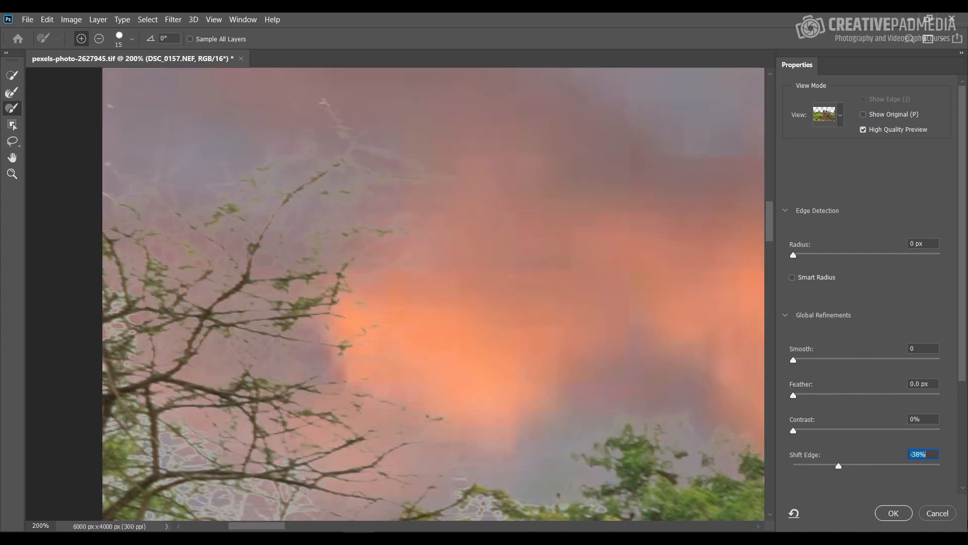
{"action": "left_click", "coordinate": [858, 466]}
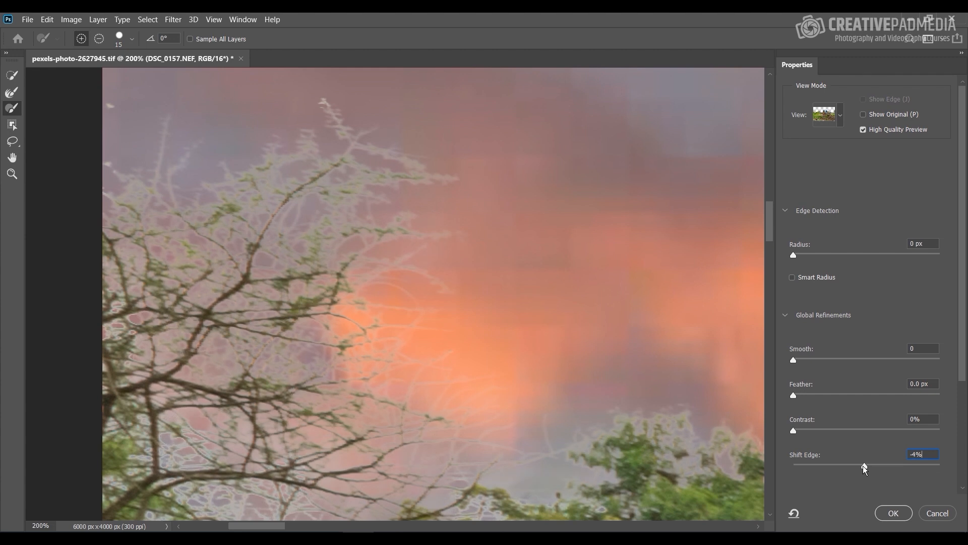
{"action": "left_click_drag", "start_coordinate": [864, 465], "coordinate": [868, 464]}
{"action": "key", "text": "Return"}
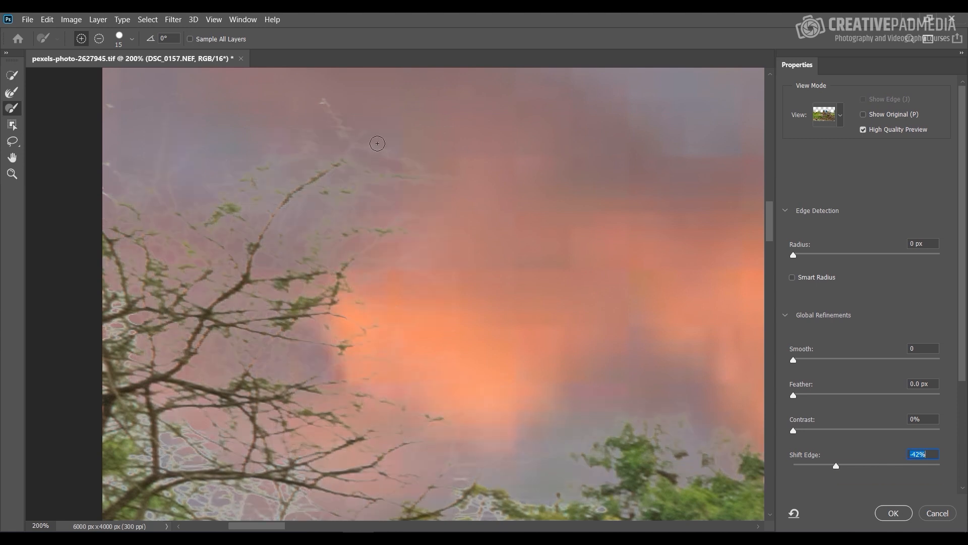
Step: Set Shift Edge to -33% while comparing values on the leafy green trees against the sunset
{"action": "left_click_drag", "start_coordinate": [589, 323], "coordinate": [525, 227]}
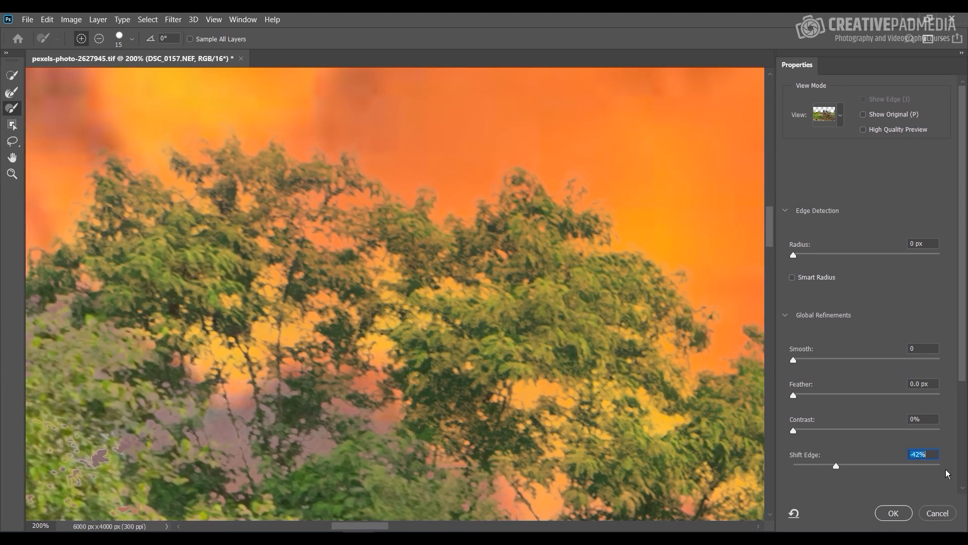
{"action": "left_click", "coordinate": [873, 465]}
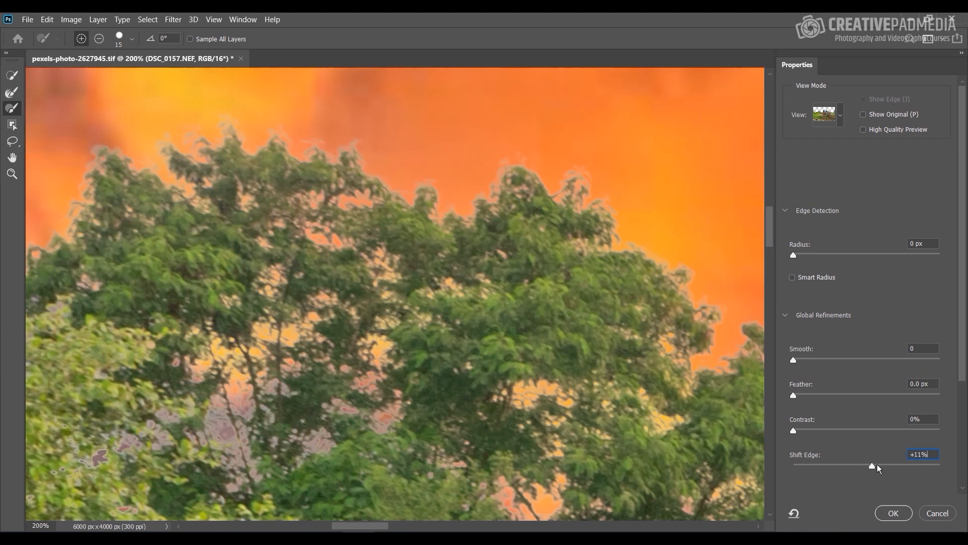
{"action": "left_click_drag", "start_coordinate": [871, 466], "coordinate": [866, 467]}
{"action": "left_click_drag", "start_coordinate": [862, 466], "coordinate": [845, 464]}
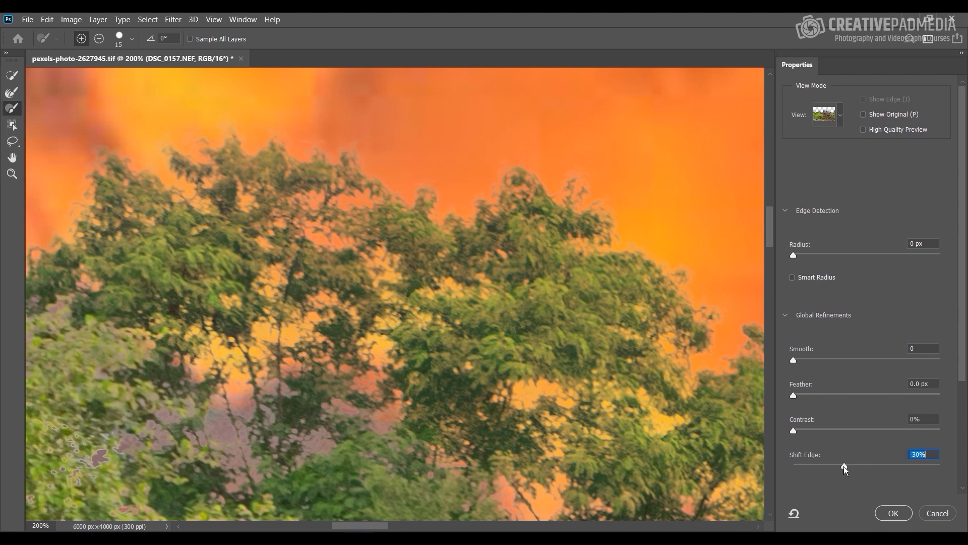
{"action": "left_click_drag", "start_coordinate": [844, 466], "coordinate": [840, 467]}
{"action": "left_click", "coordinate": [842, 467]}
Step: Set Shift Edge to -36% while checking the trees beside the dark part of the sky
{"action": "key", "text": "ctrl+minus"}
{"action": "key", "text": "ctrl+minus"}
{"action": "key", "text": "ctrl+minus"}
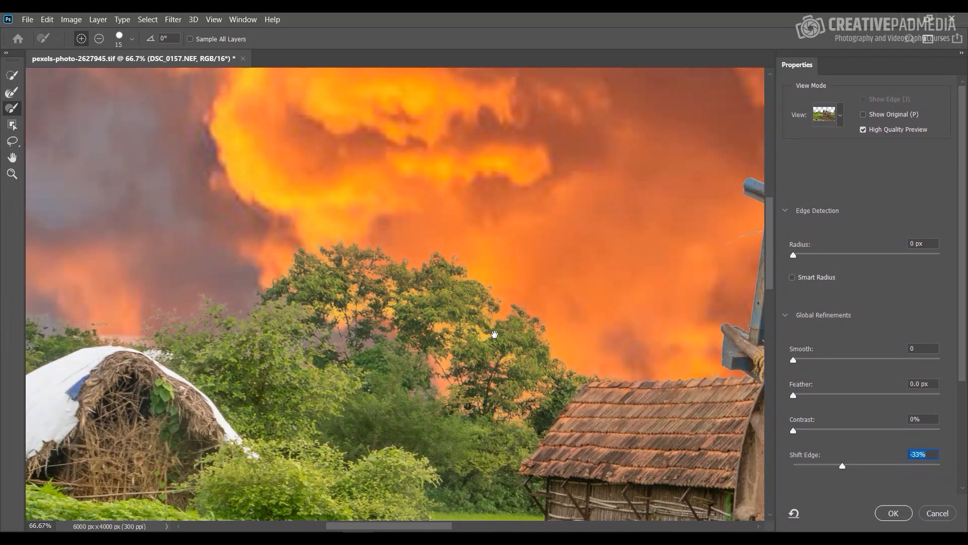
{"action": "left_click_drag", "start_coordinate": [432, 319], "coordinate": [71, 320]}
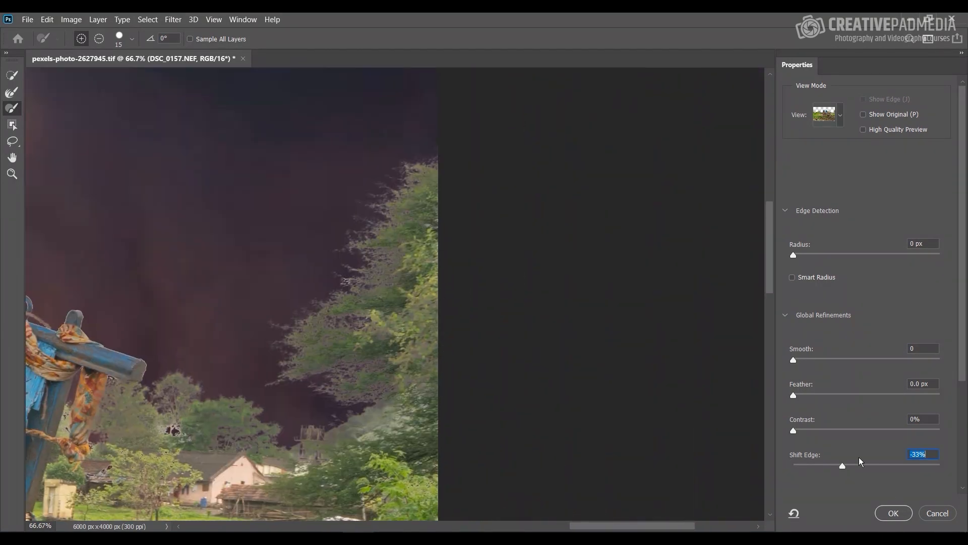
{"action": "left_click_drag", "start_coordinate": [877, 467], "coordinate": [840, 464]}
Step: Check the edges along the cart and hut, and accept the refinement as a selection
{"action": "left_click_drag", "start_coordinate": [278, 400], "coordinate": [474, 340]}
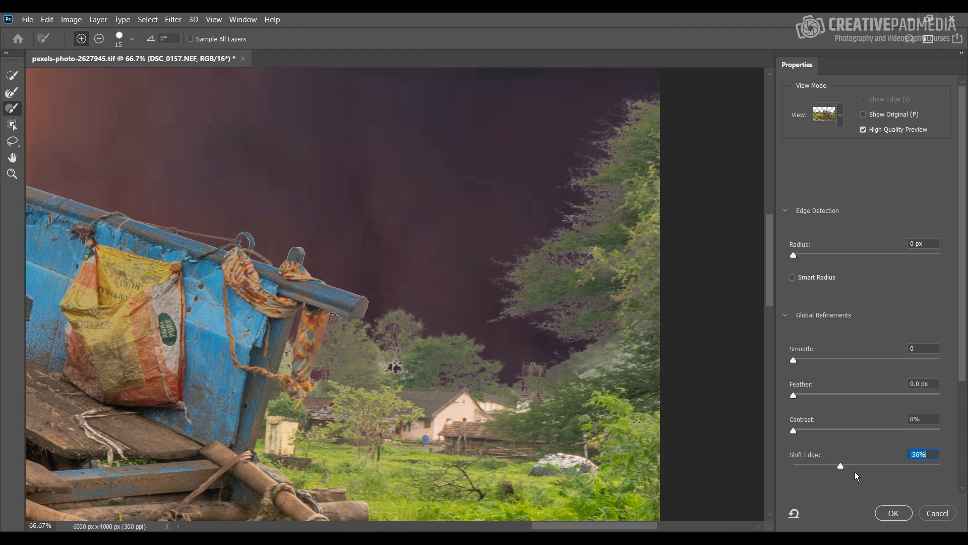
{"action": "left_click_drag", "start_coordinate": [362, 297], "coordinate": [622, 304]}
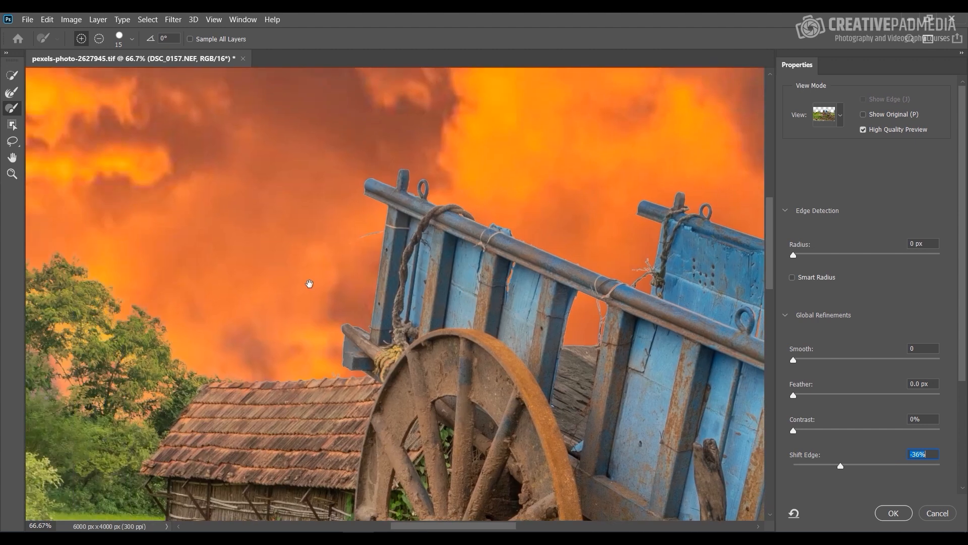
{"action": "left_click_drag", "start_coordinate": [330, 287], "coordinate": [601, 293]}
{"action": "left_click_drag", "start_coordinate": [595, 428], "coordinate": [146, 264]}
{"action": "left_click_drag", "start_coordinate": [670, 312], "coordinate": [366, 335]}
{"action": "left_click_drag", "start_coordinate": [616, 328], "coordinate": [258, 272]}
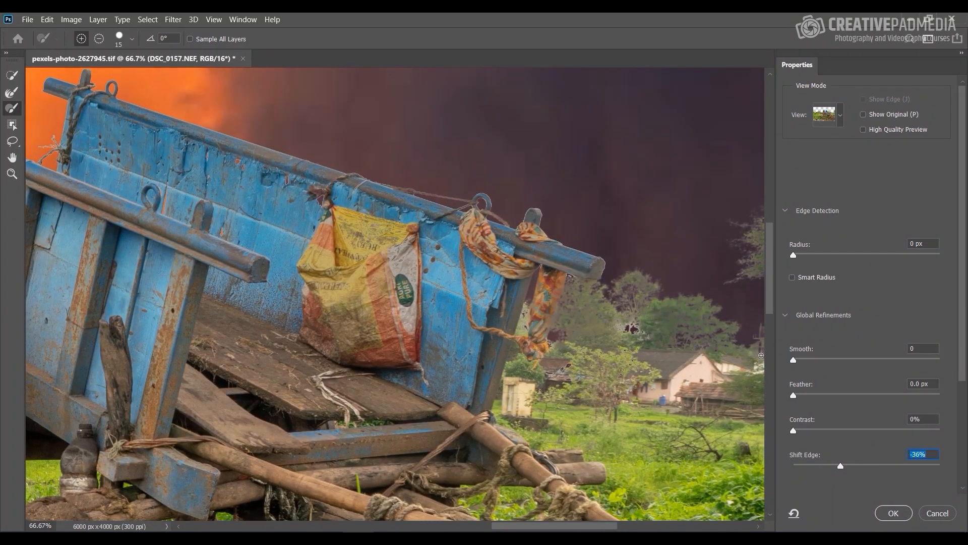
{"action": "left_click", "coordinate": [893, 513]}
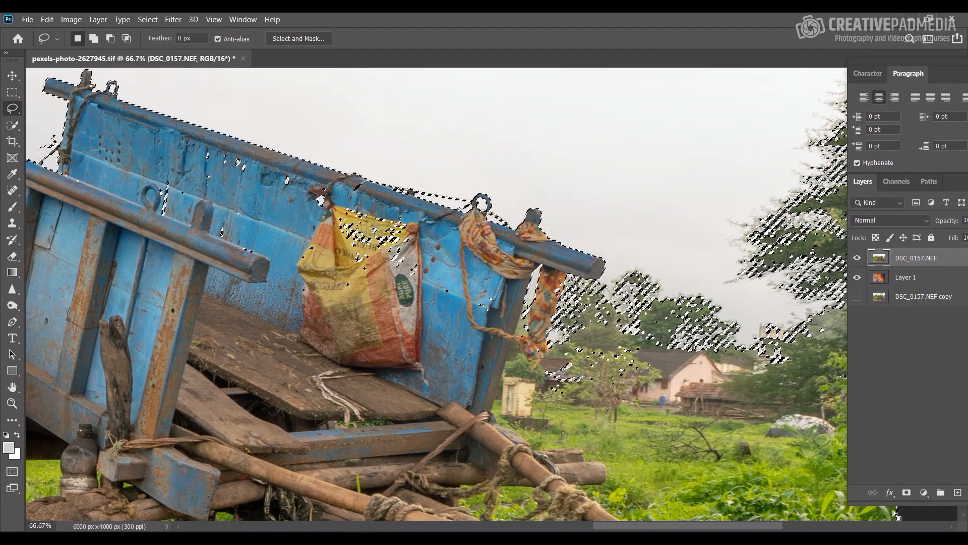
Step: Reopen the current selection in Select and Mask
{"action": "key", "text": "ctrl+minus"}
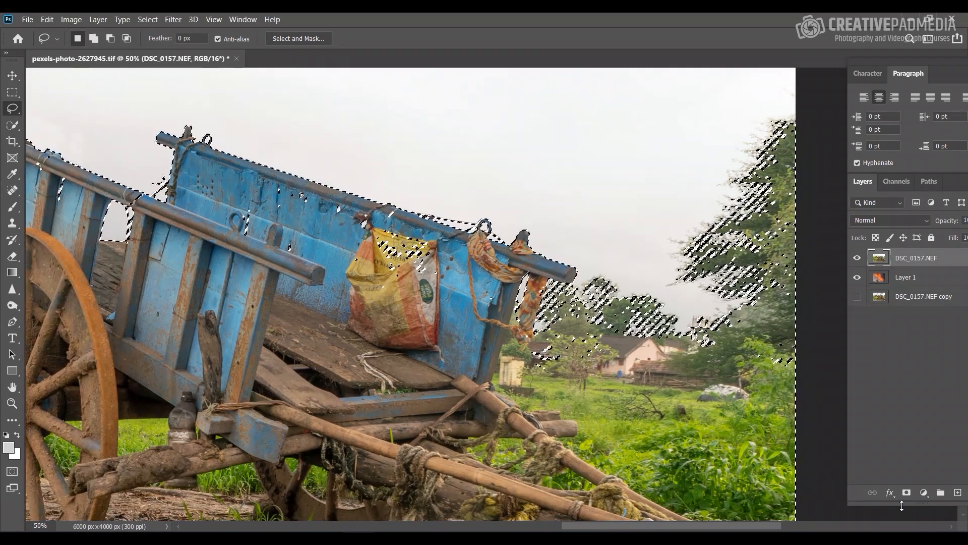
{"action": "key", "text": "ctrl+minus"}
{"action": "scroll", "coordinate": [428, 309], "scroll_direction": "up", "scroll_amount": 2}
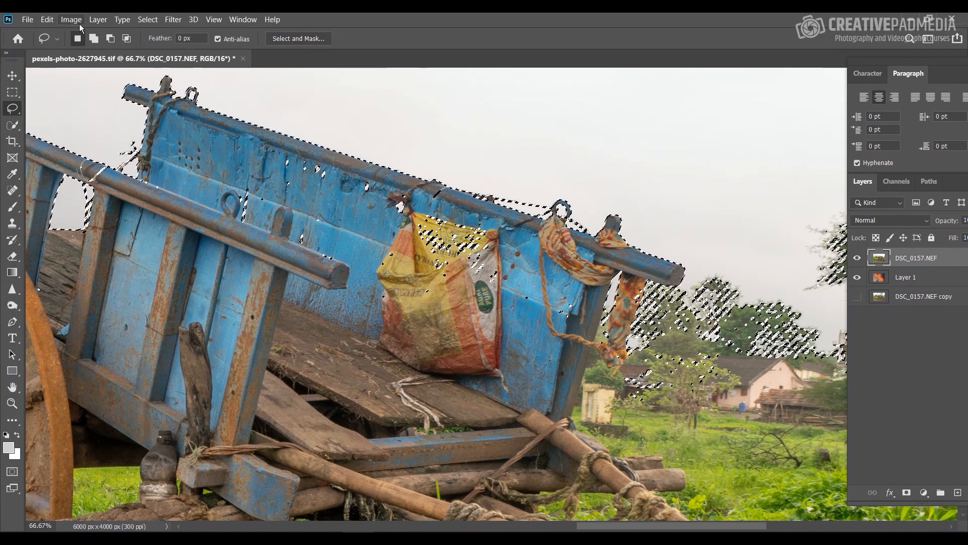
{"action": "left_click", "coordinate": [141, 22]}
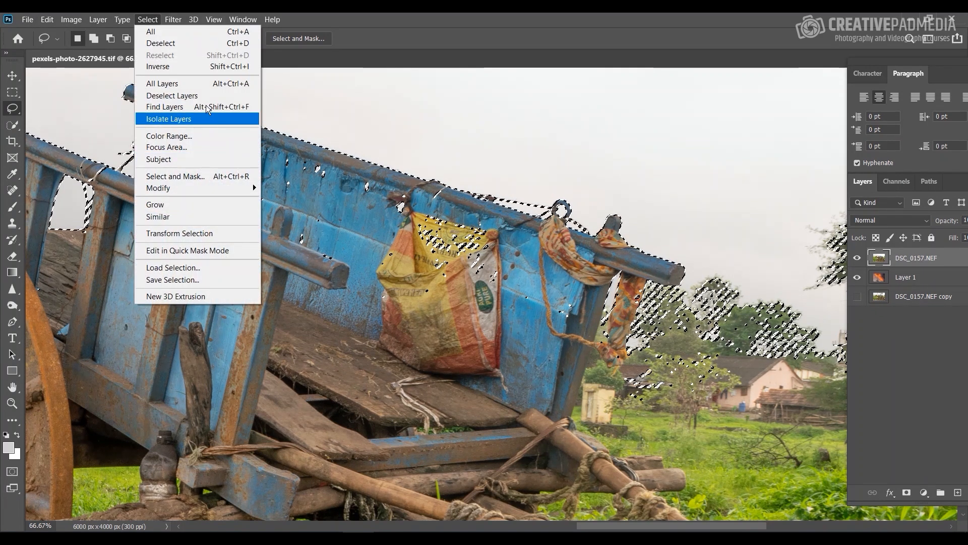
{"action": "left_click", "coordinate": [190, 176]}
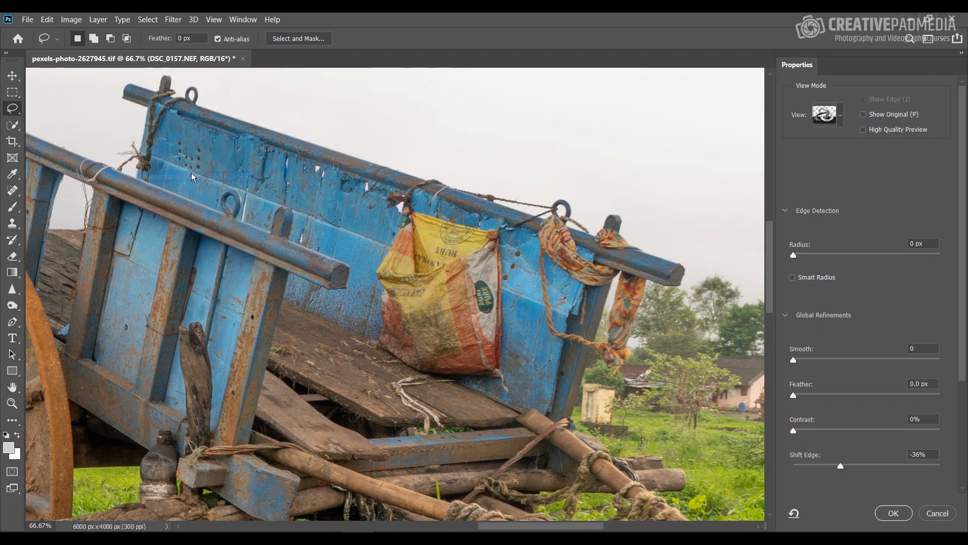
Step: Switch the view mode to Overlay for a close look at the sack hanging on the cart
{"action": "scroll", "coordinate": [514, 215], "scroll_direction": "up", "scroll_amount": 2}
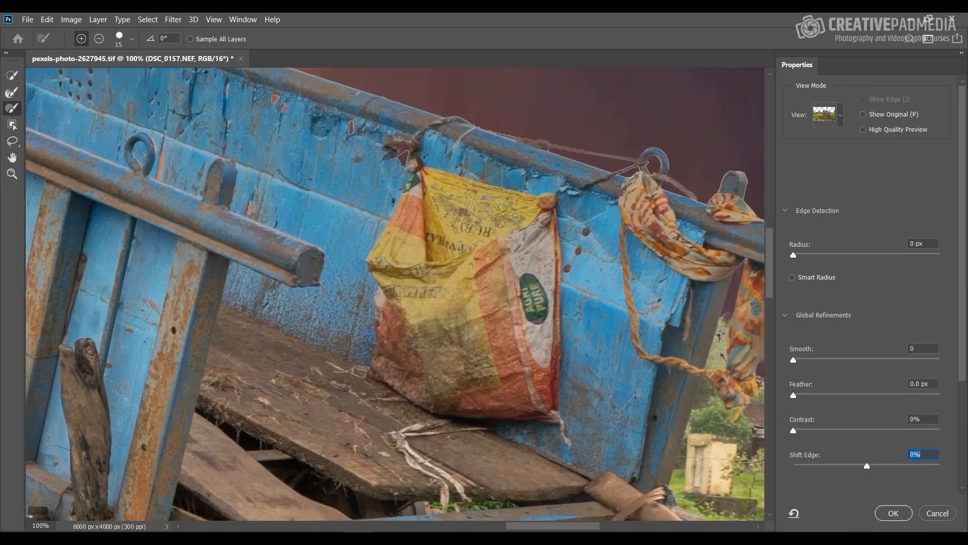
{"action": "left_click_drag", "start_coordinate": [612, 148], "coordinate": [494, 205]}
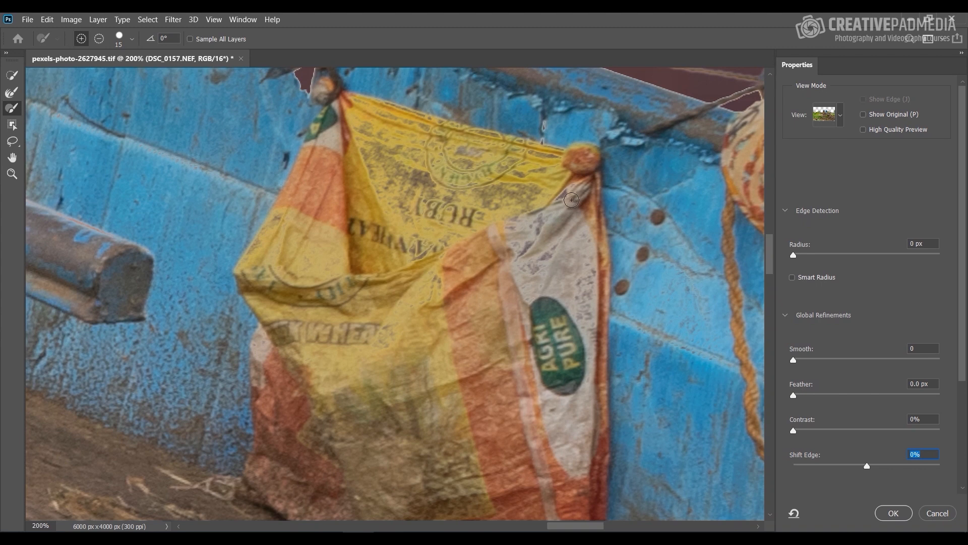
{"action": "left_click", "coordinate": [841, 121]}
{"action": "left_click", "coordinate": [808, 202]}
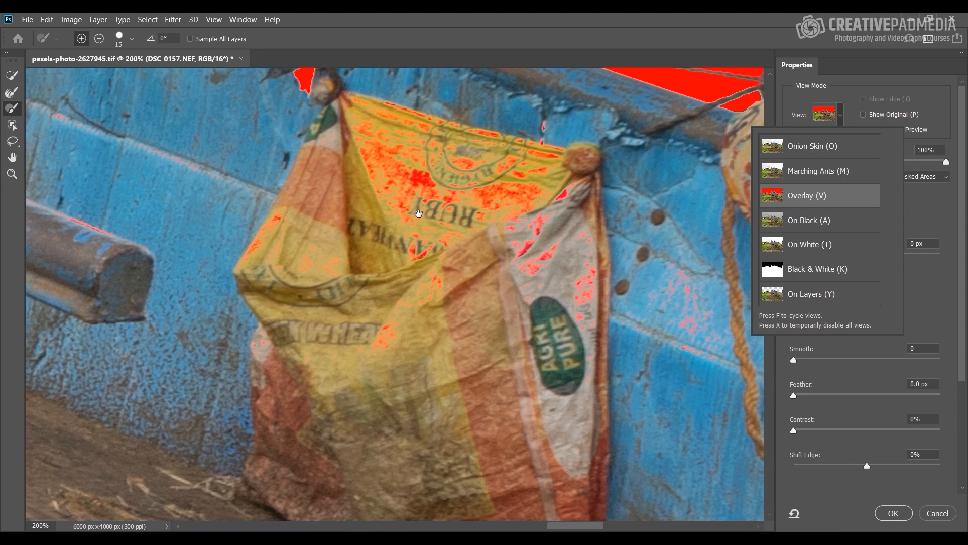
Step: Paint the masked patches on the sack back into the selection with the Brush Tool, enlarging it to size 45
{"action": "left_click_drag", "start_coordinate": [432, 226], "coordinate": [422, 257]}
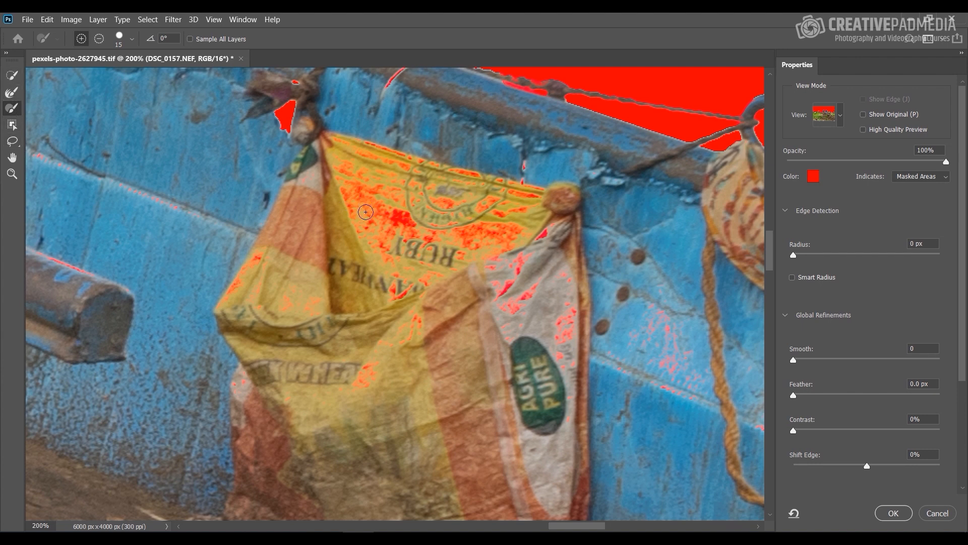
{"action": "mouse_move", "coordinate": [365, 213]}
{"action": "left_mouse_down"}
{"action": "mouse_move", "coordinate": [355, 173]}
{"action": "mouse_move", "coordinate": [350, 183]}
{"action": "mouse_move", "coordinate": [363, 168]}
{"action": "mouse_move", "coordinate": [401, 172]}
{"action": "mouse_move", "coordinate": [390, 150]}
{"action": "mouse_move", "coordinate": [421, 194]}
{"action": "mouse_move", "coordinate": [422, 260]}
{"action": "mouse_move", "coordinate": [417, 245]}
{"action": "mouse_move", "coordinate": [505, 246]}
{"action": "mouse_move", "coordinate": [490, 256]}
{"action": "mouse_move", "coordinate": [540, 231]}
{"action": "mouse_move", "coordinate": [572, 357]}
{"action": "mouse_move", "coordinate": [458, 282]}
{"action": "mouse_move", "coordinate": [353, 368]}
{"action": "mouse_move", "coordinate": [259, 303]}
{"action": "mouse_move", "coordinate": [252, 257]}
{"action": "mouse_move", "coordinate": [273, 277]}
{"action": "left_mouse_up"}
{"action": "key", "text": "bracketright"}
{"action": "key", "text": "bracketright"}
{"action": "key", "text": "bracketright"}
{"action": "key", "text": "bracketright"}
{"action": "key", "text": "bracketright"}
{"action": "key", "text": "bracketright"}
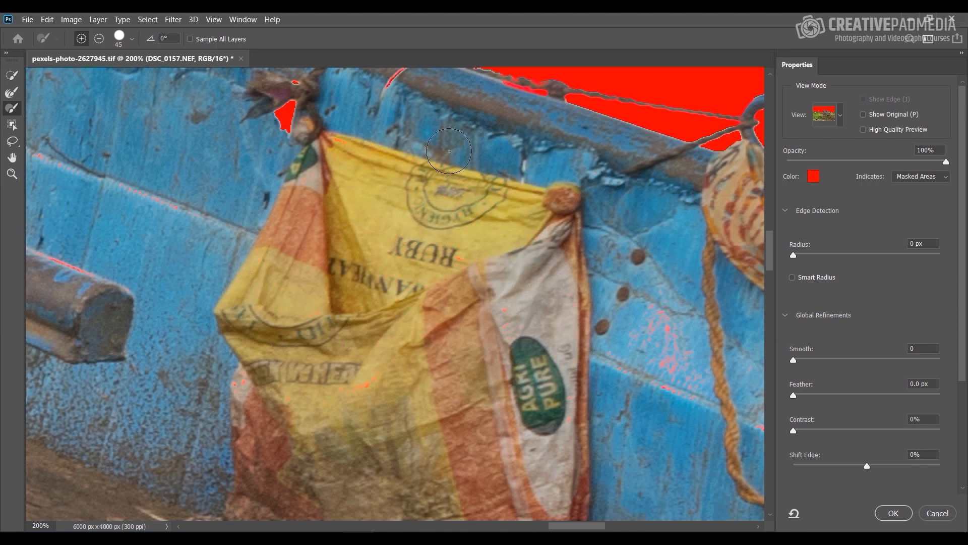
Step: Paint the masked streaks on the cart's front rail and the blue panel behind it back into the selection
{"action": "left_click_drag", "start_coordinate": [164, 263], "coordinate": [318, 251]}
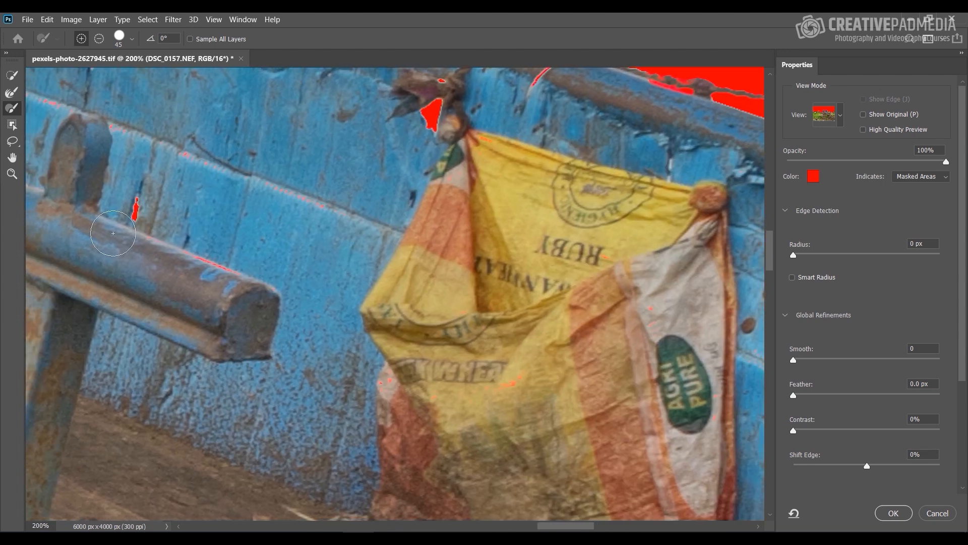
{"action": "mouse_move", "coordinate": [175, 254]}
{"action": "left_mouse_down"}
{"action": "mouse_move", "coordinate": [242, 279]}
{"action": "mouse_move", "coordinate": [213, 271]}
{"action": "left_mouse_up"}
{"action": "left_click_drag", "start_coordinate": [175, 159], "coordinate": [369, 205]}
{"action": "left_click_drag", "start_coordinate": [263, 186], "coordinate": [588, 299]}
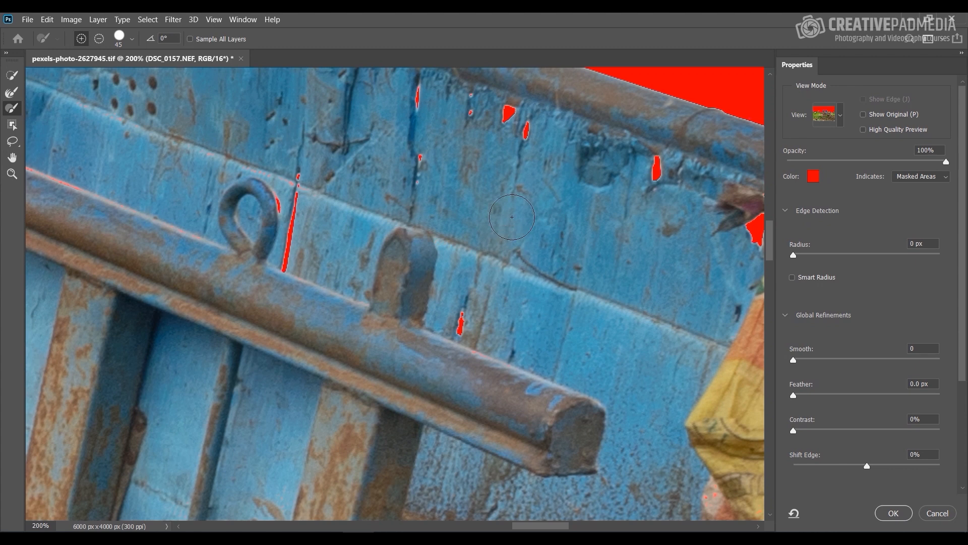
Step: Paint the masked specks on the blue panel beside the sack and rope back into the selection
{"action": "key", "text": "ctrl+minus"}
{"action": "key", "text": "ctrl+minus"}
{"action": "key", "text": "ctrl+minus"}
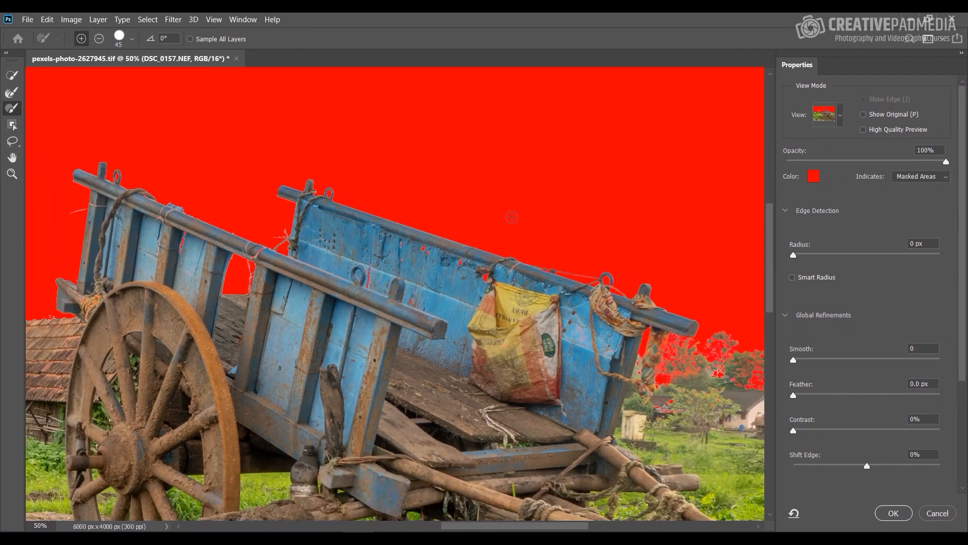
{"action": "key", "text": "ctrl+plus"}
{"action": "key", "text": "ctrl+plus"}
{"action": "key", "text": "ctrl+plus"}
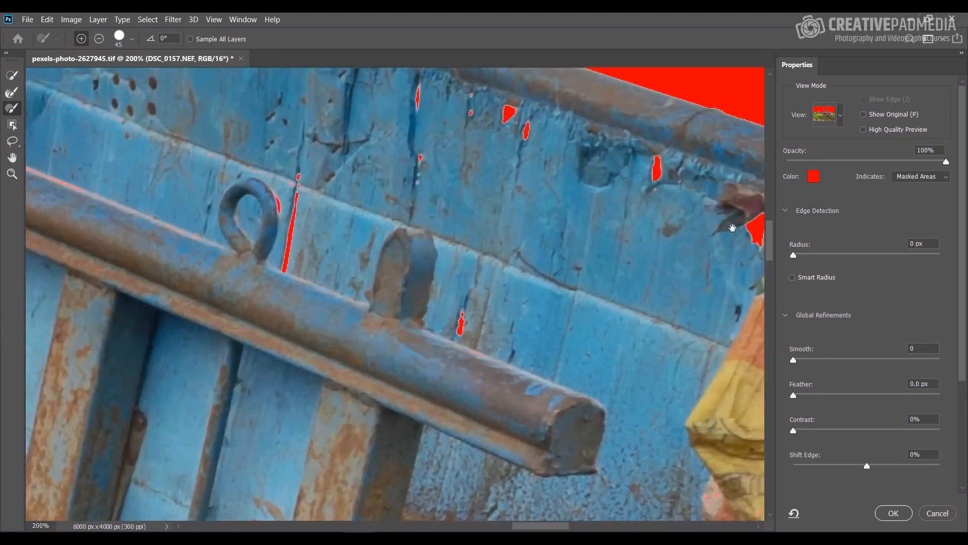
{"action": "left_click_drag", "start_coordinate": [612, 363], "coordinate": [211, 174]}
{"action": "left_click_drag", "start_coordinate": [627, 218], "coordinate": [512, 243]}
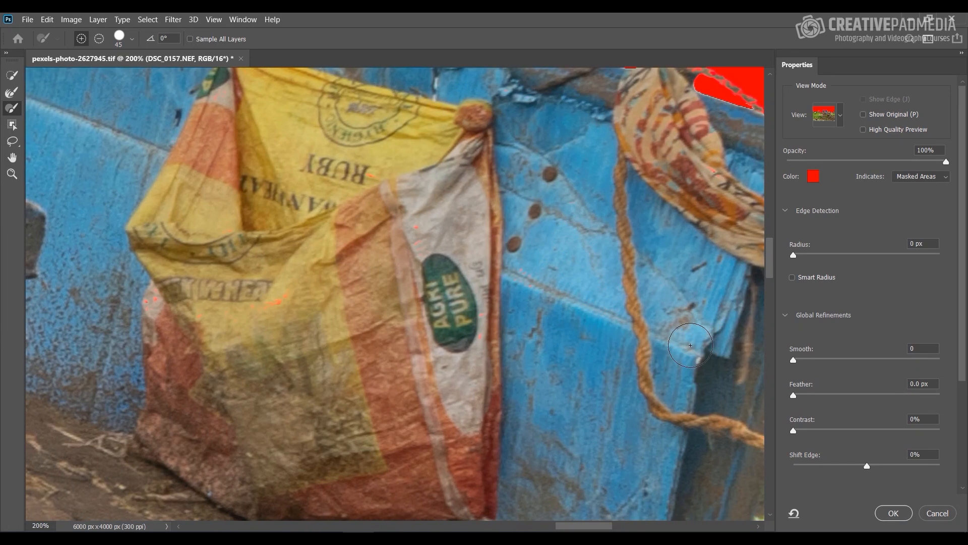
Step: Review the overlay across the whole photo and accept the refined selection
{"action": "key", "text": "ctrl+minus"}
{"action": "key", "text": "ctrl+minus"}
{"action": "key", "text": "ctrl+minus"}
{"action": "key", "text": "ctrl+minus"}
{"action": "key", "text": "ctrl+minus"}
{"action": "key", "text": "ctrl+minus"}
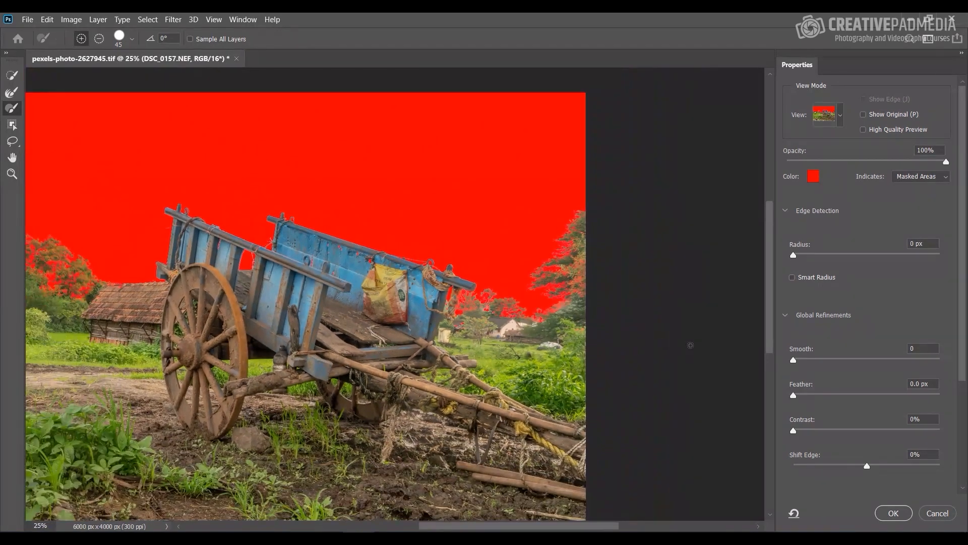
{"action": "key", "text": "ctrl+plus"}
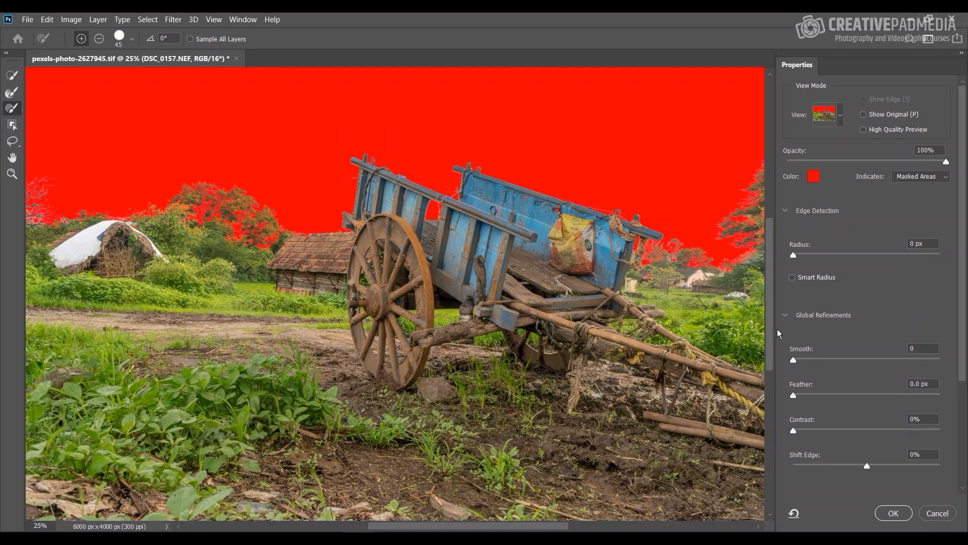
{"action": "left_click", "coordinate": [888, 513]}
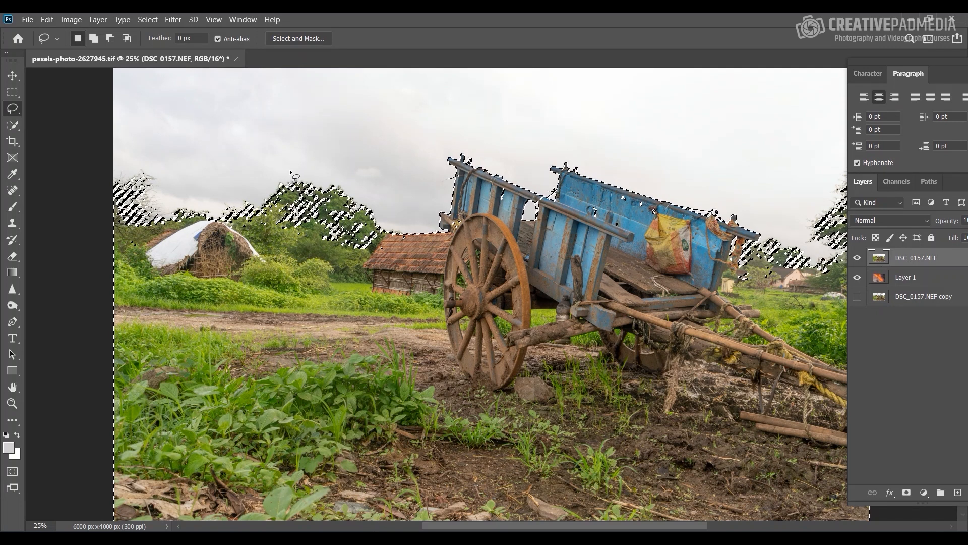
Step: Add a layer mask from the selection to the DSC_0157.NEF layer and view the whole composite
{"action": "left_click", "coordinate": [906, 493]}
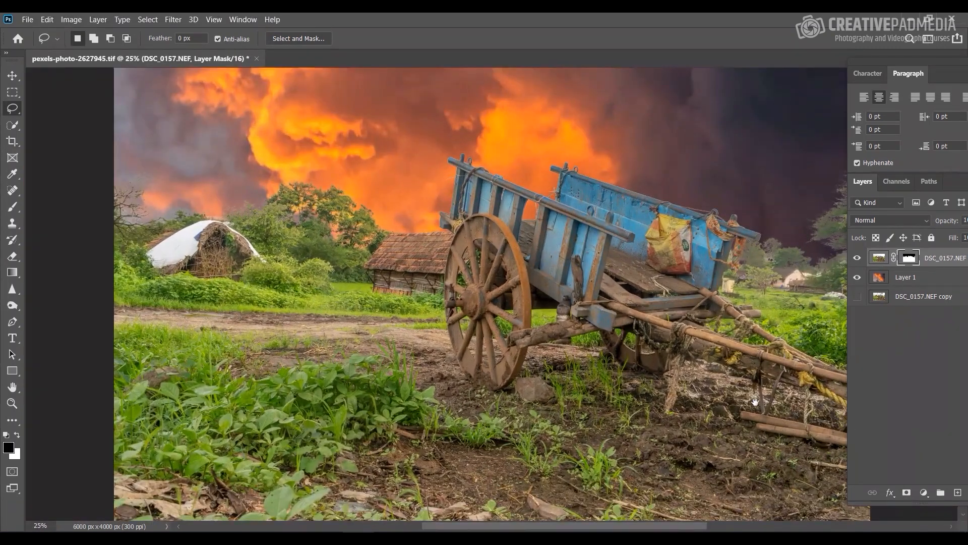
{"action": "left_click_drag", "start_coordinate": [755, 401], "coordinate": [684, 393]}
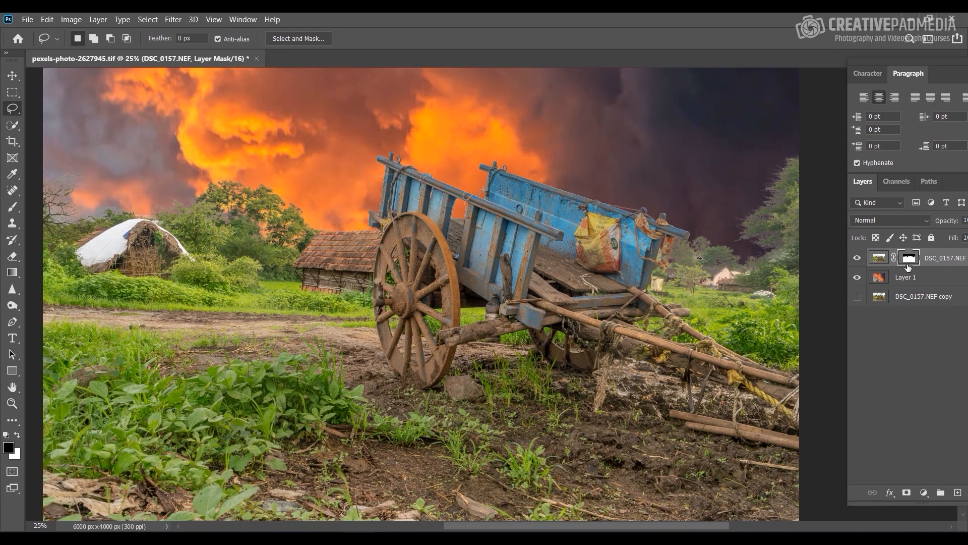
{"action": "key", "text": "ctrl+minus"}
{"action": "key", "text": "ctrl+minus"}
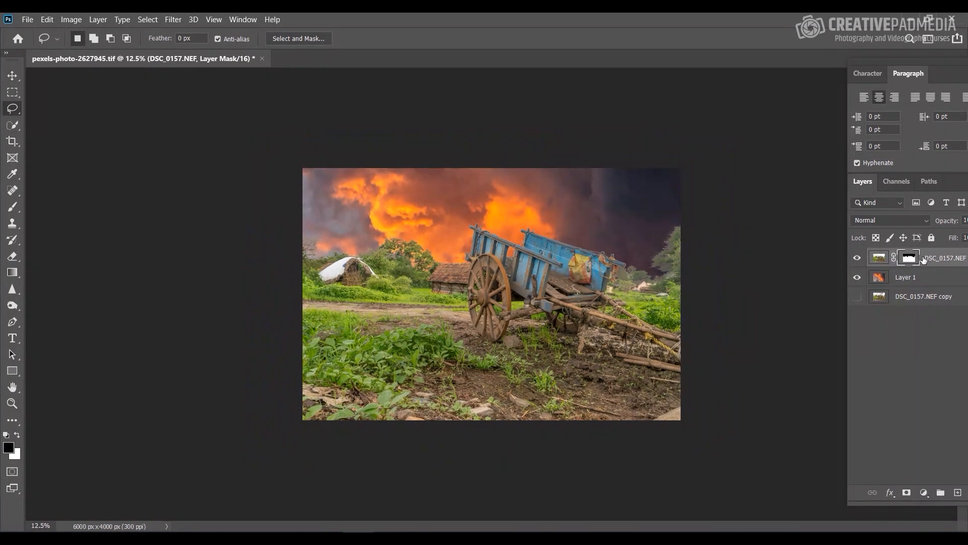
{"action": "key", "text": "ctrl+plus"}
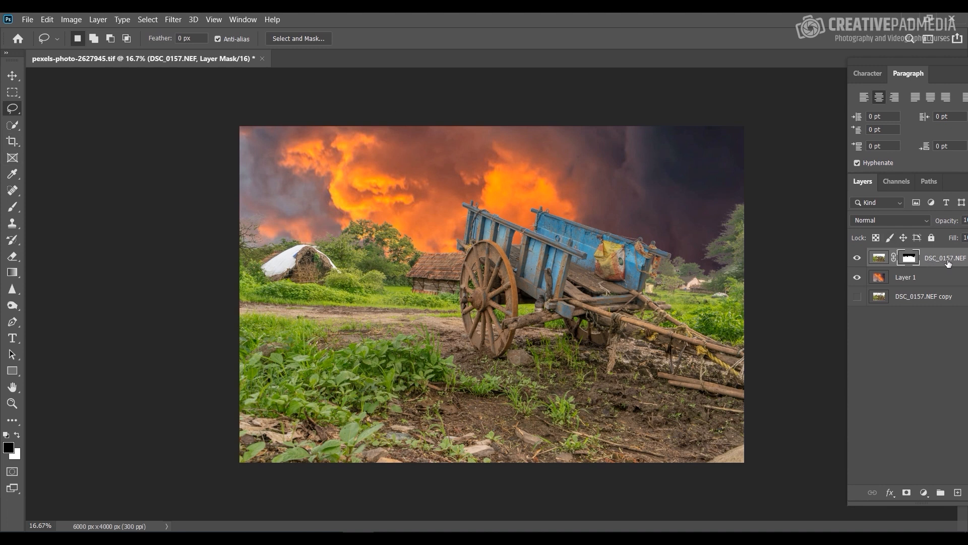
Step: Extend the canvas upward with the Crop tool to 6000 px x 5679 px, taking in more of the sky
{"action": "left_click", "coordinate": [12, 141]}
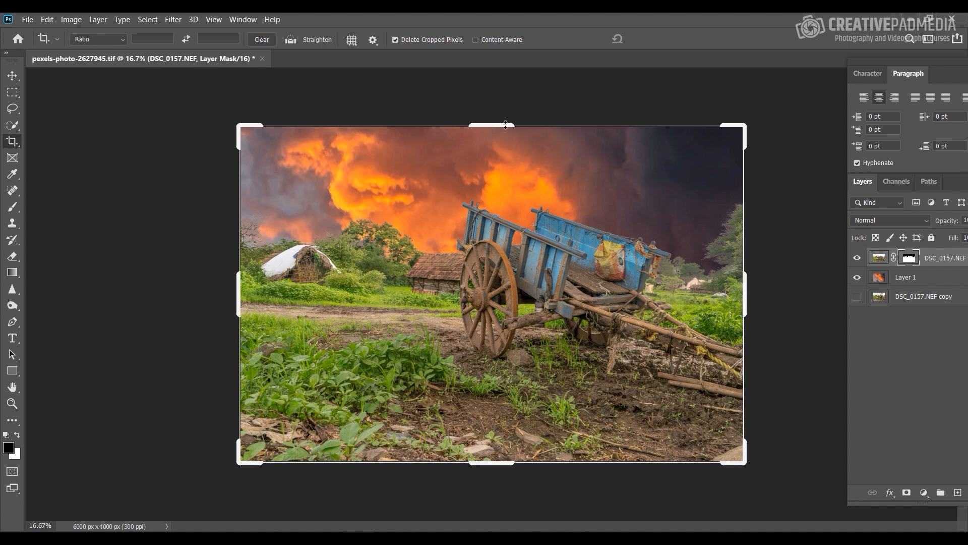
{"action": "key", "text": "ctrl+minus"}
{"action": "key", "text": "ctrl+minus"}
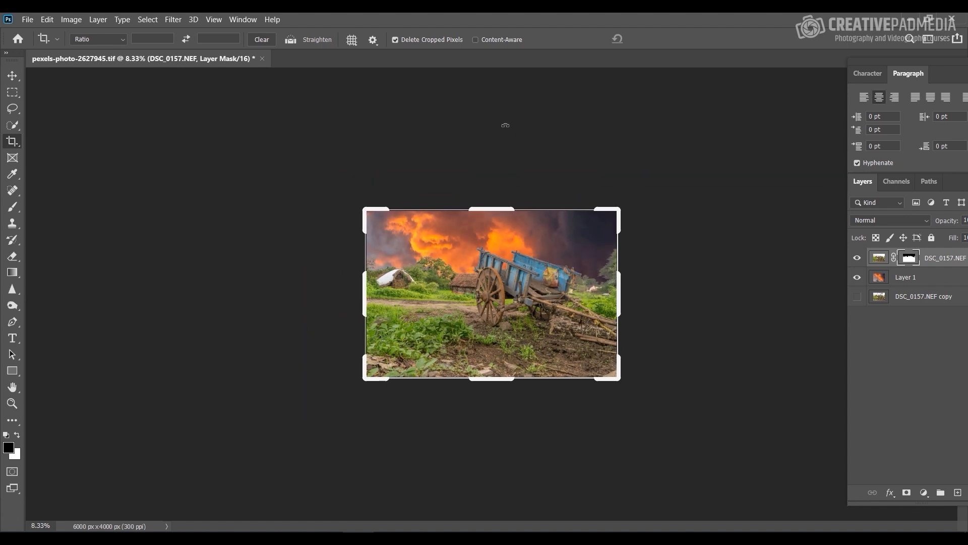
{"action": "left_click_drag", "start_coordinate": [504, 207], "coordinate": [510, 172]}
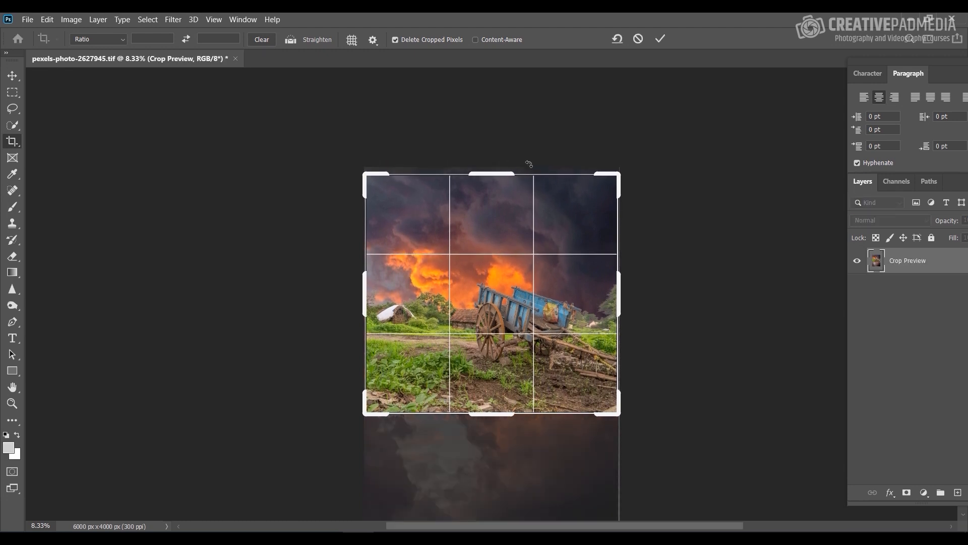
{"action": "key", "text": "Return"}
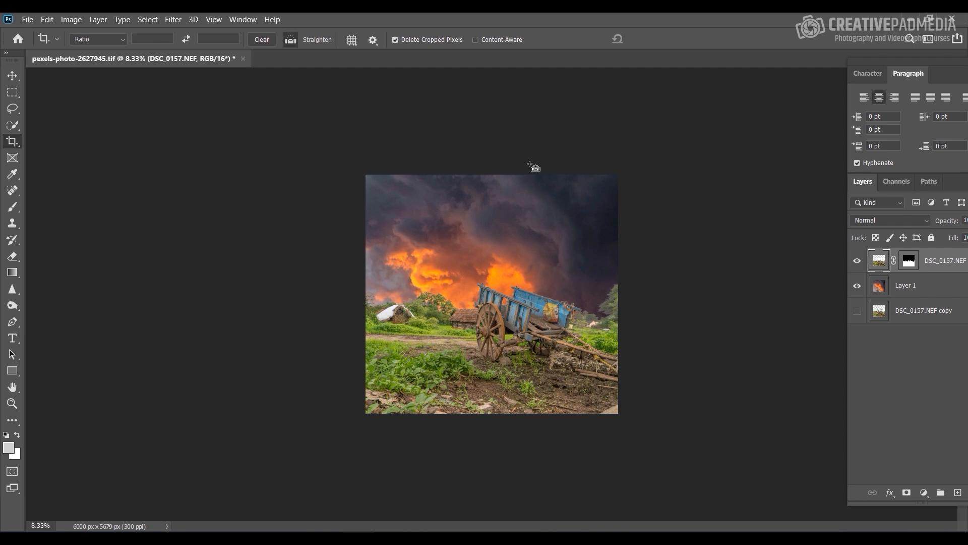
{"action": "key", "text": "ctrl+plus"}
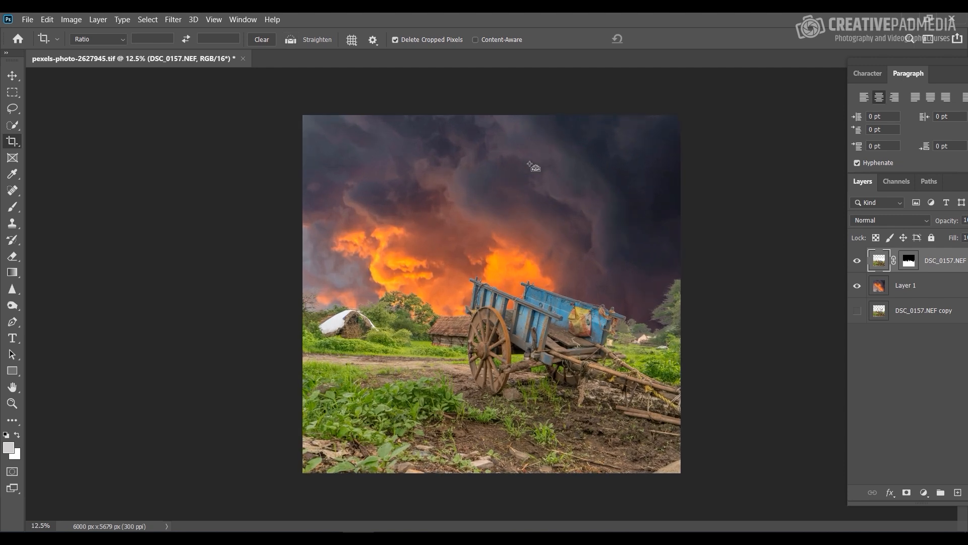
Step: Check the Layer 1 sky without the foreground and move it upward so the orange clouds sit behind the cart
{"action": "left_click", "coordinate": [913, 287]}
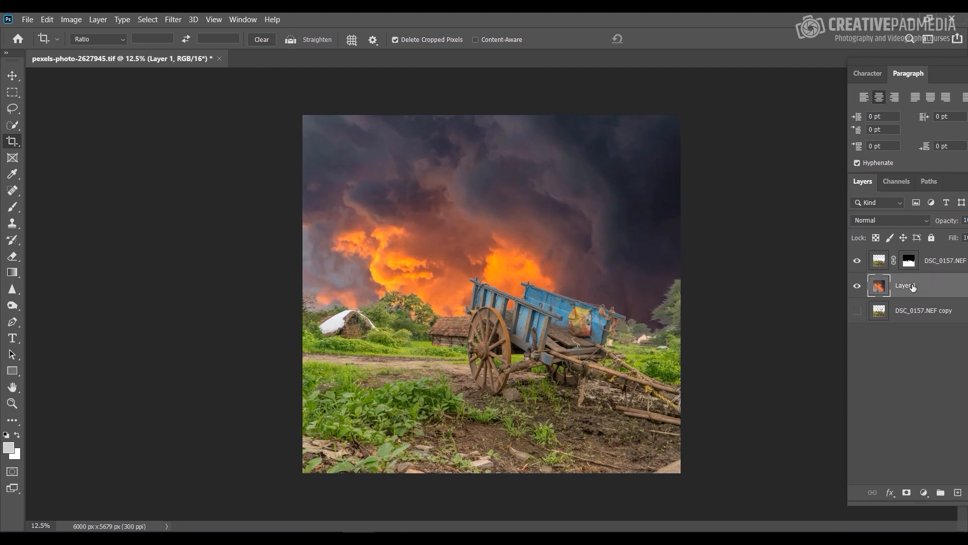
{"action": "left_click", "coordinate": [856, 262]}
{"action": "left_click", "coordinate": [12, 75]}
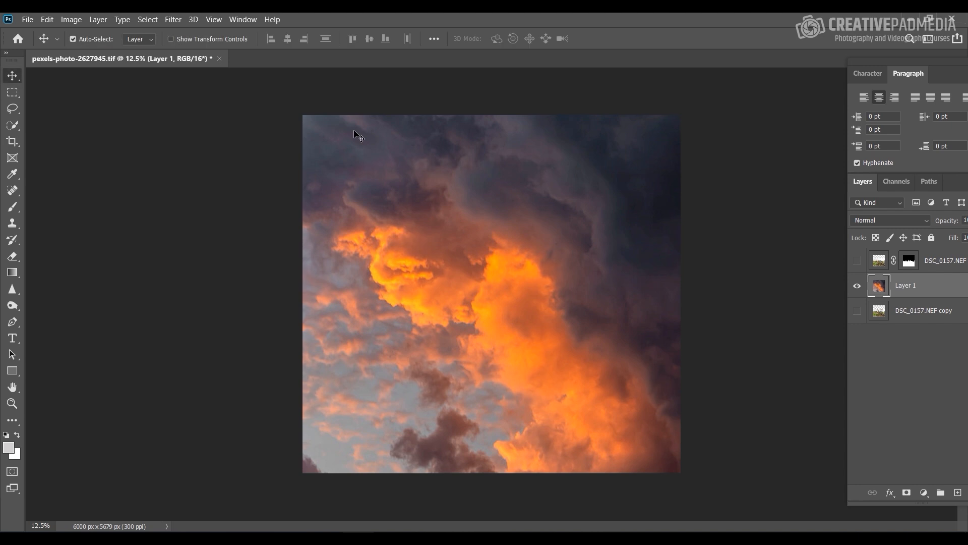
{"action": "left_click", "coordinate": [858, 261]}
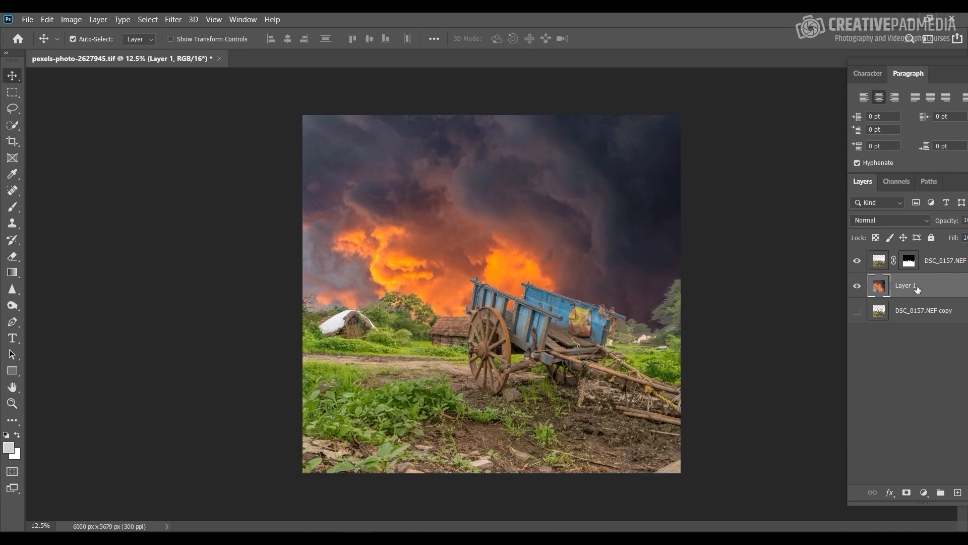
{"action": "key", "text": "ctrl"}
{"action": "left_click_drag", "start_coordinate": [457, 246], "coordinate": [476, 210]}
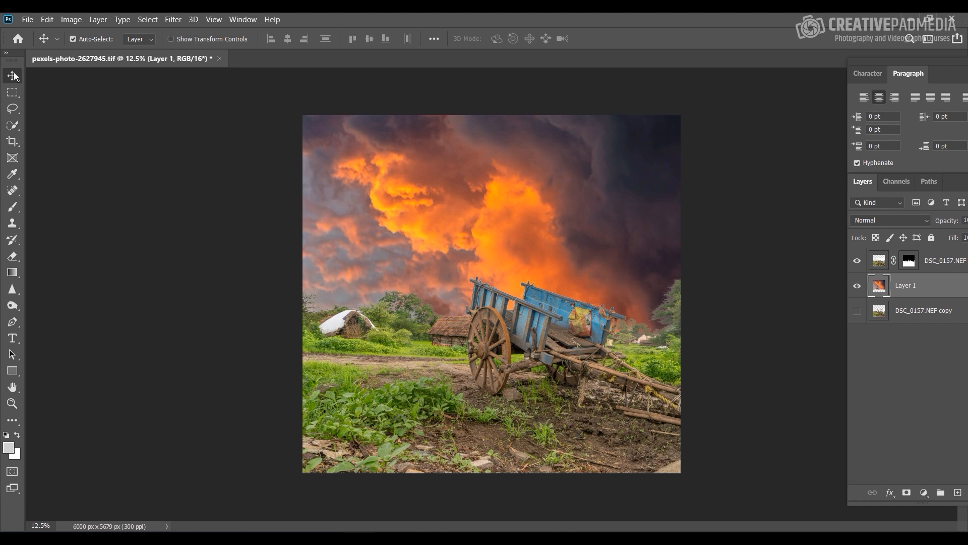
{"action": "left_click_drag", "start_coordinate": [635, 250], "coordinate": [613, 226]}
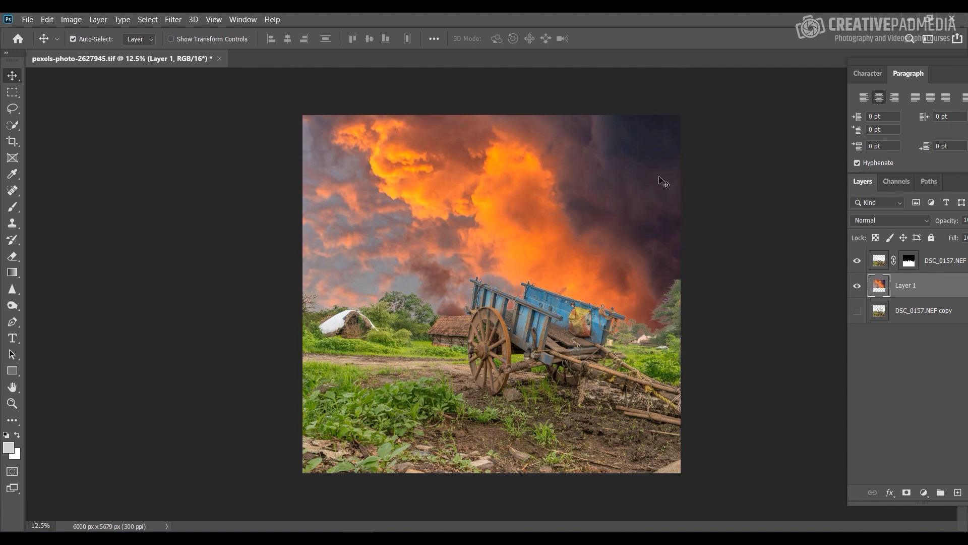
{"action": "key", "text": "ctrl+plus"}
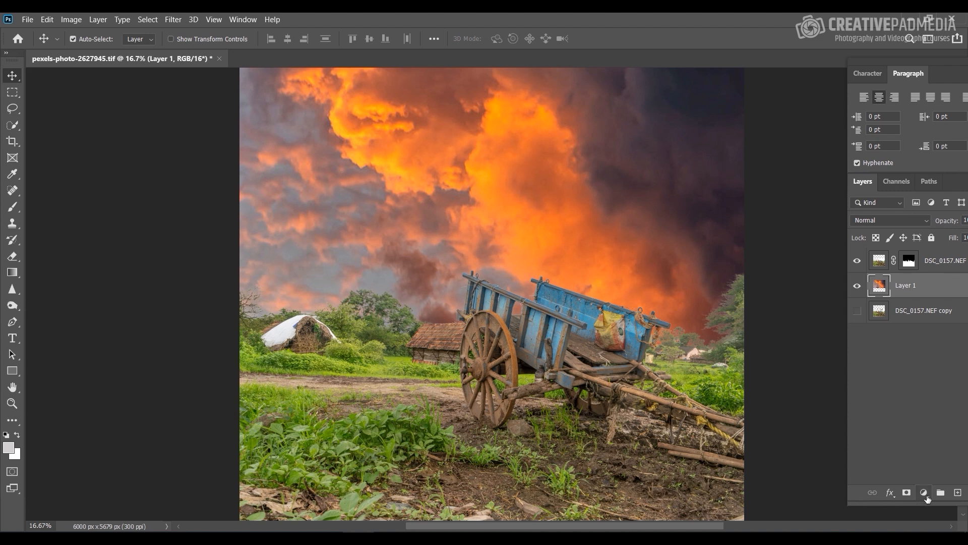
Step: Create a new layer above Layer 1 for a gradient and set the foreground colour to white (ffffff)
{"action": "left_click", "coordinate": [13, 273]}
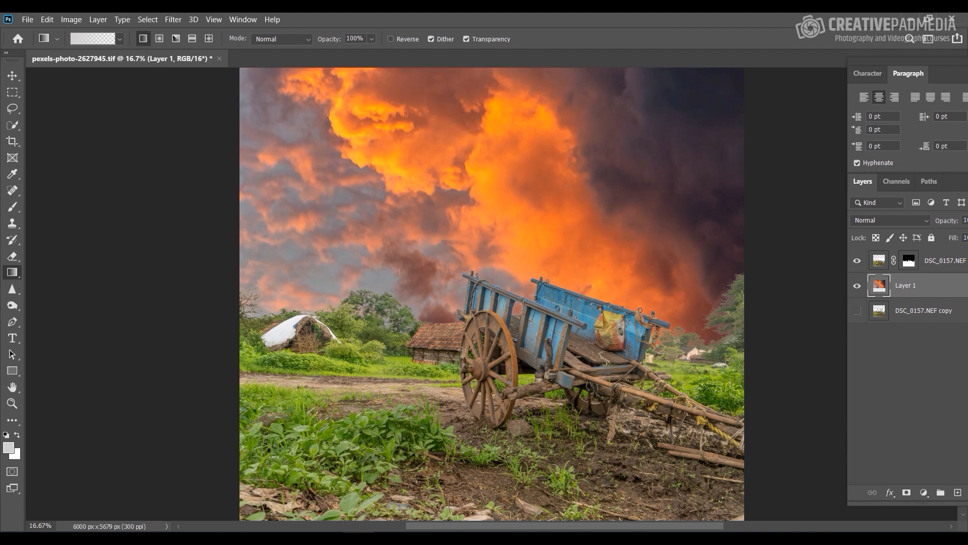
{"action": "left_click", "coordinate": [958, 492]}
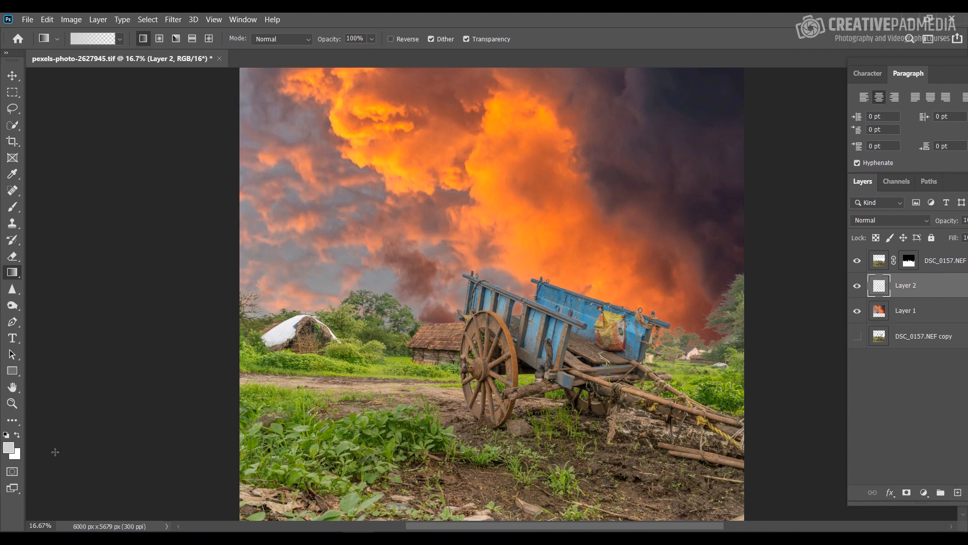
{"action": "left_click", "coordinate": [10, 448]}
{"action": "left_click_drag", "start_coordinate": [577, 168], "coordinate": [569, 136]}
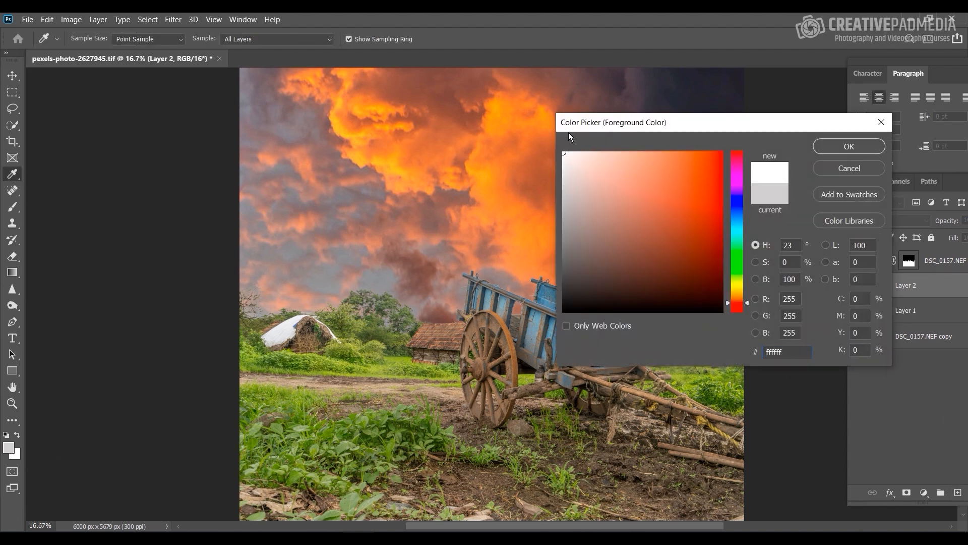
{"action": "left_click", "coordinate": [818, 151]}
Step: Draw a white-to-transparent linear gradient from the horizon to near the top of the sky, replacing a shorter first attempt
{"action": "key", "text": "g"}
{"action": "left_click_drag", "start_coordinate": [423, 358], "coordinate": [428, 141]}
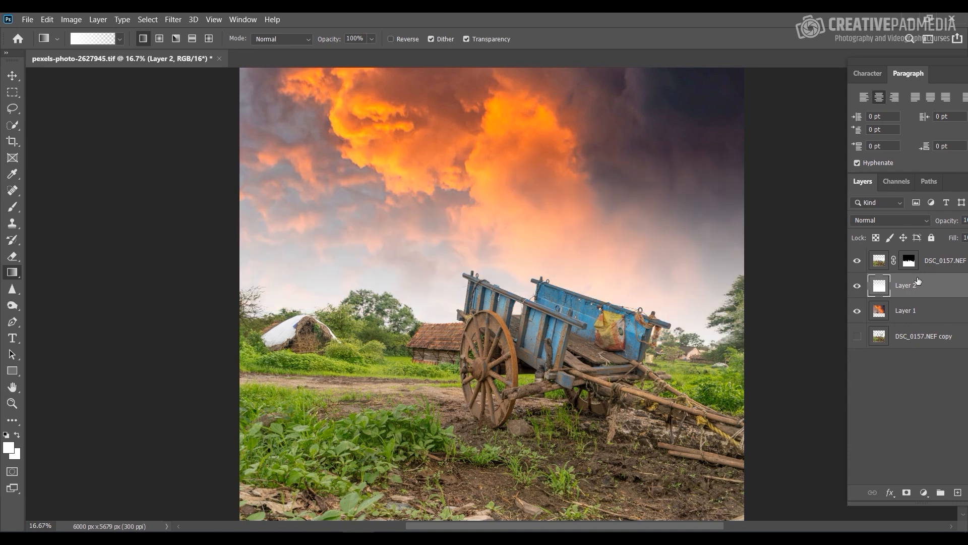
{"action": "key", "text": "ctrl+z"}
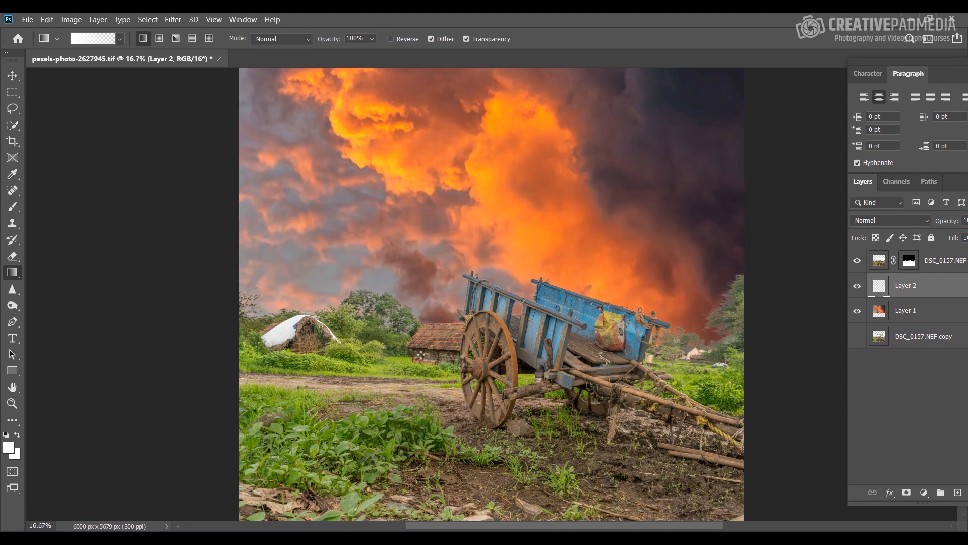
{"action": "left_click_drag", "start_coordinate": [419, 357], "coordinate": [415, 91]}
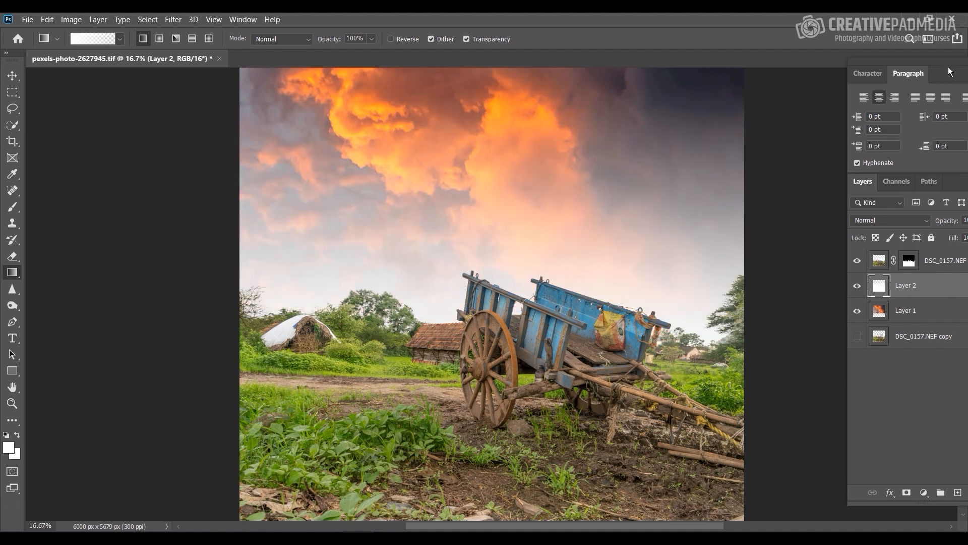
Step: Set the opacity of the white gradient on Layer 2 to 42%
{"action": "left_click_drag", "start_coordinate": [948, 66], "coordinate": [876, 65]}
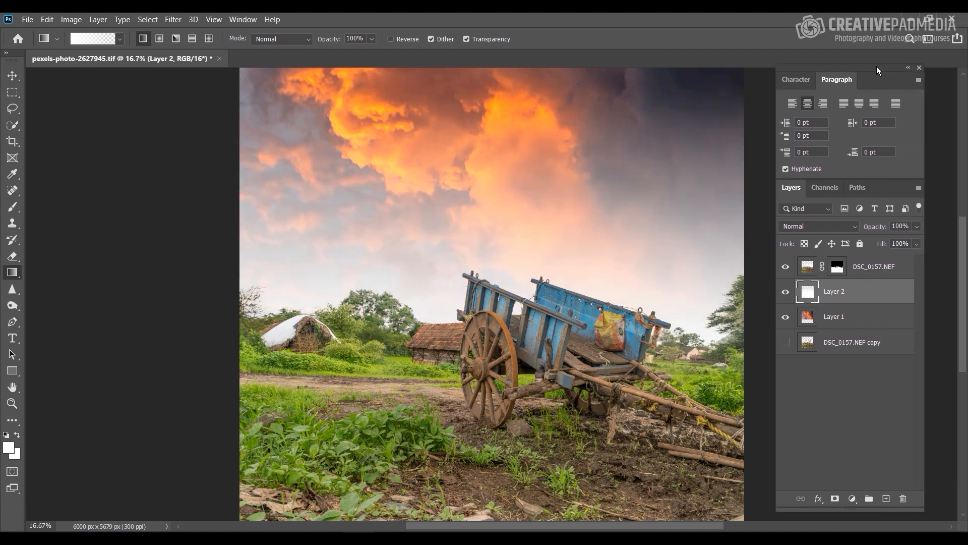
{"action": "left_click", "coordinate": [915, 226]}
{"action": "mouse_move", "coordinate": [889, 240]}
{"action": "left_mouse_down"}
{"action": "mouse_move", "coordinate": [898, 240]}
{"action": "mouse_move", "coordinate": [882, 241]}
{"action": "left_mouse_up"}
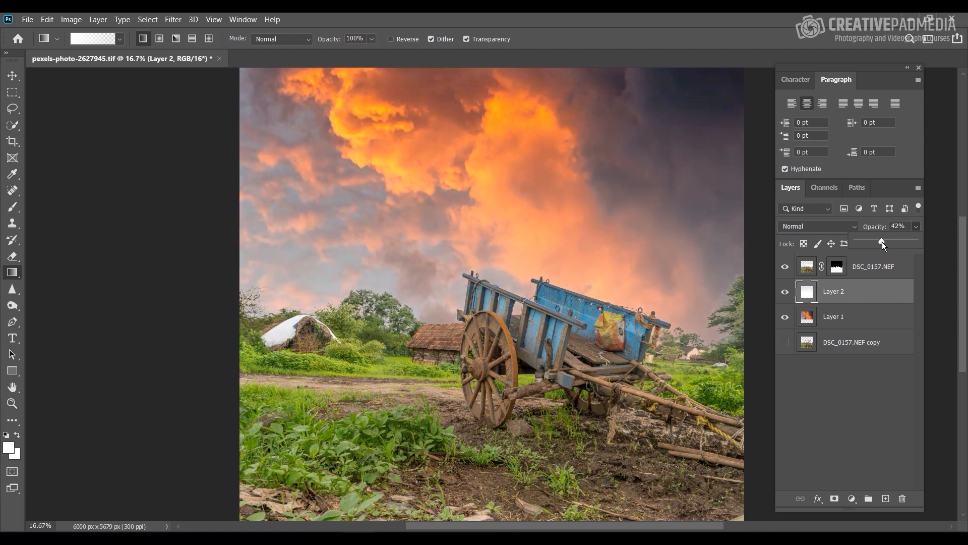
{"action": "left_click", "coordinate": [937, 227]}
Step: Examine the mask edges along the cart rail, the trees and the horizon at 100% and compare them with the whole composite
{"action": "key", "text": "ctrl+plus"}
{"action": "key", "text": "ctrl+plus"}
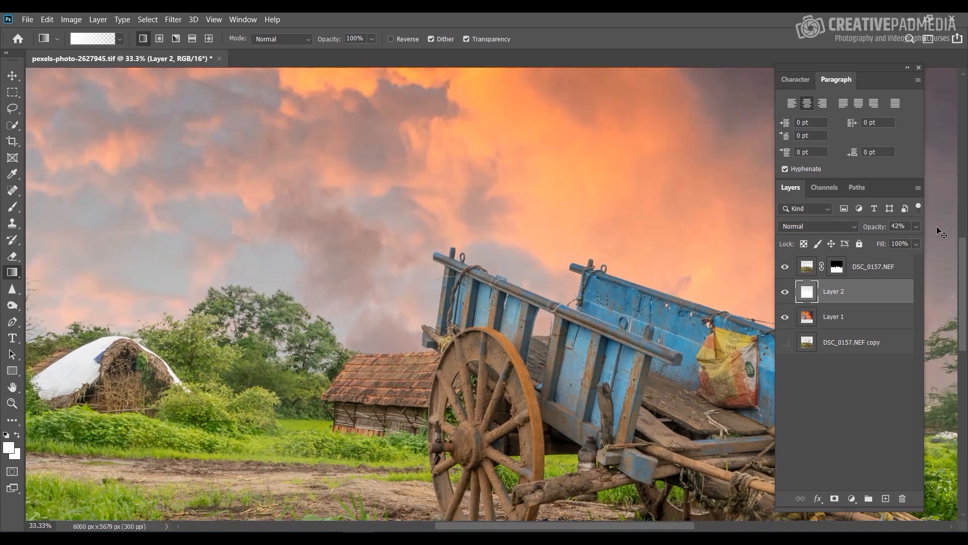
{"action": "key", "text": "ctrl+plus"}
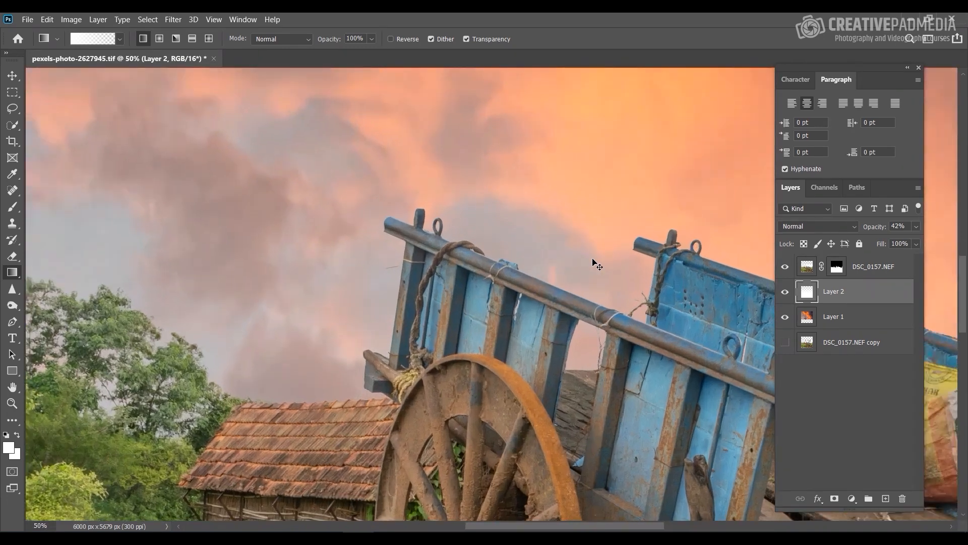
{"action": "key", "text": "ctrl+plus"}
{"action": "key", "text": "ctrl+plus"}
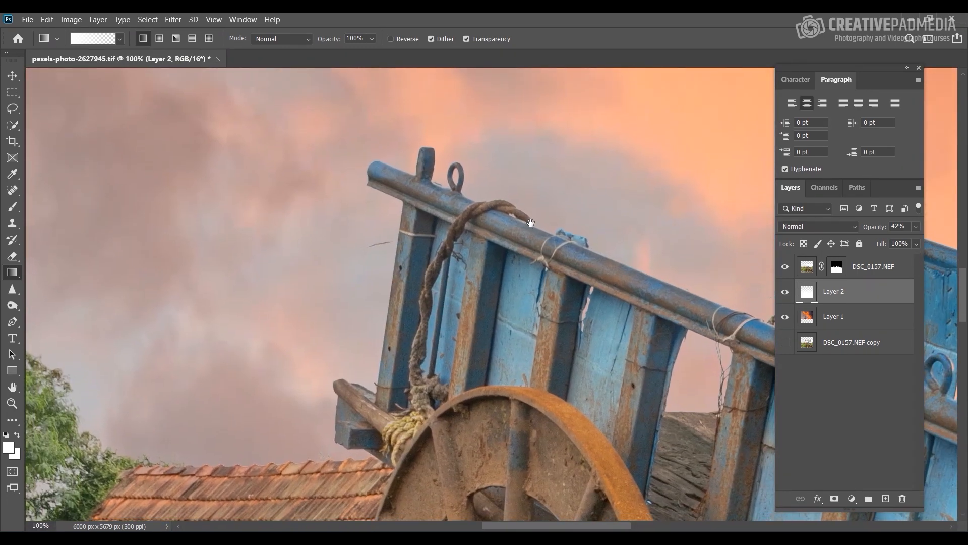
{"action": "left_click_drag", "start_coordinate": [249, 271], "coordinate": [518, 281]}
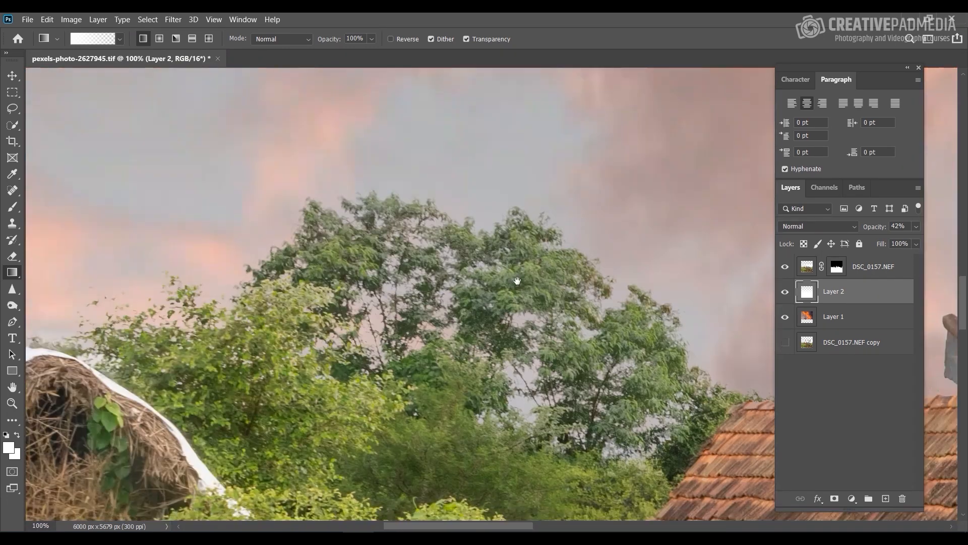
{"action": "left_click_drag", "start_coordinate": [350, 162], "coordinate": [358, 204]}
{"action": "left_click_drag", "start_coordinate": [690, 233], "coordinate": [202, 247]}
{"action": "left_click_drag", "start_coordinate": [696, 212], "coordinate": [202, 243]}
{"action": "left_click_drag", "start_coordinate": [631, 166], "coordinate": [156, 292]}
{"action": "left_click_drag", "start_coordinate": [568, 298], "coordinate": [254, 242]}
{"action": "left_click_drag", "start_coordinate": [365, 474], "coordinate": [460, 289]}
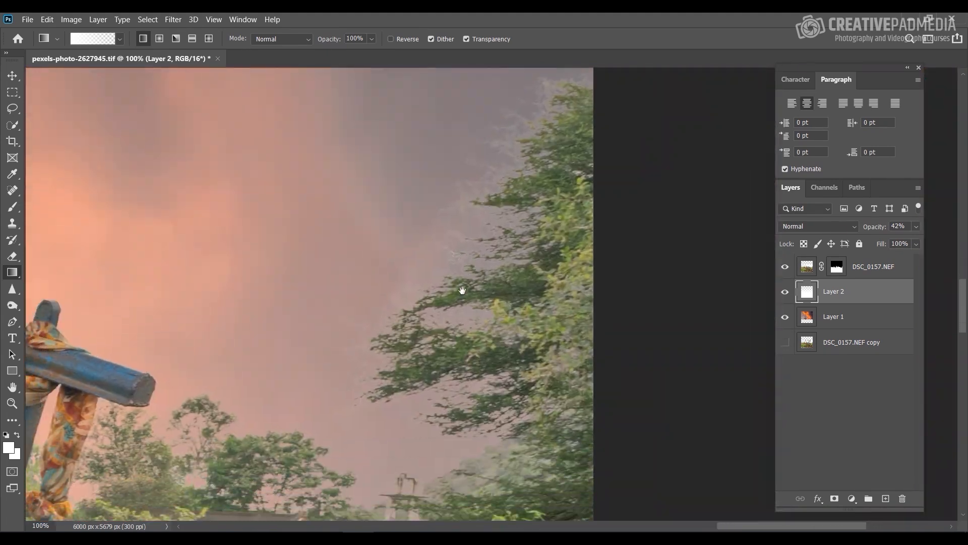
{"action": "mouse_move", "coordinate": [523, 276]}
{"action": "left_mouse_down"}
{"action": "mouse_move", "coordinate": [538, 264]}
{"action": "mouse_move", "coordinate": [526, 287]}
{"action": "left_mouse_up"}
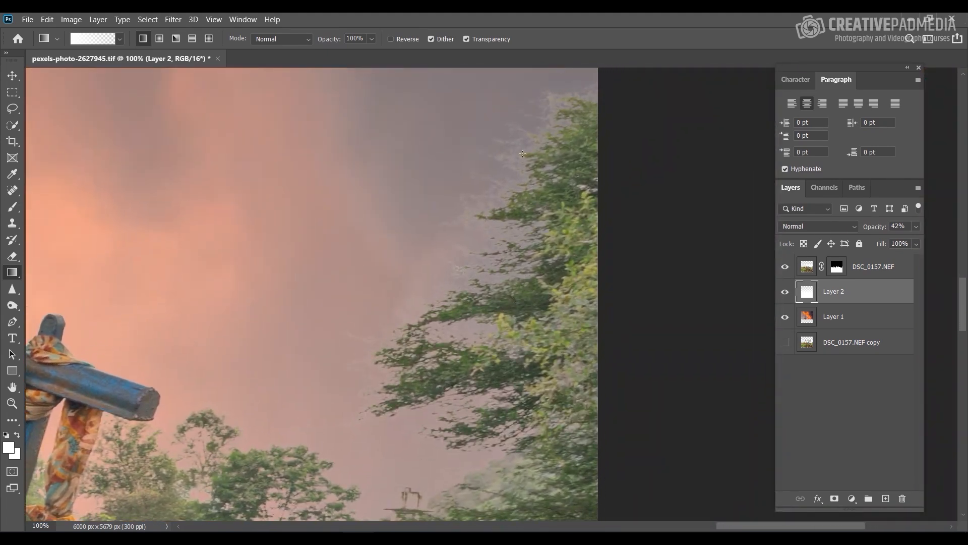
{"action": "key", "text": "ctrl+minus"}
{"action": "key", "text": "ctrl+minus"}
{"action": "key", "text": "ctrl+minus"}
{"action": "key", "text": "ctrl+minus"}
{"action": "key", "text": "ctrl+minus"}
{"action": "key", "text": "ctrl+minus"}
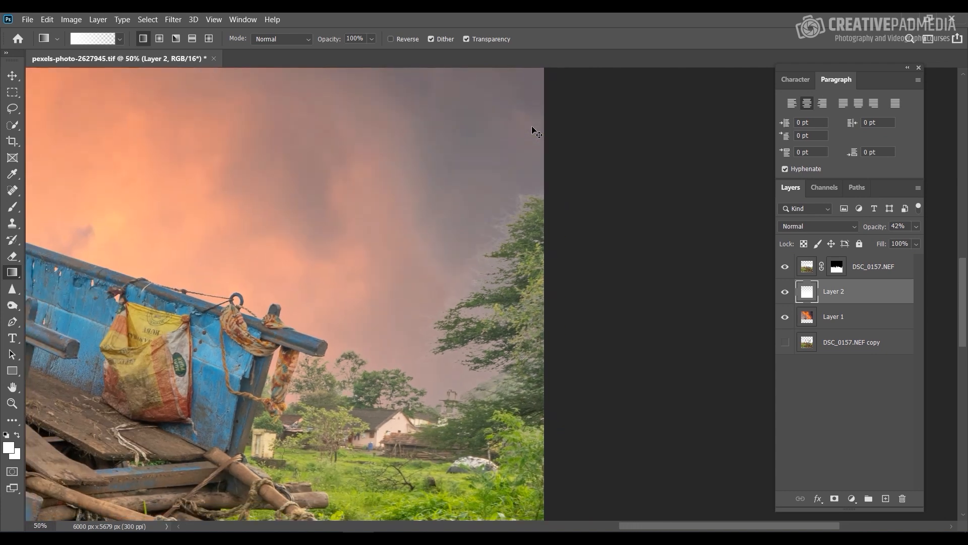
{"action": "key", "text": "ctrl+0"}
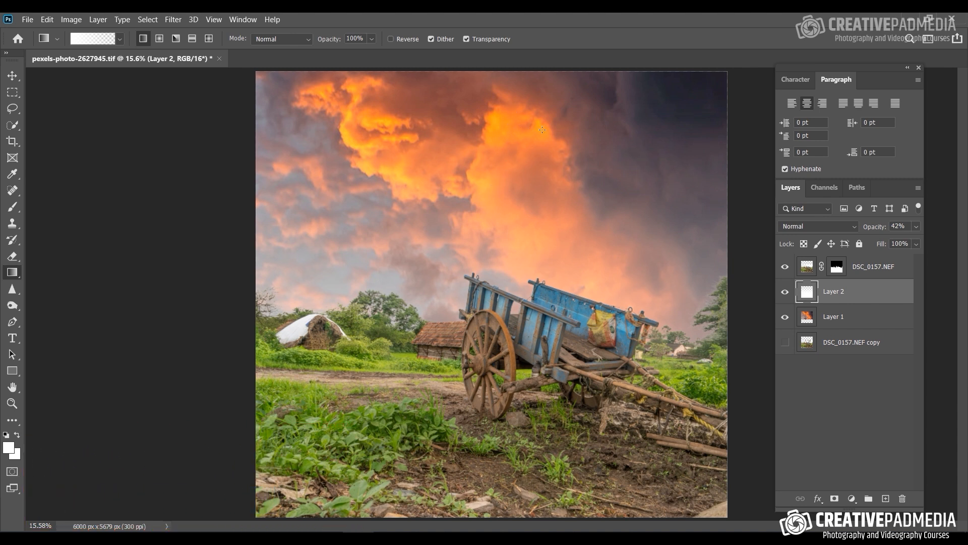
Step: Add a Color Balance adjustment above the DSC_0157.NEF layer with midtones Cyan-Red at +43 and Yellow-Blue at -69
{"action": "left_click", "coordinate": [856, 268]}
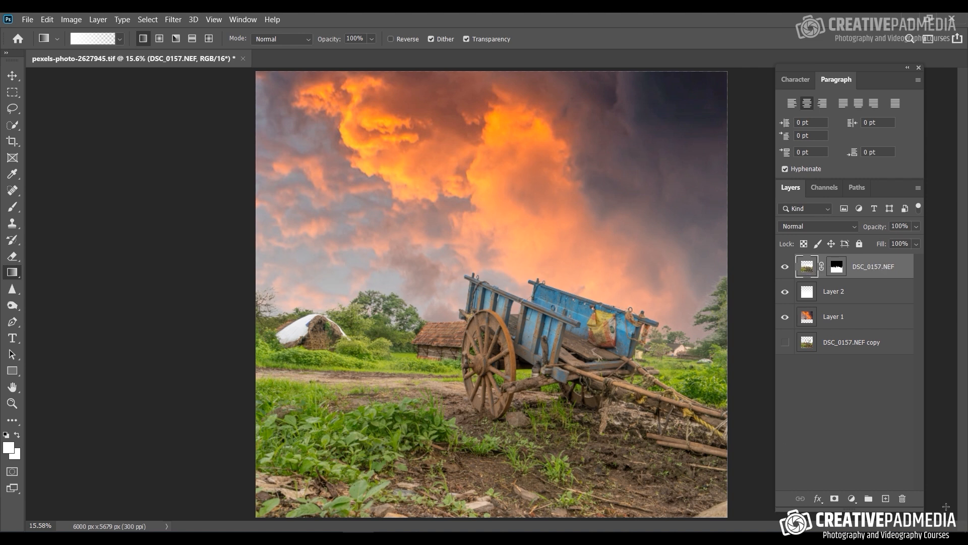
{"action": "left_click", "coordinate": [852, 499]}
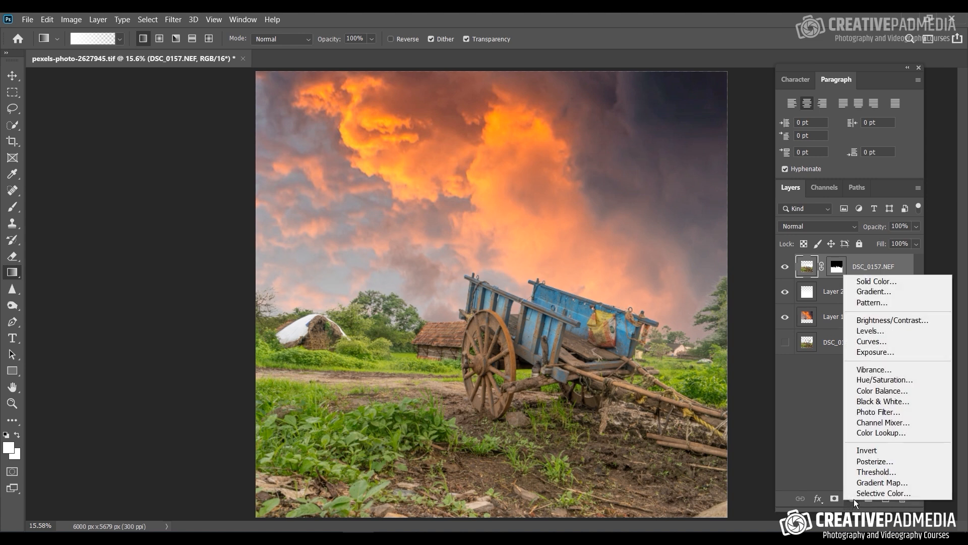
{"action": "left_click", "coordinate": [883, 391]}
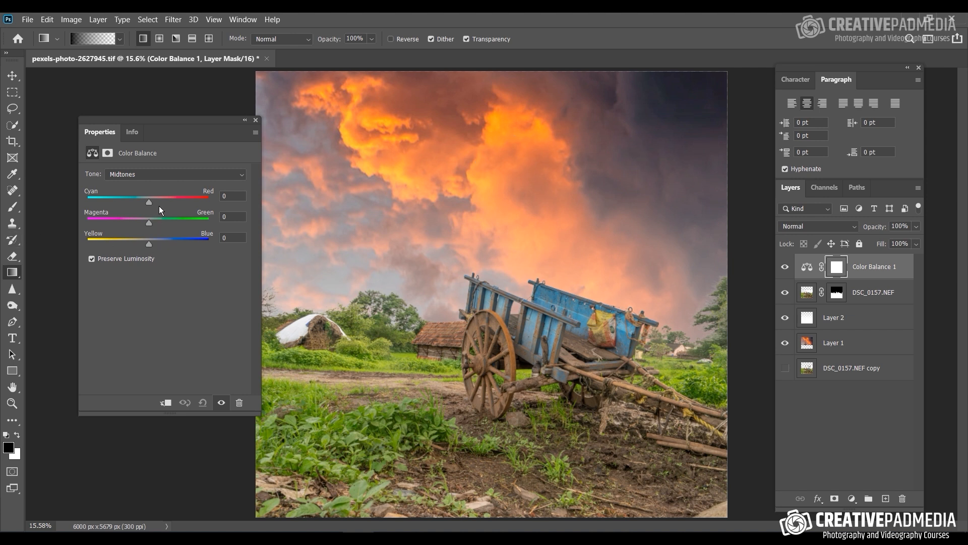
{"action": "left_click_drag", "start_coordinate": [150, 246], "coordinate": [119, 243]}
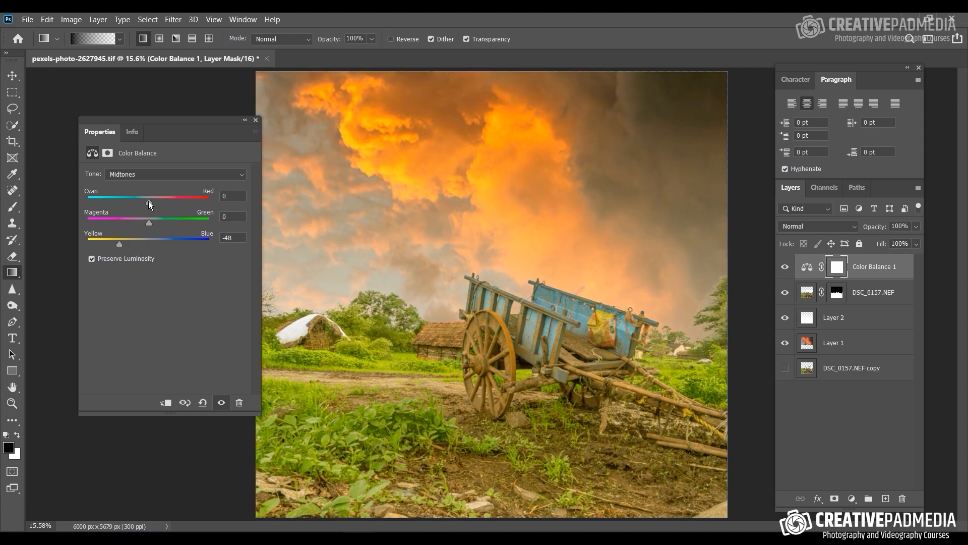
{"action": "left_click_drag", "start_coordinate": [148, 201], "coordinate": [175, 205]}
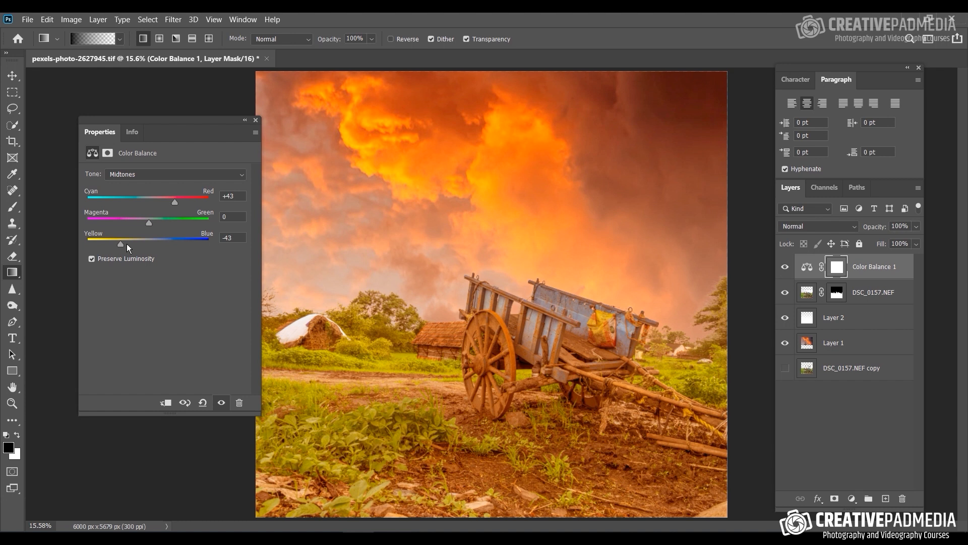
{"action": "left_click_drag", "start_coordinate": [127, 245], "coordinate": [106, 244]}
Step: Clip the Color Balance adjustment to the DSC_0157.NEF layer and set its midtones to Cyan-Red +21, Magenta-Green -6 and Yellow-Blue -35
{"action": "right_click", "coordinate": [878, 271]}
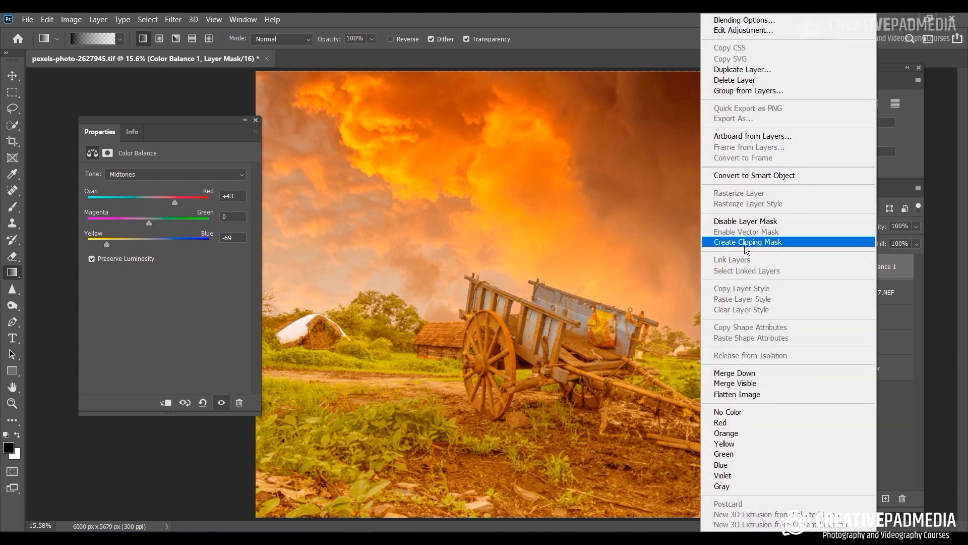
{"action": "left_click", "coordinate": [773, 243]}
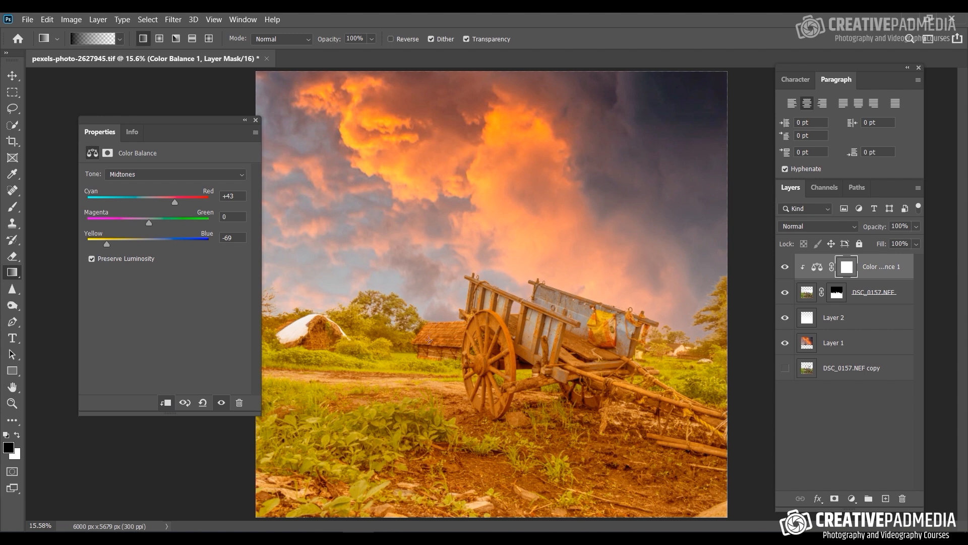
{"action": "left_click_drag", "start_coordinate": [107, 245], "coordinate": [193, 253]}
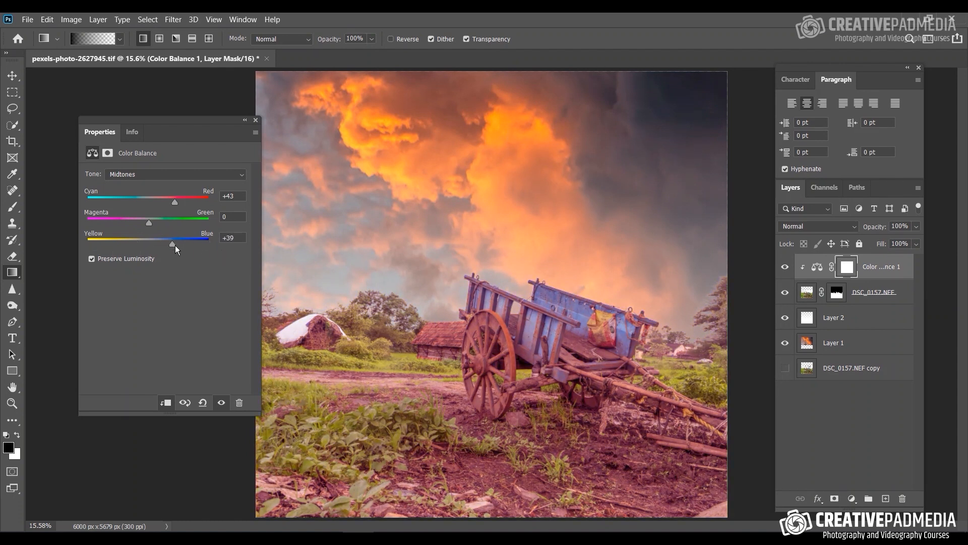
{"action": "left_click_drag", "start_coordinate": [174, 245], "coordinate": [149, 245]}
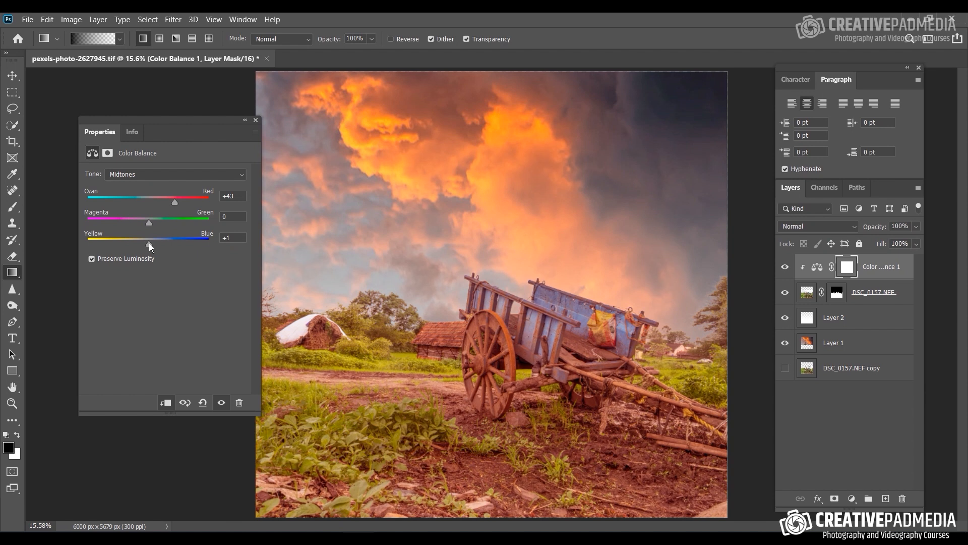
{"action": "left_click_drag", "start_coordinate": [159, 198], "coordinate": [152, 198]}
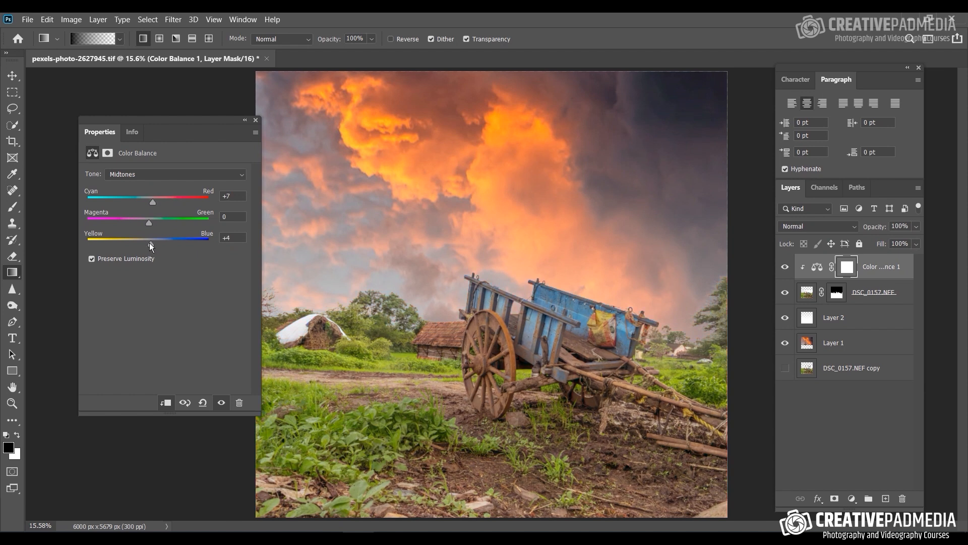
{"action": "left_click_drag", "start_coordinate": [151, 244], "coordinate": [131, 238]}
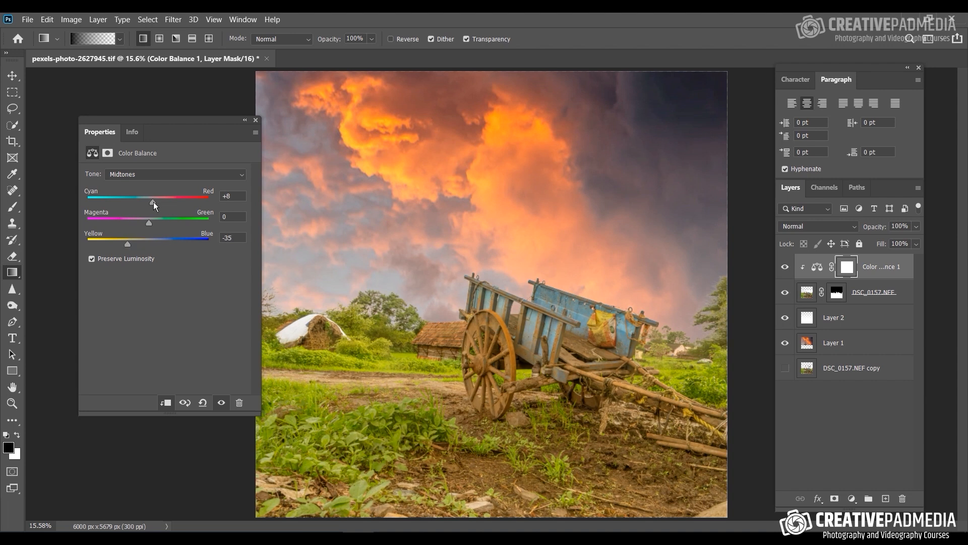
{"action": "left_click_drag", "start_coordinate": [161, 202], "coordinate": [161, 202]}
{"action": "left_click_drag", "start_coordinate": [149, 225], "coordinate": [147, 219]}
Step: Compare the foreground with and without the Color Balance adjustment, set the adjustment's opacity to 79% and close its properties
{"action": "left_click", "coordinate": [785, 293]}
{"action": "left_click", "coordinate": [785, 293]}
{"action": "left_click", "coordinate": [786, 268]}
{"action": "left_click", "coordinate": [788, 267]}
{"action": "left_click", "coordinate": [788, 268]}
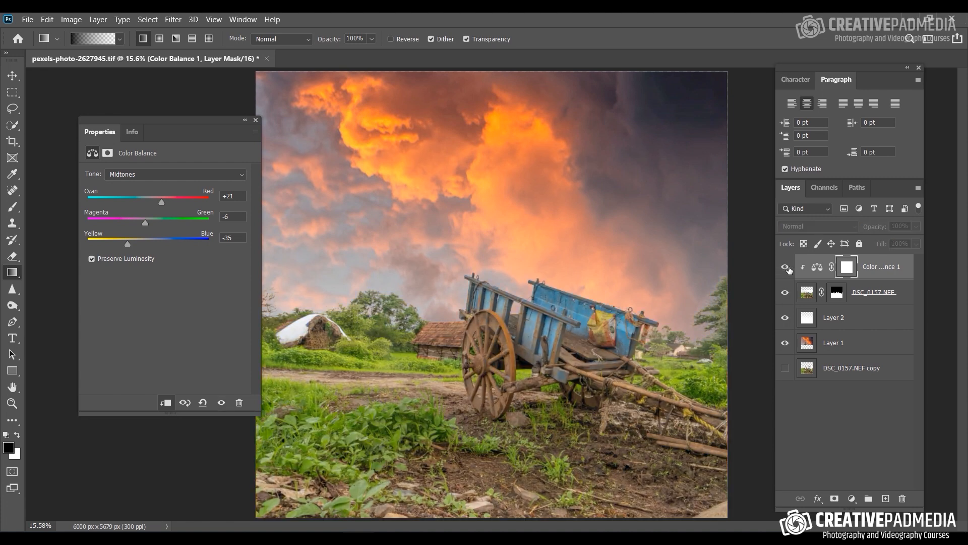
{"action": "left_click", "coordinate": [917, 227]}
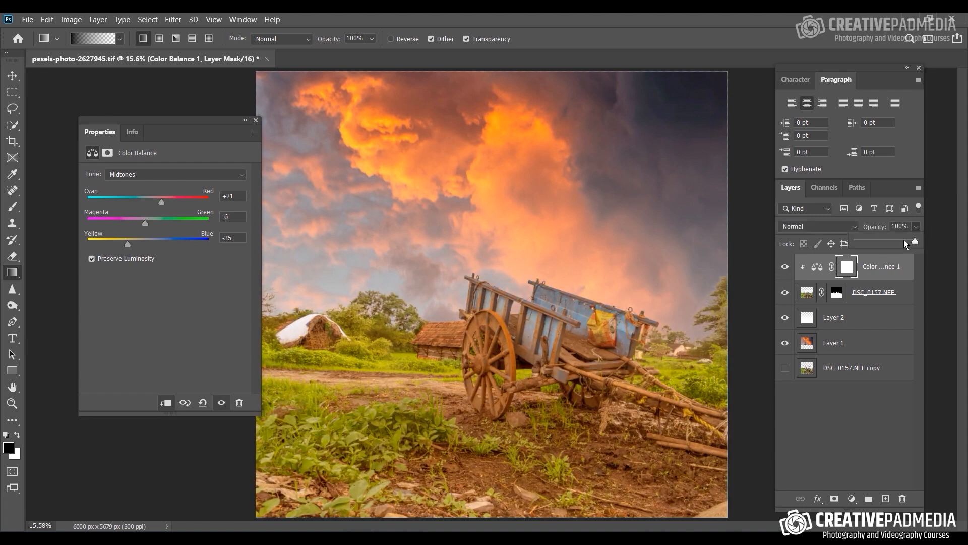
{"action": "left_click", "coordinate": [903, 242]}
{"action": "left_click", "coordinate": [257, 120]}
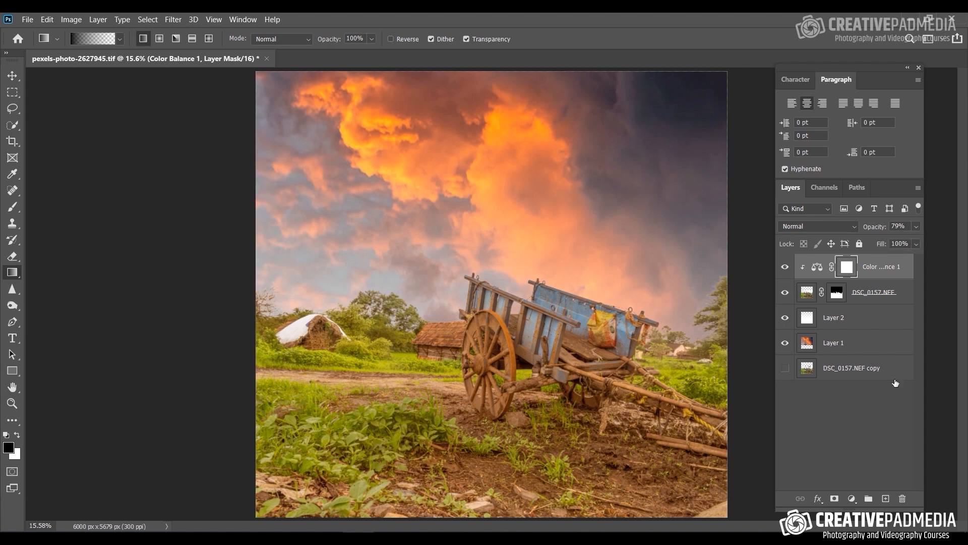
Step: Compare the composite with and without the colour balance, and examine the branch edges of the tree at the photo's right border at 100%
{"action": "left_click", "coordinate": [782, 268]}
{"action": "left_click", "coordinate": [783, 267]}
{"action": "key", "text": "ctrl+plus"}
{"action": "key", "text": "ctrl+plus"}
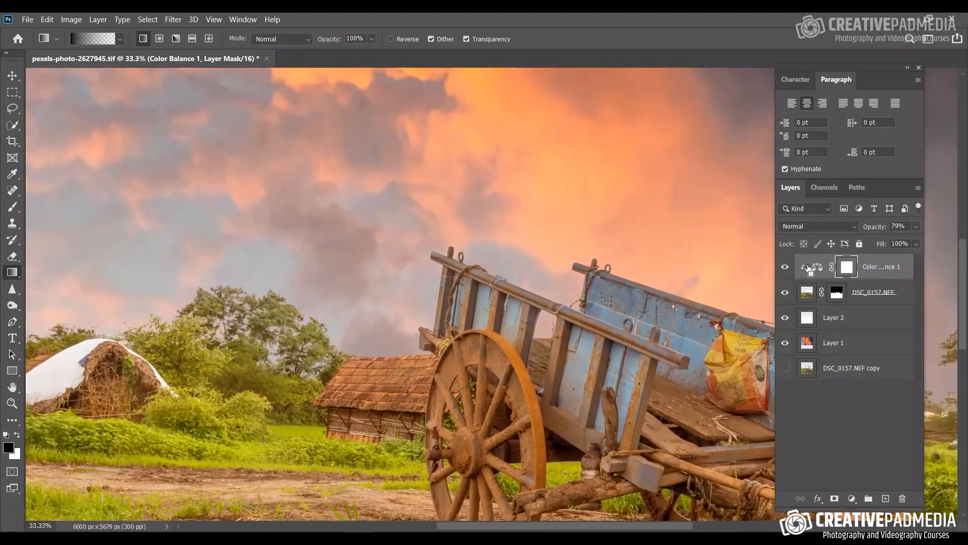
{"action": "key", "text": "ctrl+plus"}
{"action": "left_click_drag", "start_coordinate": [589, 313], "coordinate": [281, 249]}
{"action": "left_click_drag", "start_coordinate": [222, 196], "coordinate": [335, 262]}
{"action": "key", "text": "ctrl+plus"}
{"action": "key", "text": "ctrl+plus"}
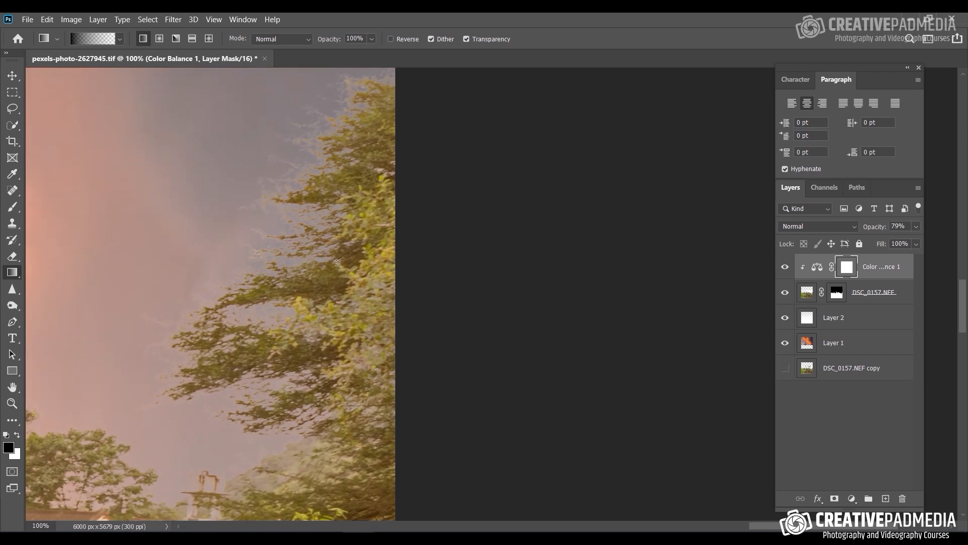
{"action": "left_click_drag", "start_coordinate": [261, 283], "coordinate": [339, 339]}
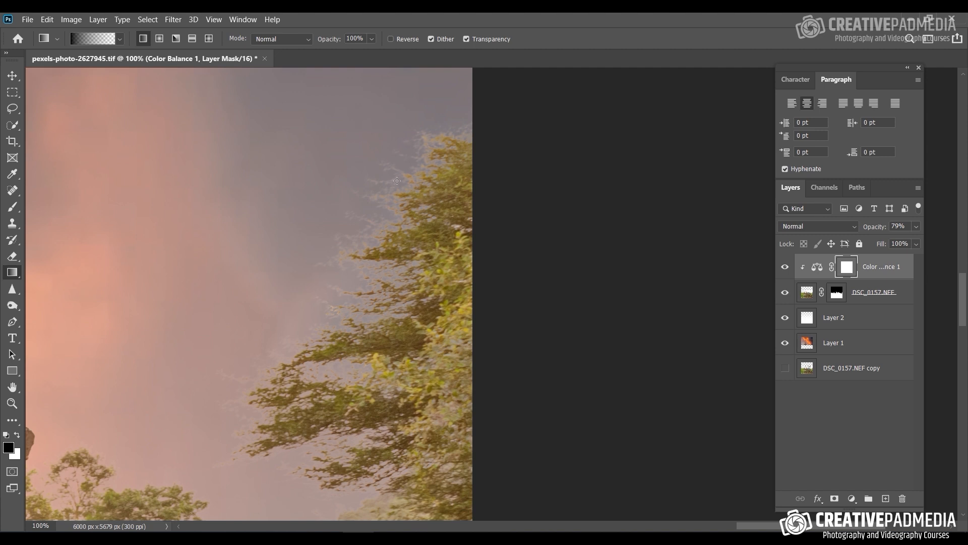
{"action": "key", "text": "ctrl+0"}
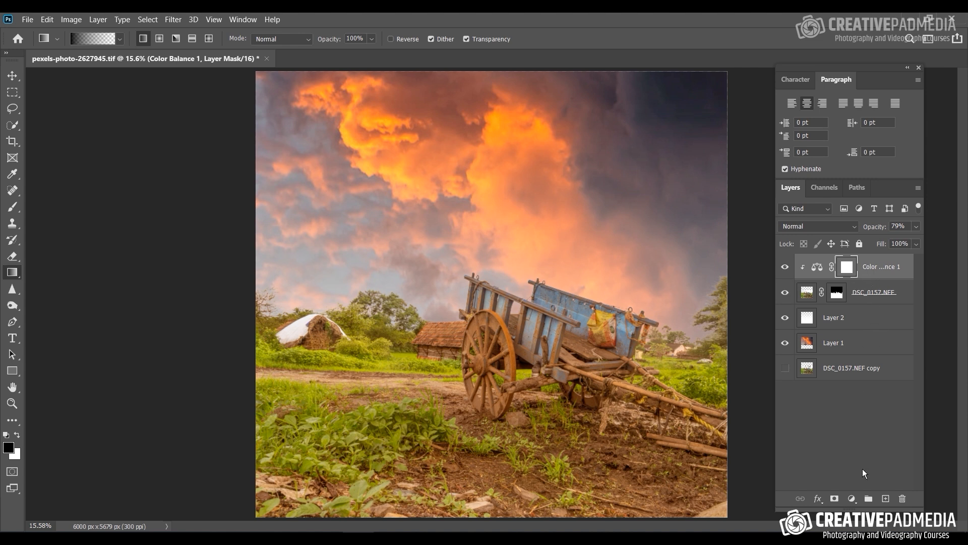
Step: Add a new empty layer above the Color Balance adjustment and make white the foreground colour for a white-to-transparent gradient
{"action": "left_click", "coordinate": [886, 499]}
{"action": "key", "text": "x"}
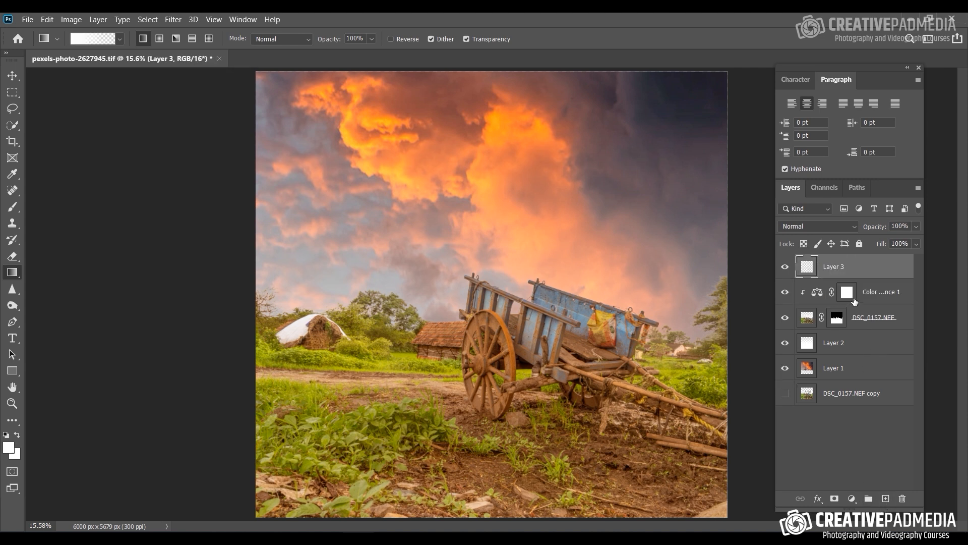
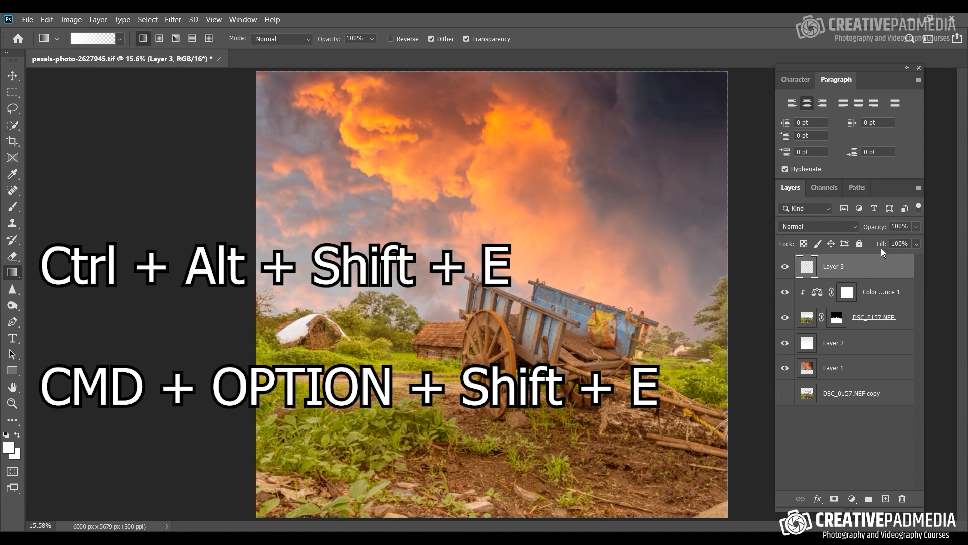
Step: Merge a stamped copy of all visible layers into the empty top layer
{"action": "key", "text": "ctrl+alt+shift+e"}
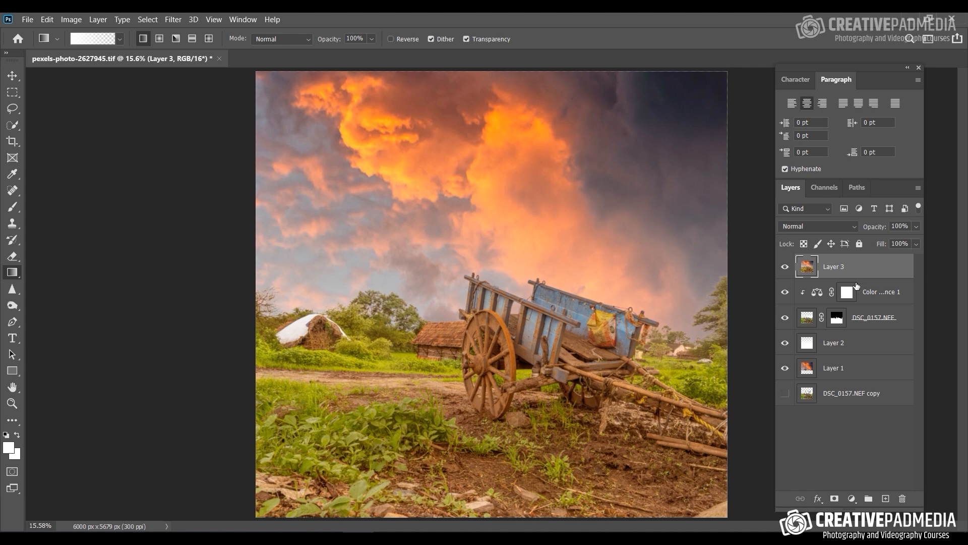
{"action": "key", "text": "ctrl+plus"}
{"action": "key", "text": "ctrl+plus"}
{"action": "key", "text": "ctrl+plus"}
{"action": "key", "text": "ctrl+plus"}
{"action": "key", "text": "ctrl+plus"}
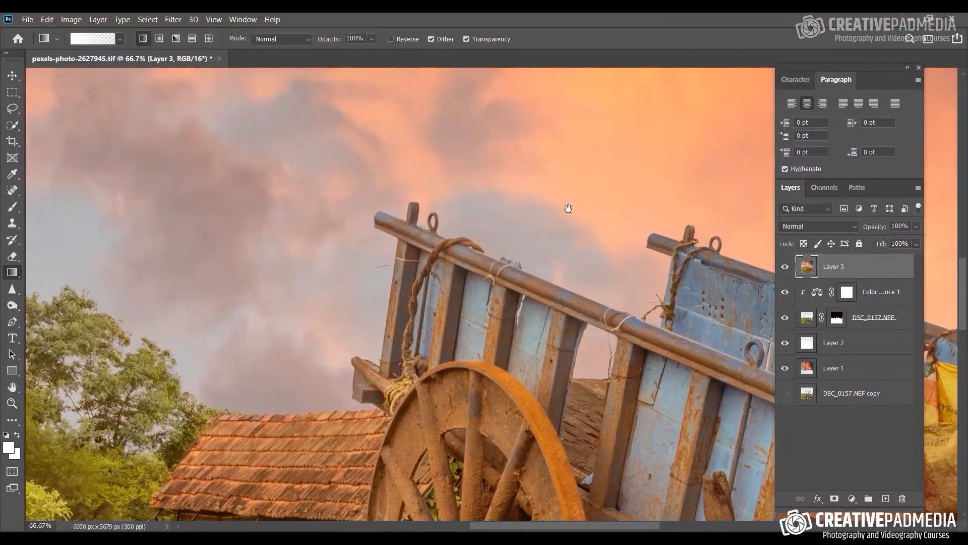
{"action": "left_click_drag", "start_coordinate": [569, 208], "coordinate": [136, 171]}
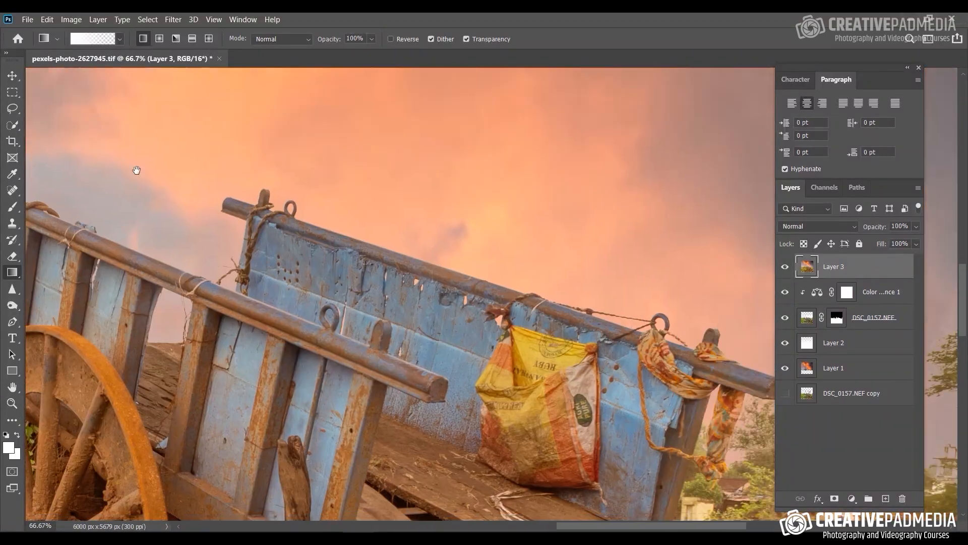
{"action": "left_click_drag", "start_coordinate": [492, 205], "coordinate": [570, 219]}
{"action": "left_click_drag", "start_coordinate": [462, 207], "coordinate": [466, 236]}
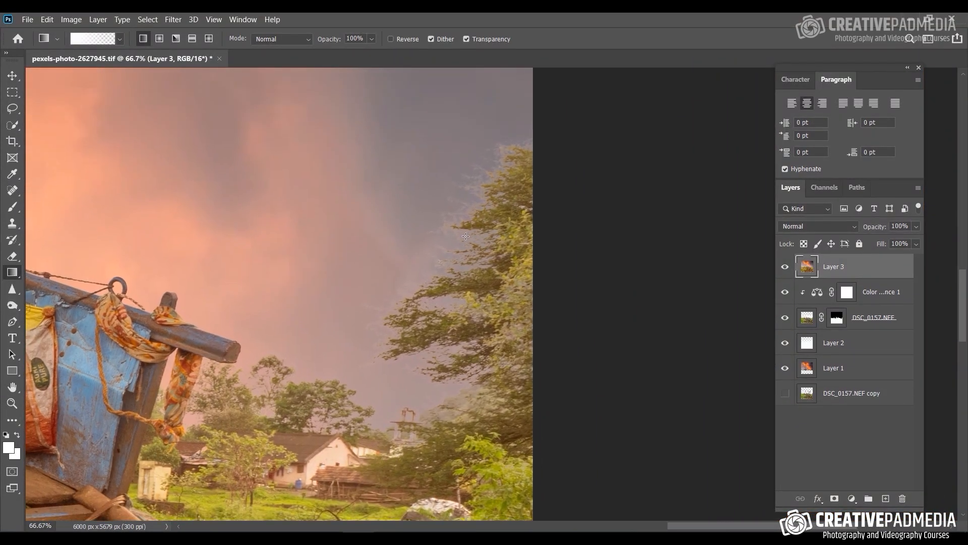
Step: Choose the Clone Stamp tool and set it to Normal mode with 100% opacity and 100% flow
{"action": "left_click", "coordinate": [13, 224]}
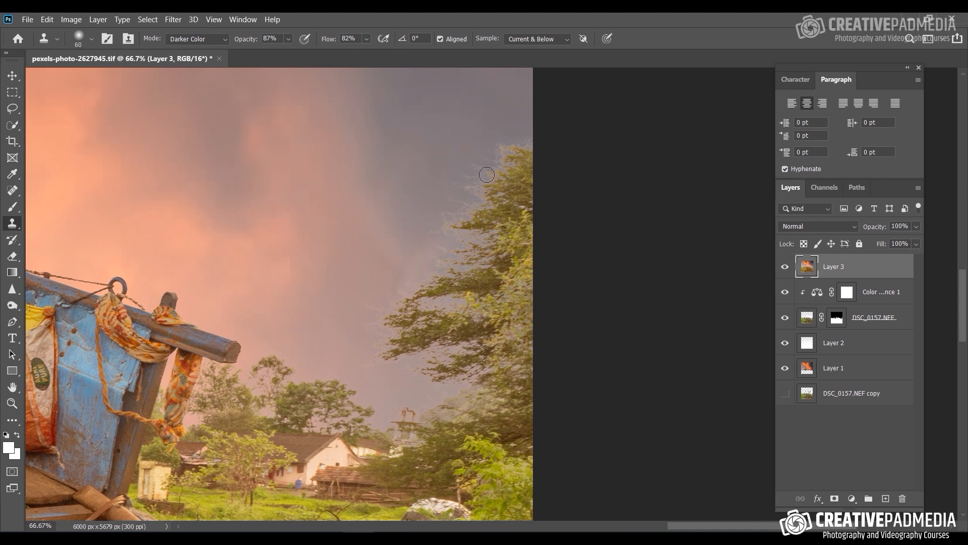
{"action": "left_click", "coordinate": [210, 41]}
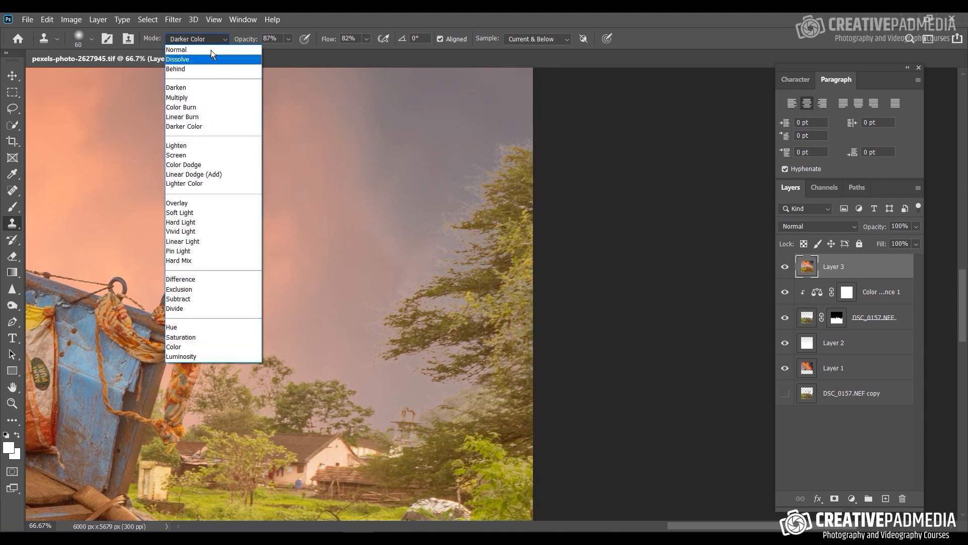
{"action": "left_click", "coordinate": [212, 50]}
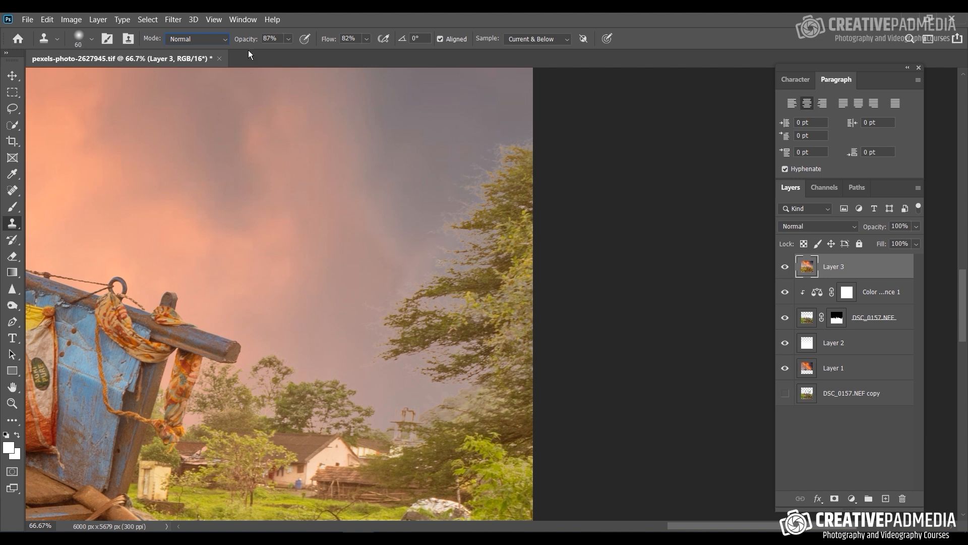
{"action": "left_click", "coordinate": [289, 39]}
{"action": "left_click", "coordinate": [367, 39]}
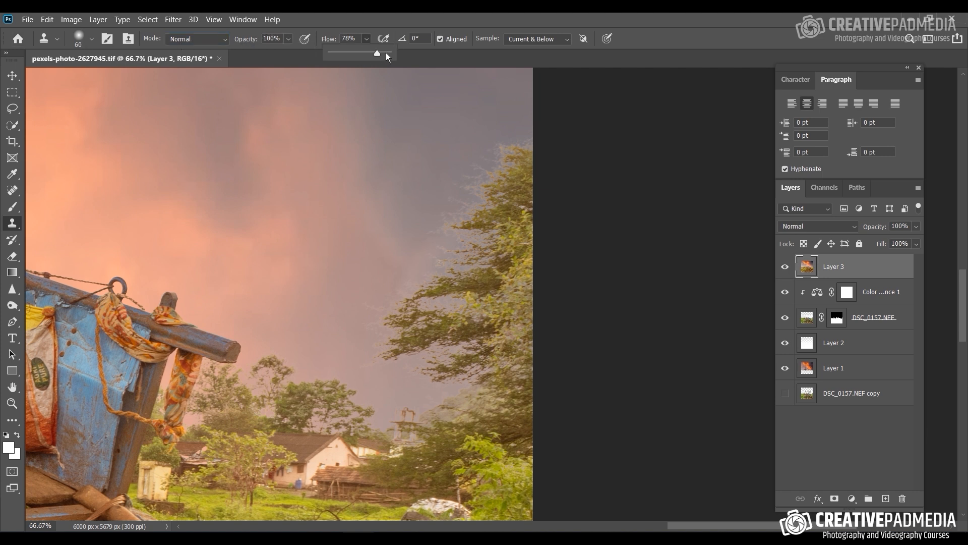
{"action": "left_click_drag", "start_coordinate": [386, 53], "coordinate": [391, 52]}
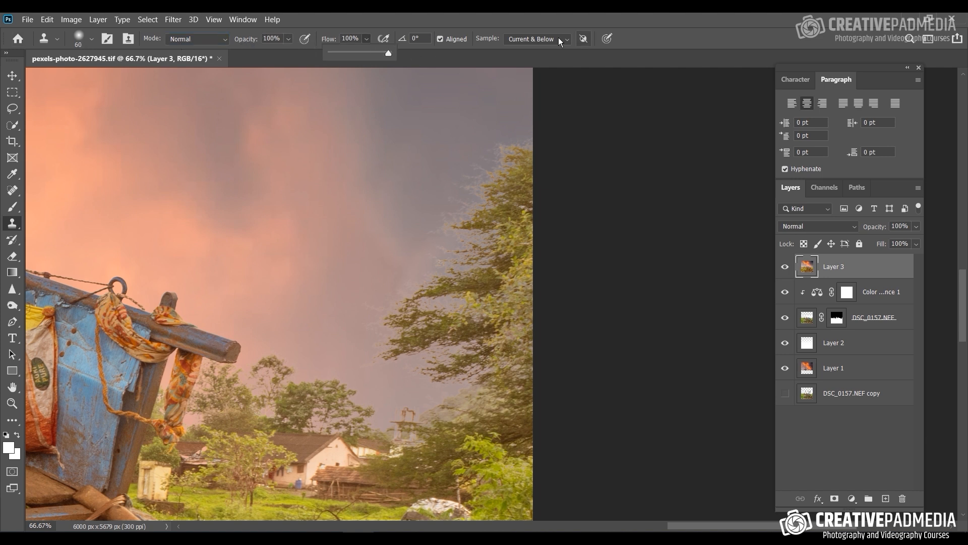
{"action": "left_click", "coordinate": [674, 46]}
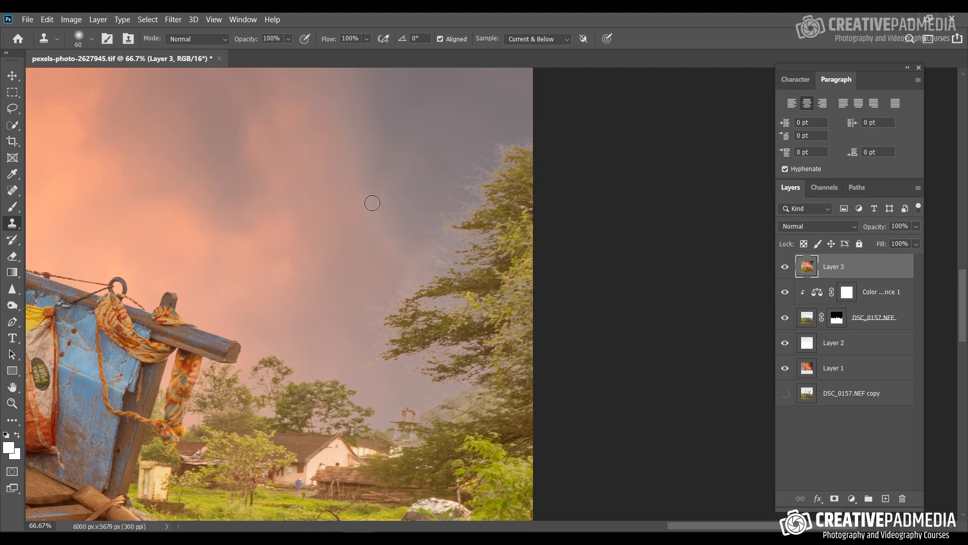
Step: Try to clone nearby sky over the top of the small tree beside the cart's beam, and undo the stroke
{"action": "scroll", "coordinate": [378, 208], "scroll_direction": "up", "scroll_amount": 2}
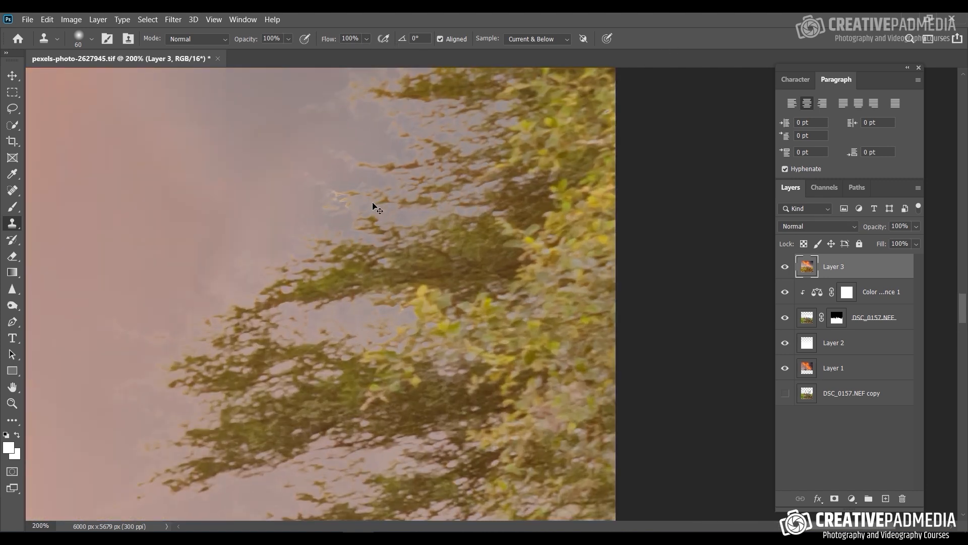
{"action": "left_click_drag", "start_coordinate": [211, 301], "coordinate": [626, 180]}
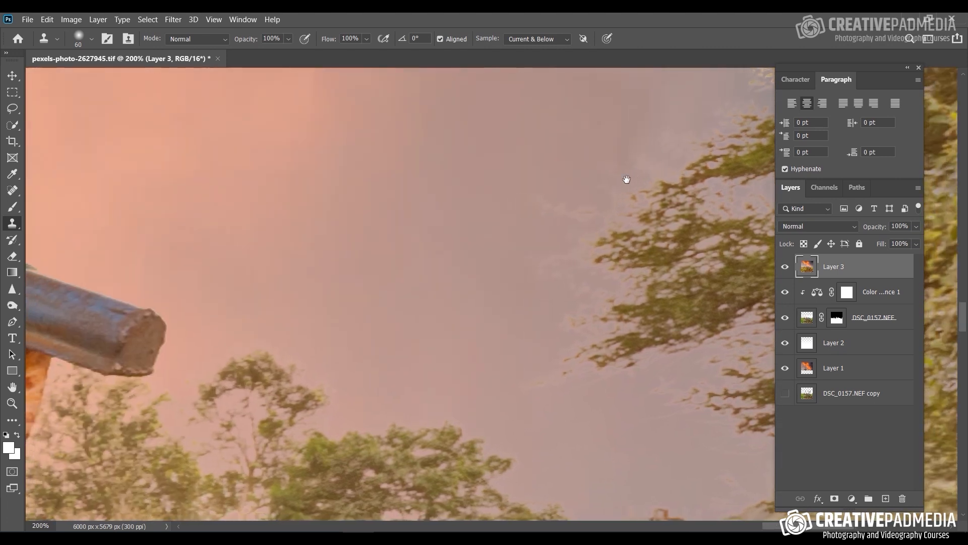
{"action": "left_click_drag", "start_coordinate": [466, 295], "coordinate": [474, 291]}
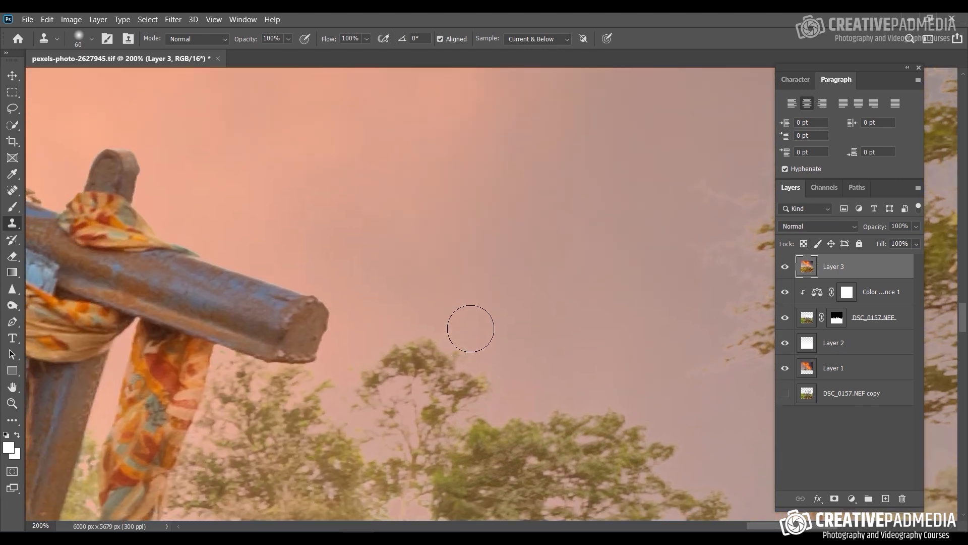
{"action": "left_click", "coordinate": [472, 277], "text": "alt"}
{"action": "mouse_move", "coordinate": [432, 357]}
{"action": "left_mouse_down"}
{"action": "mouse_move", "coordinate": [427, 371]}
{"action": "mouse_move", "coordinate": [409, 359]}
{"action": "left_mouse_up"}
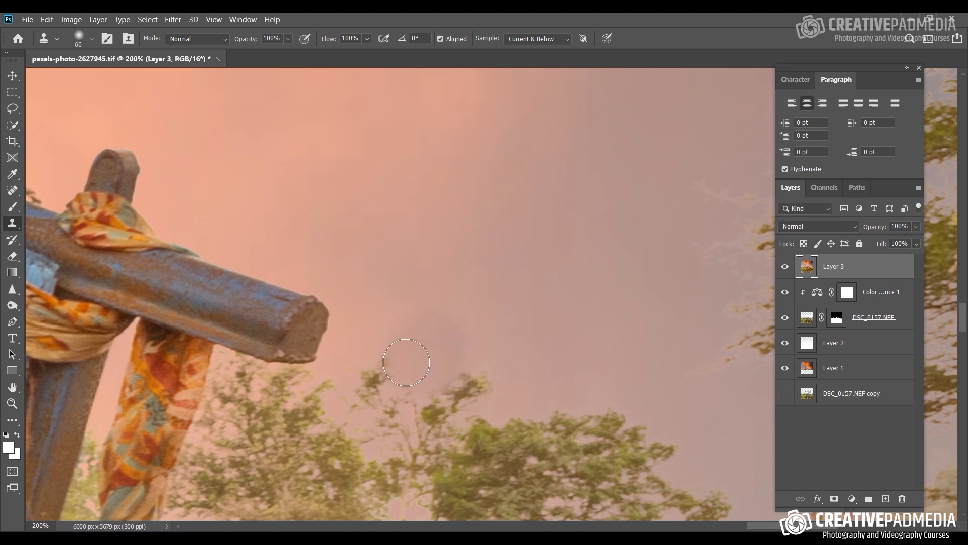
{"action": "key", "text": "ctrl+z"}
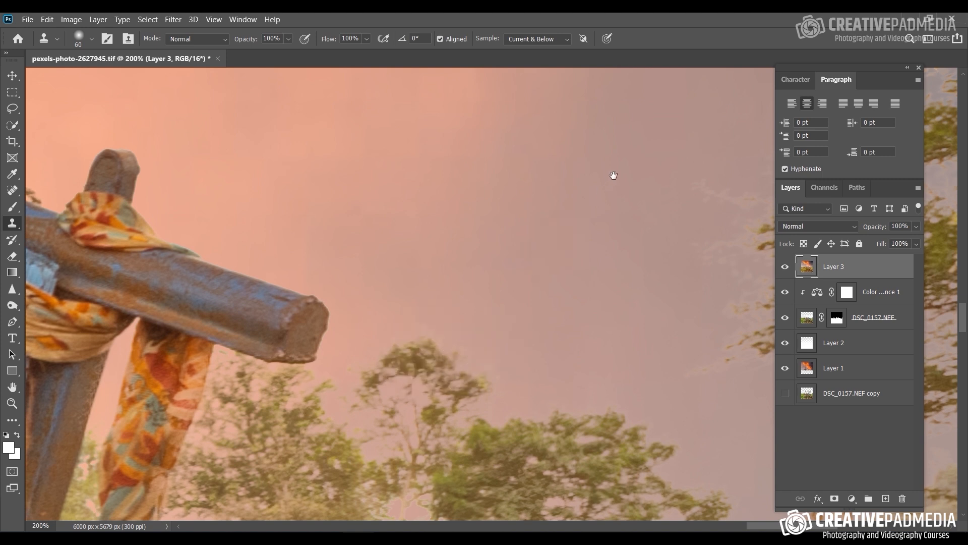
Step: Set the Clone Stamp to 67% opacity, 59% flow and a 40 px brush for the tree at the photo's right border
{"action": "left_click_drag", "start_coordinate": [611, 173], "coordinate": [428, 342]}
{"action": "left_click_drag", "start_coordinate": [560, 177], "coordinate": [448, 274]}
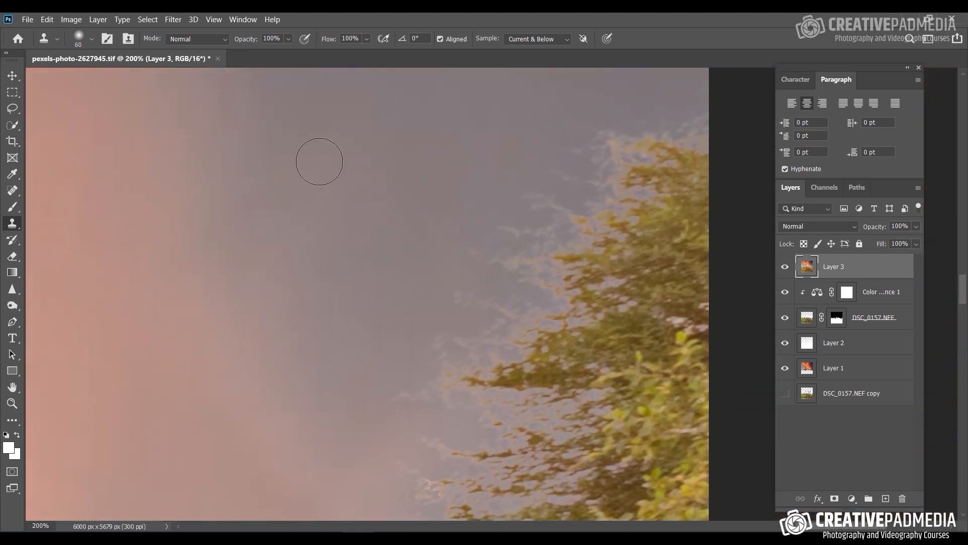
{"action": "left_click", "coordinate": [367, 38]}
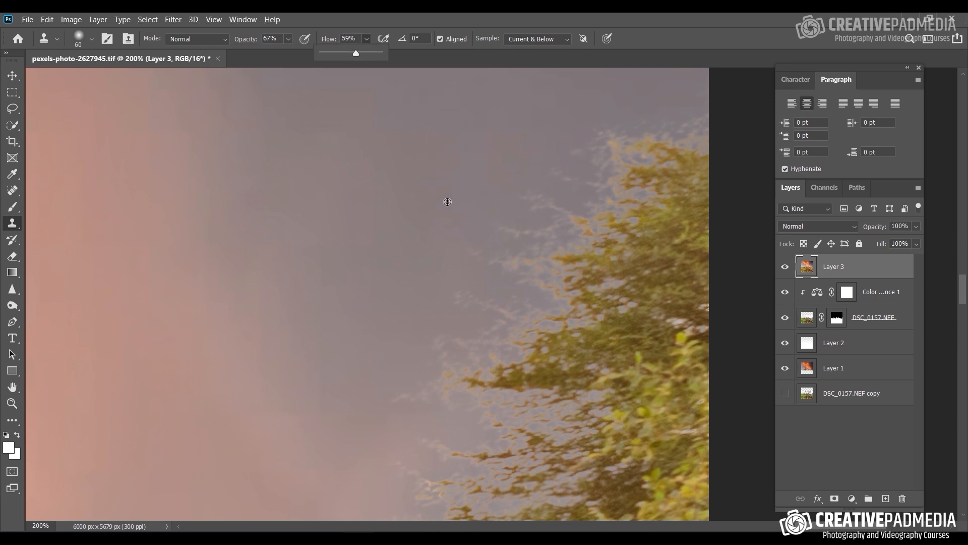
{"action": "left_click", "coordinate": [434, 201], "text": "alt"}
{"action": "mouse_move", "coordinate": [534, 199]}
{"action": "left_mouse_down"}
{"action": "mouse_move", "coordinate": [528, 249]}
{"action": "mouse_move", "coordinate": [562, 246]}
{"action": "mouse_move", "coordinate": [578, 216]}
{"action": "mouse_move", "coordinate": [509, 301]}
{"action": "mouse_move", "coordinate": [529, 206]}
{"action": "mouse_move", "coordinate": [555, 238]}
{"action": "mouse_move", "coordinate": [540, 191]}
{"action": "left_mouse_up"}
{"action": "key", "text": "bracketleft"}
{"action": "key", "text": "bracketleft"}
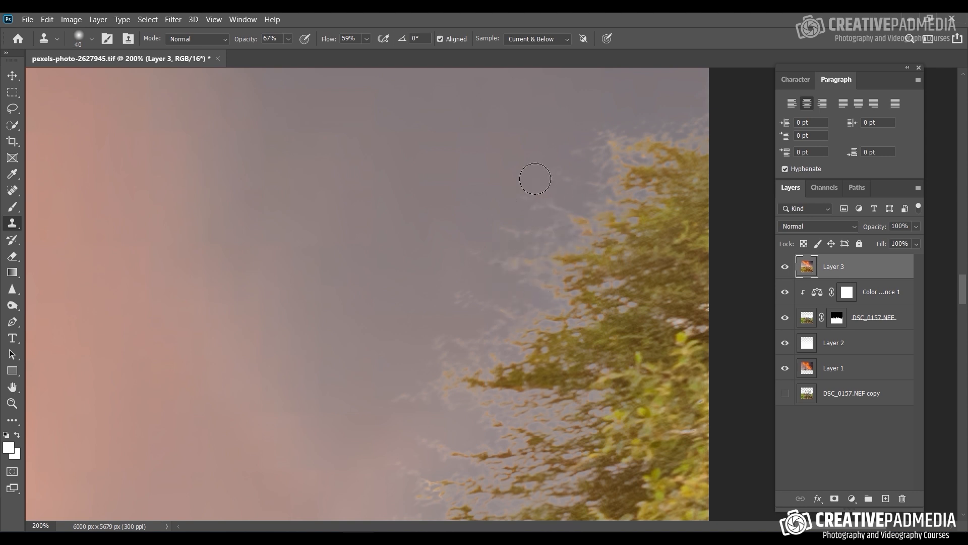
Step: Try to clone the sky above the right-border tree over its upper fringe in Normal mode, and undo it
{"action": "left_click", "coordinate": [602, 102], "text": "alt"}
{"action": "mouse_move", "coordinate": [634, 143]}
{"action": "left_mouse_down"}
{"action": "mouse_move", "coordinate": [641, 131]}
{"action": "mouse_move", "coordinate": [659, 150]}
{"action": "left_mouse_up"}
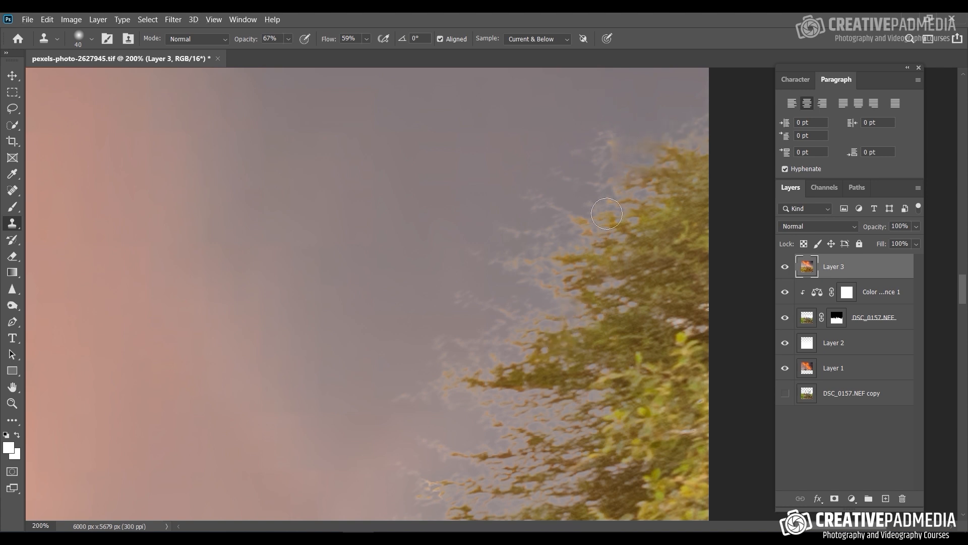
{"action": "left_click_drag", "start_coordinate": [667, 149], "coordinate": [646, 158]}
{"action": "key", "text": "ctrl+z"}
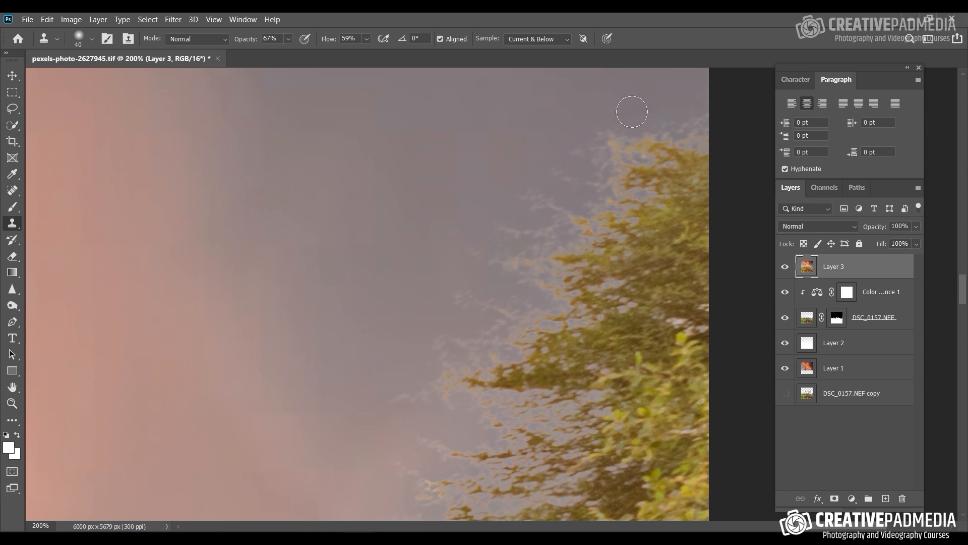
Step: Set the Clone Stamp to Darker Color with 84% opacity and 73% flow, and brush sky sampled beside the tree over its upper edge
{"action": "left_click_drag", "start_coordinate": [553, 220], "coordinate": [560, 171]}
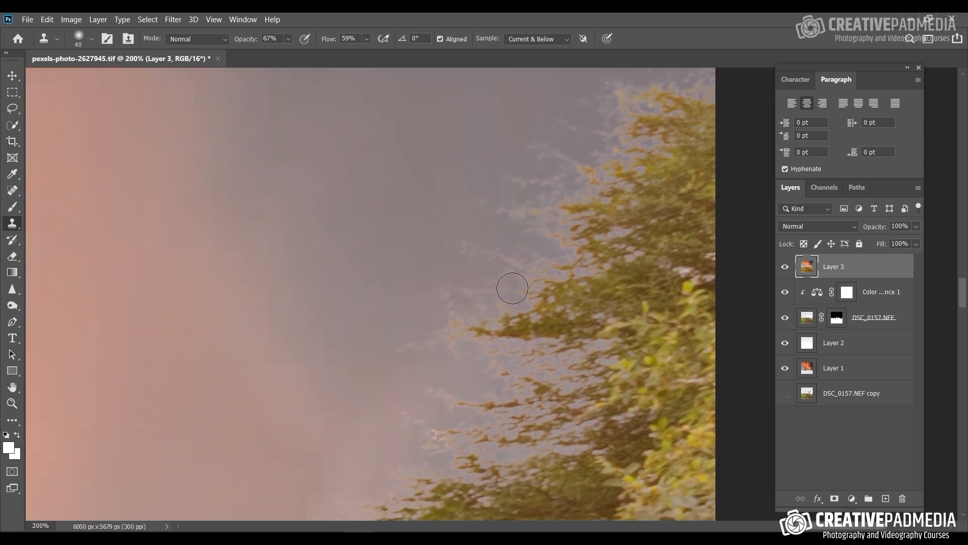
{"action": "left_click_drag", "start_coordinate": [471, 167], "coordinate": [409, 205]}
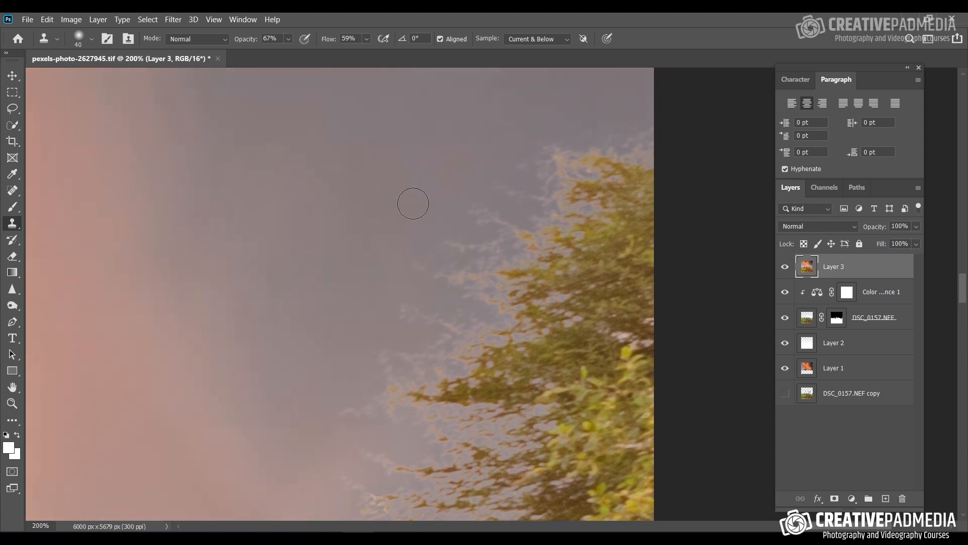
{"action": "left_click", "coordinate": [287, 40]}
{"action": "left_click", "coordinate": [307, 53]}
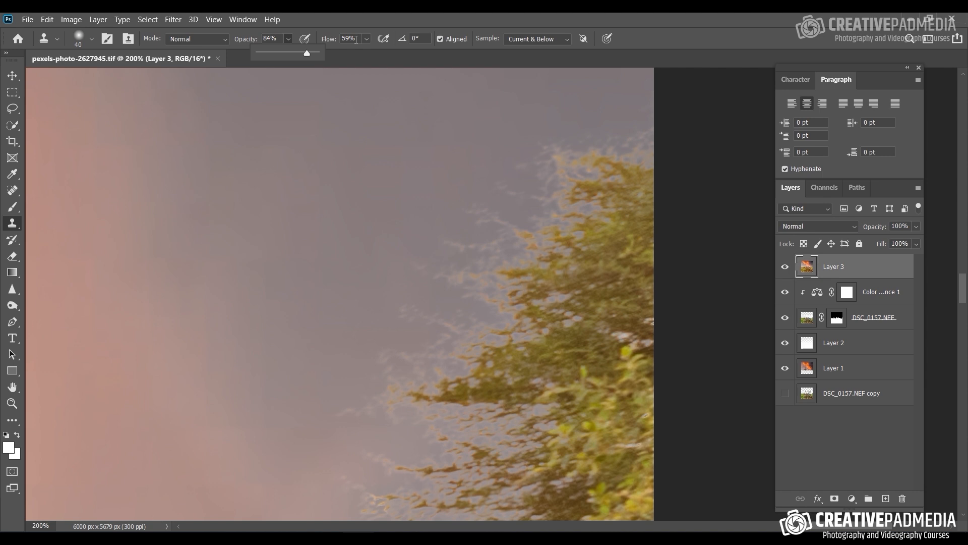
{"action": "left_click", "coordinate": [367, 41]}
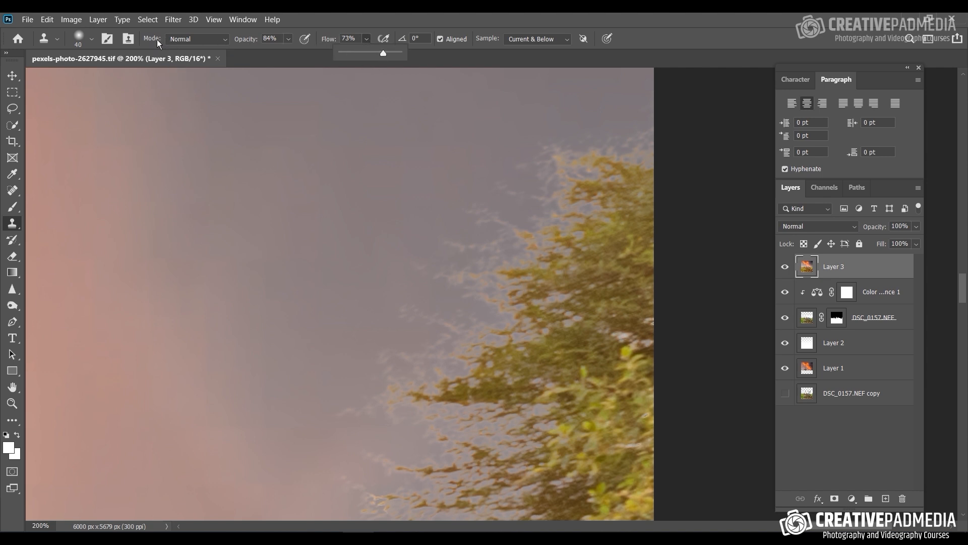
{"action": "left_click", "coordinate": [189, 39]}
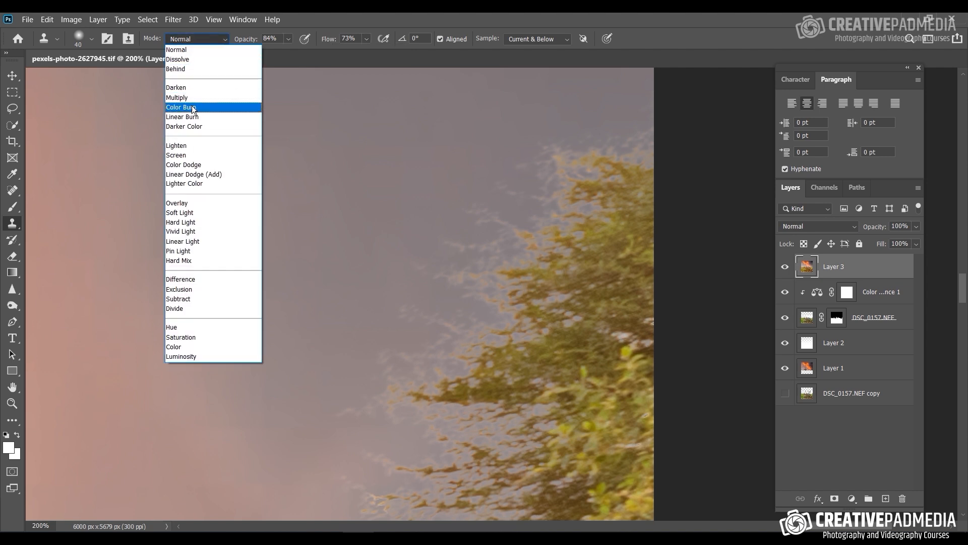
{"action": "left_click", "coordinate": [200, 126]}
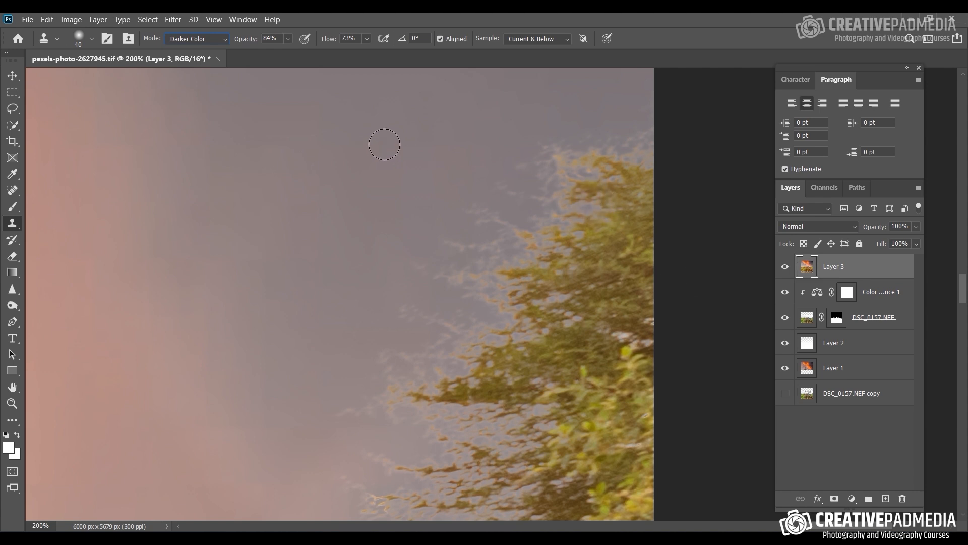
{"action": "left_click", "coordinate": [436, 156], "text": "alt"}
{"action": "mouse_move", "coordinate": [523, 160]}
{"action": "left_mouse_down"}
{"action": "mouse_move", "coordinate": [651, 168]}
{"action": "mouse_move", "coordinate": [540, 163]}
{"action": "mouse_move", "coordinate": [625, 167]}
{"action": "mouse_move", "coordinate": [553, 168]}
{"action": "mouse_move", "coordinate": [628, 173]}
{"action": "mouse_move", "coordinate": [609, 169]}
{"action": "left_mouse_up"}
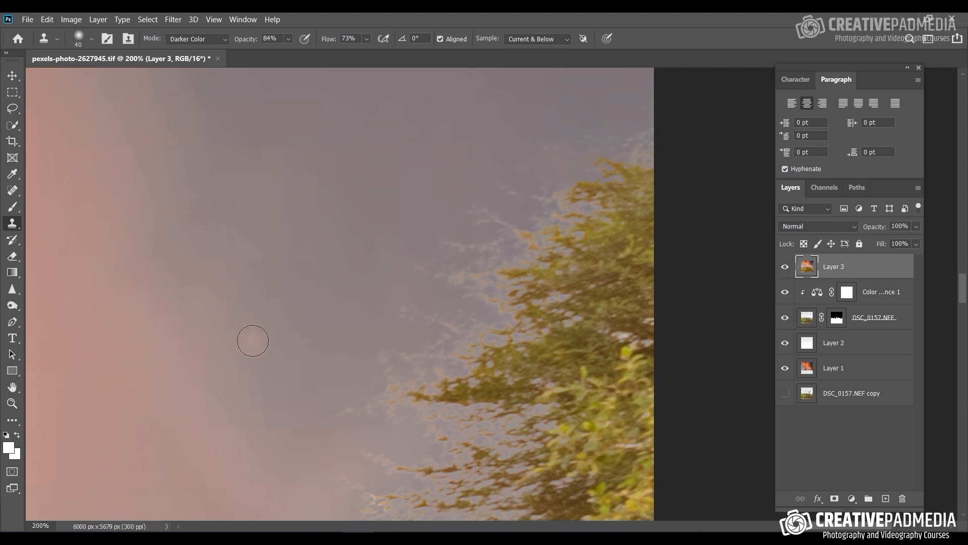
Step: Try cloning the sky over the tree's crown in Normal mode, undo the strokes and return the Clone Stamp to Darker Color
{"action": "left_click", "coordinate": [213, 41]}
{"action": "left_click", "coordinate": [213, 51]}
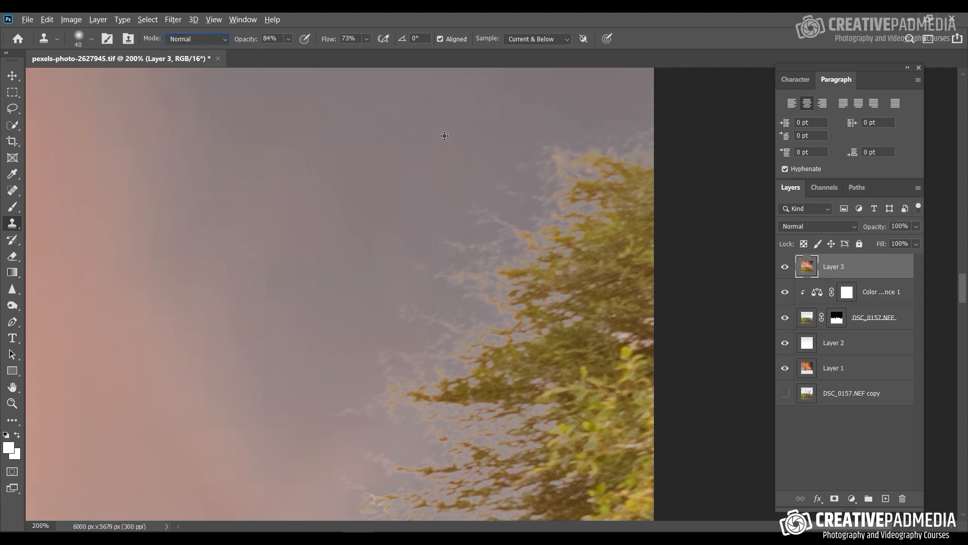
{"action": "left_click_drag", "start_coordinate": [553, 162], "coordinate": [681, 180]}
{"action": "left_click_drag", "start_coordinate": [613, 171], "coordinate": [588, 157]}
{"action": "mouse_move", "coordinate": [606, 234]}
{"action": "left_mouse_down"}
{"action": "mouse_move", "coordinate": [623, 220]}
{"action": "mouse_move", "coordinate": [602, 240]}
{"action": "left_mouse_up"}
{"action": "key", "text": "ctrl+z"}
{"action": "key", "text": "ctrl+z"}
{"action": "key", "text": "ctrl+z"}
{"action": "left_click", "coordinate": [210, 40]}
{"action": "left_click", "coordinate": [204, 126]}
Step: Test Darker Color cloning with short strokes over the tree's top fringe and leaves, undoing the first stroke
{"action": "mouse_move", "coordinate": [572, 161]}
{"action": "left_mouse_down"}
{"action": "mouse_move", "coordinate": [614, 164]}
{"action": "mouse_move", "coordinate": [610, 171]}
{"action": "mouse_move", "coordinate": [595, 165]}
{"action": "mouse_move", "coordinate": [610, 154]}
{"action": "mouse_move", "coordinate": [627, 166]}
{"action": "mouse_move", "coordinate": [602, 164]}
{"action": "mouse_move", "coordinate": [603, 137]}
{"action": "mouse_move", "coordinate": [578, 162]}
{"action": "left_mouse_up"}
{"action": "key", "text": "ctrl+z"}
{"action": "mouse_move", "coordinate": [626, 168]}
{"action": "left_mouse_down"}
{"action": "mouse_move", "coordinate": [649, 168]}
{"action": "mouse_move", "coordinate": [632, 171]}
{"action": "left_mouse_up"}
{"action": "left_click_drag", "start_coordinate": [624, 161], "coordinate": [611, 169]}
Step: Clone the darker sky over the pale fringe at the very top of the right-border tree
{"action": "key", "text": "ctrl+plus"}
{"action": "key", "text": "ctrl+plus"}
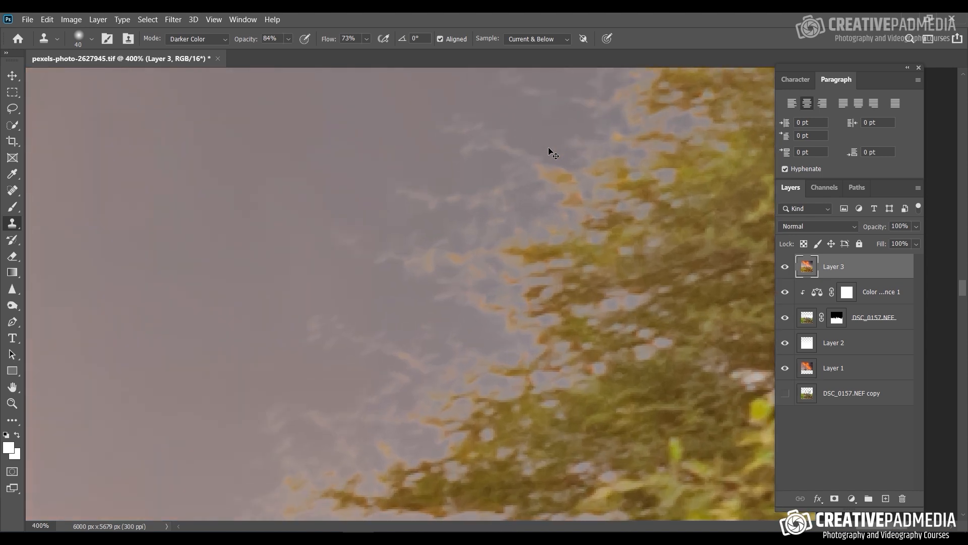
{"action": "key", "text": "ctrl+minus"}
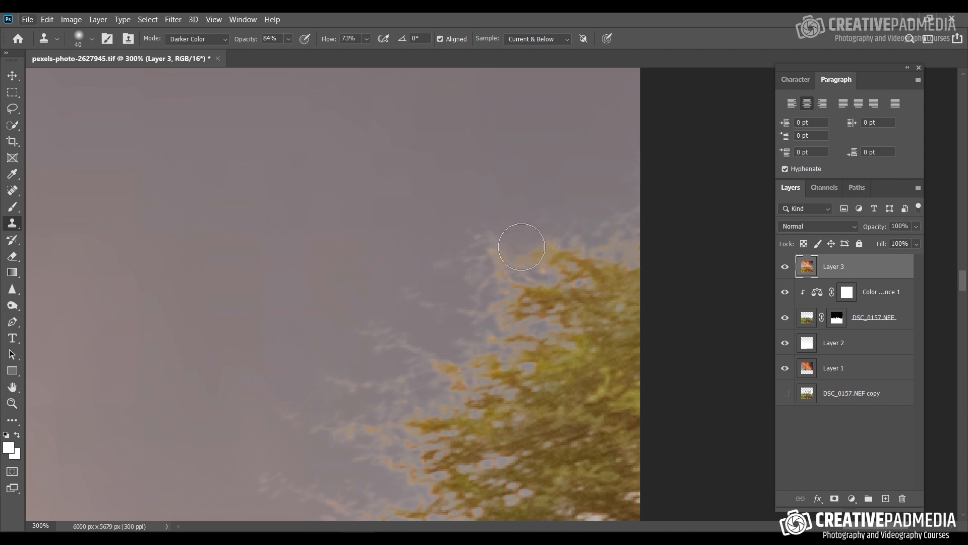
{"action": "mouse_move", "coordinate": [567, 268]}
{"action": "left_mouse_down"}
{"action": "mouse_move", "coordinate": [505, 246]}
{"action": "mouse_move", "coordinate": [589, 267]}
{"action": "mouse_move", "coordinate": [571, 328]}
{"action": "left_mouse_up"}
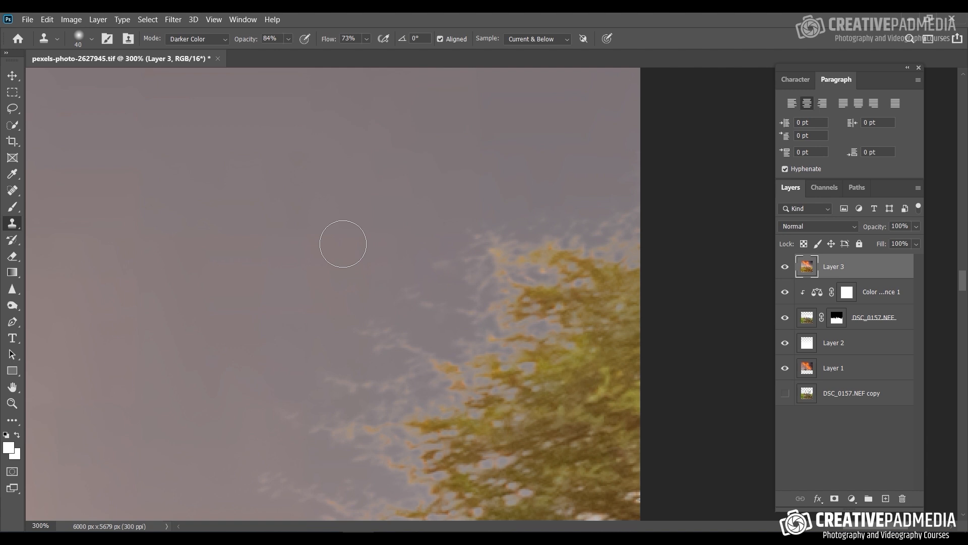
{"action": "mouse_move", "coordinate": [500, 248]}
{"action": "left_mouse_down"}
{"action": "mouse_move", "coordinate": [620, 261]}
{"action": "mouse_move", "coordinate": [576, 257]}
{"action": "mouse_move", "coordinate": [537, 234]}
{"action": "left_mouse_up"}
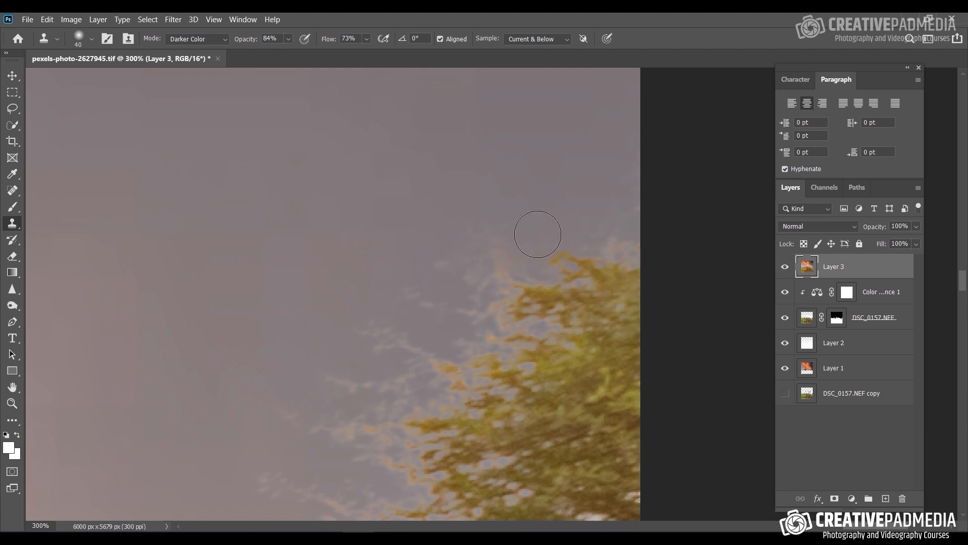
{"action": "left_click", "coordinate": [558, 243]}
Step: Sample sky beside the tree and clone it over the pale fringe along the upper-left edge of the branches
{"action": "key", "text": "ctrl+minus"}
{"action": "key", "text": "ctrl+minus"}
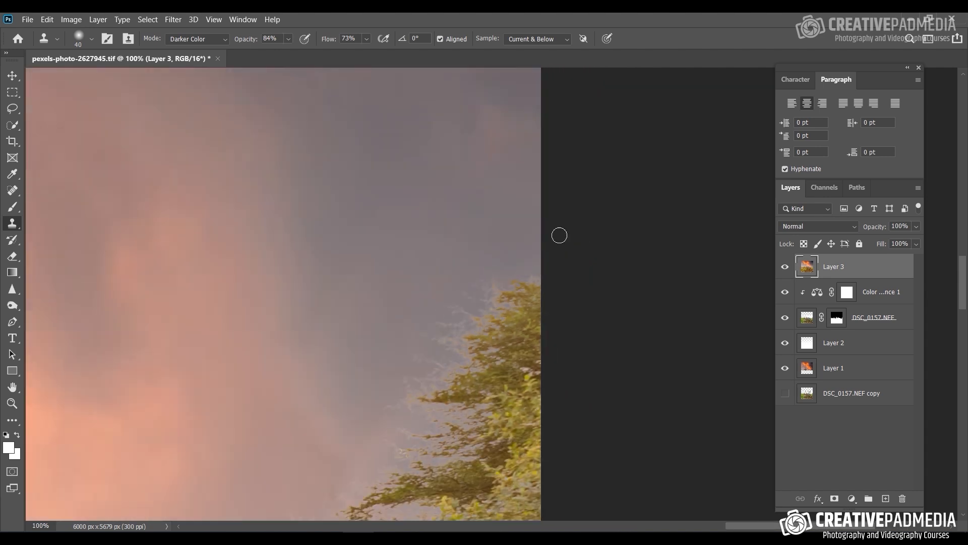
{"action": "key", "text": "ctrl+plus"}
{"action": "left_click_drag", "start_coordinate": [397, 295], "coordinate": [297, 155]}
{"action": "left_click", "coordinate": [401, 142], "text": "alt"}
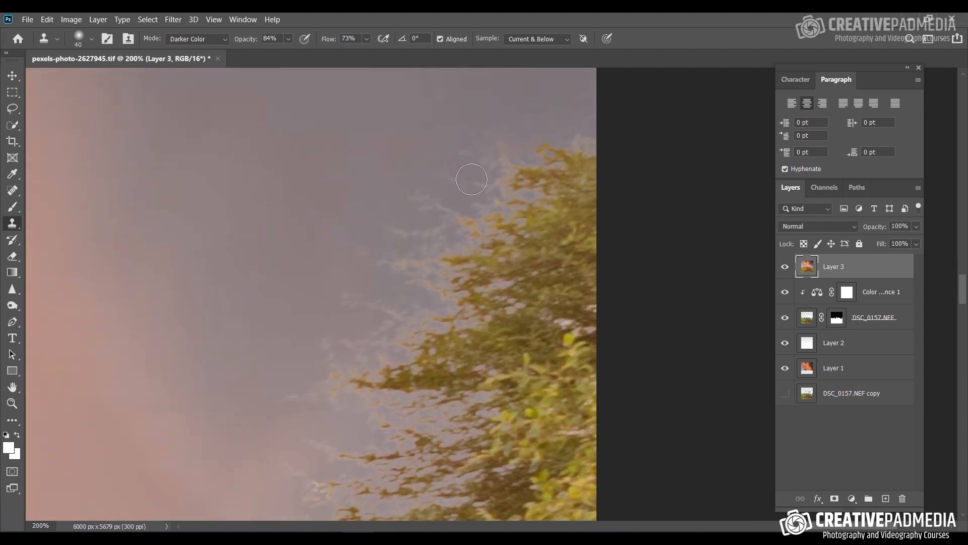
{"action": "mouse_move", "coordinate": [473, 178]}
{"action": "left_mouse_down"}
{"action": "mouse_move", "coordinate": [476, 142]}
{"action": "mouse_move", "coordinate": [507, 176]}
{"action": "left_mouse_up"}
{"action": "left_click", "coordinate": [442, 175]}
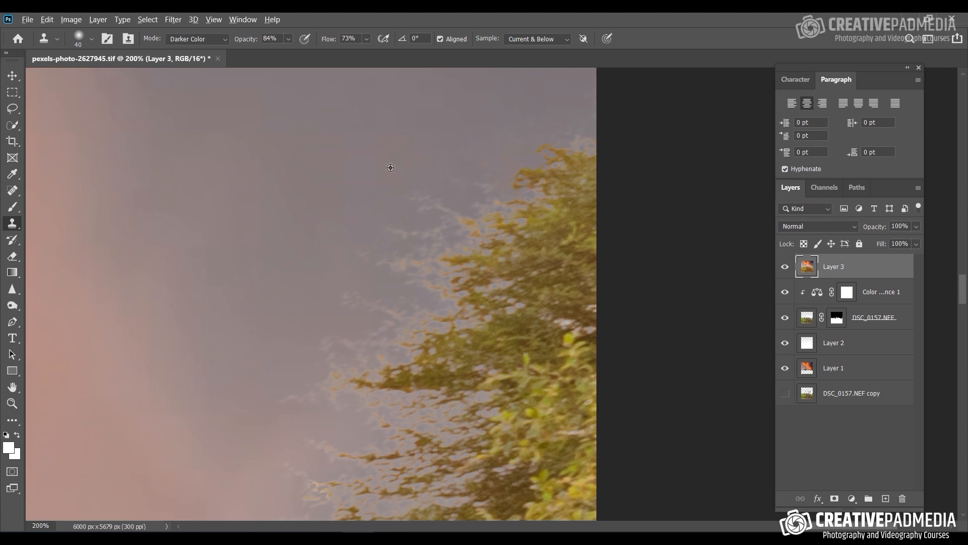
{"action": "left_click_drag", "start_coordinate": [452, 200], "coordinate": [474, 209]}
{"action": "mouse_move", "coordinate": [585, 147]}
{"action": "left_mouse_down"}
{"action": "mouse_move", "coordinate": [599, 162]}
{"action": "mouse_move", "coordinate": [569, 146]}
{"action": "left_mouse_up"}
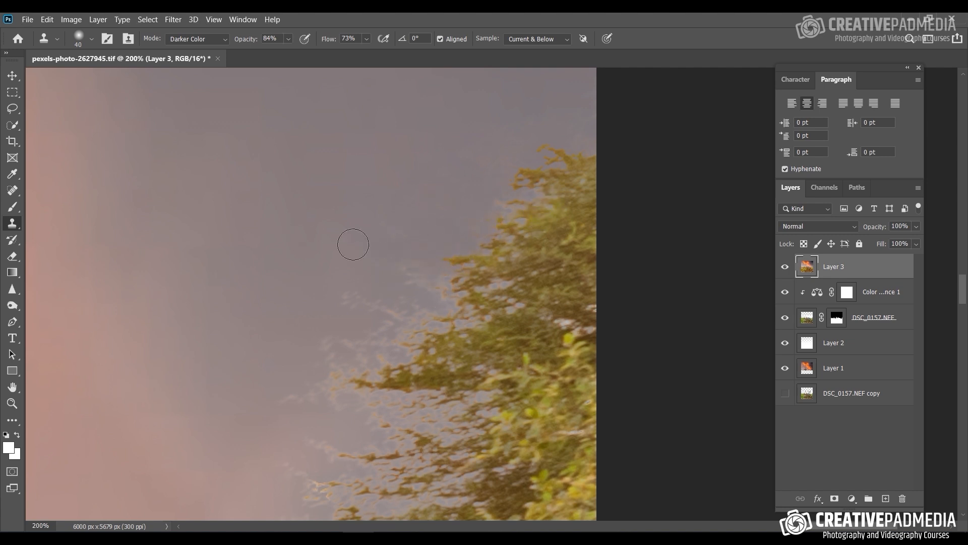
Step: Sample the grey sky and clone it over the pale wispy twigs beside the upper branches of the right-border tree
{"action": "left_click_drag", "start_coordinate": [351, 223], "coordinate": [354, 135]}
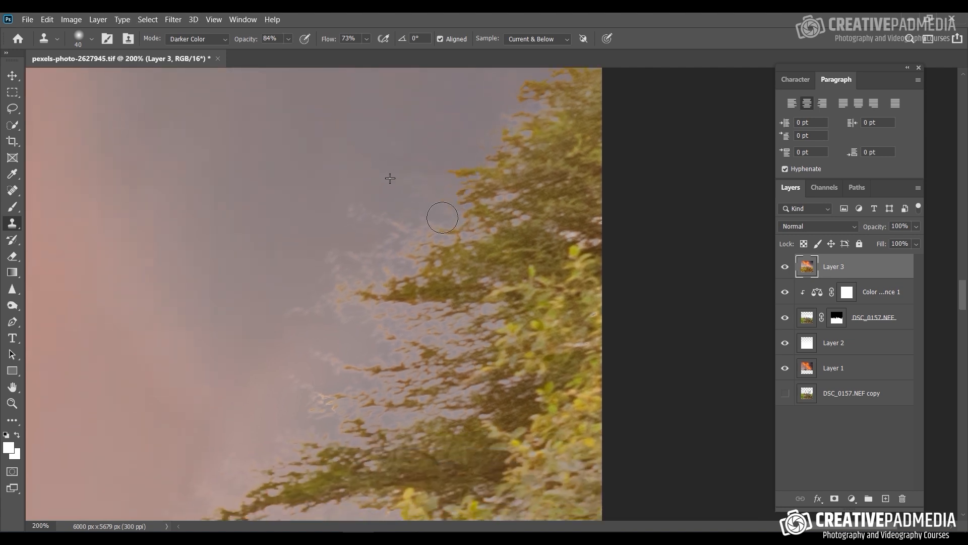
{"action": "left_click_drag", "start_coordinate": [286, 180], "coordinate": [330, 129]}
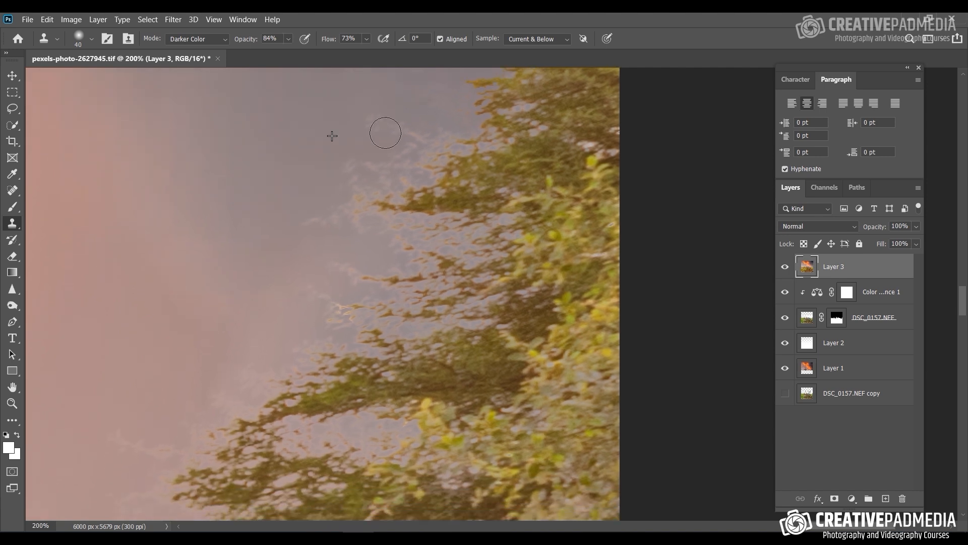
{"action": "mouse_move", "coordinate": [389, 111]}
{"action": "left_mouse_down"}
{"action": "mouse_move", "coordinate": [376, 203]}
{"action": "mouse_move", "coordinate": [347, 119]}
{"action": "left_mouse_up"}
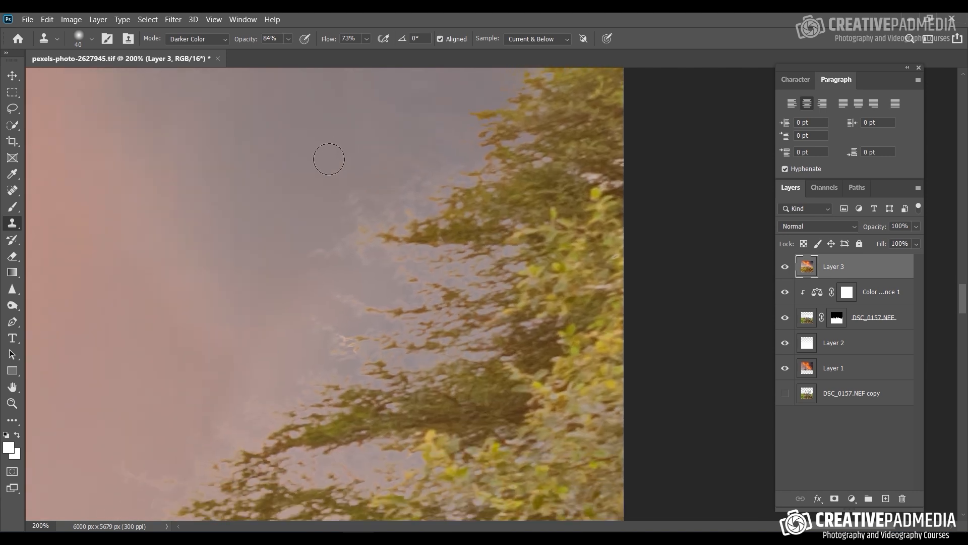
{"action": "left_click_drag", "start_coordinate": [349, 252], "coordinate": [416, 198]}
{"action": "left_click", "coordinate": [381, 150], "text": "alt"}
{"action": "mouse_move", "coordinate": [349, 180]}
{"action": "left_mouse_down"}
{"action": "mouse_move", "coordinate": [323, 243]}
{"action": "mouse_move", "coordinate": [353, 227]}
{"action": "left_mouse_up"}
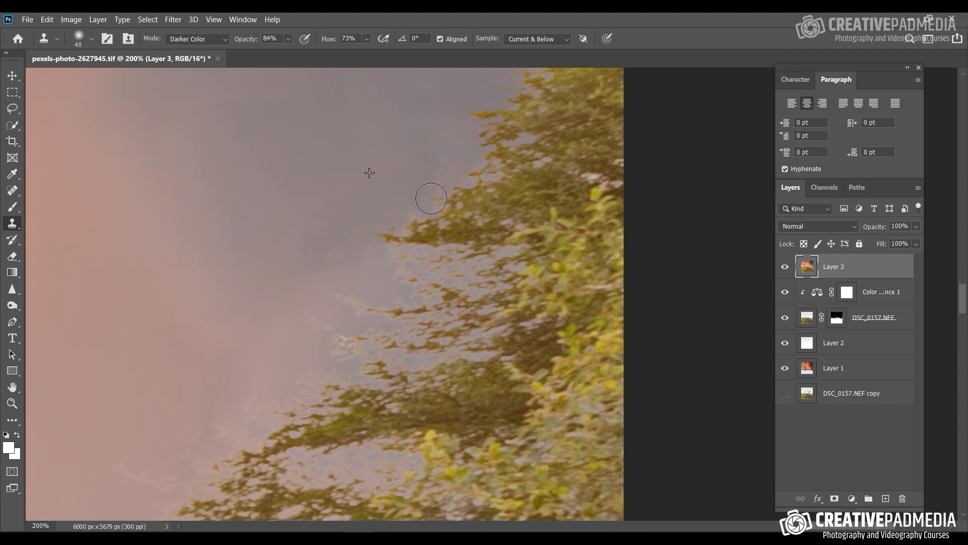
{"action": "scroll", "coordinate": [352, 151], "scroll_direction": "down", "scroll_amount": 3}
{"action": "mouse_move", "coordinate": [338, 201]}
{"action": "left_mouse_down"}
{"action": "mouse_move", "coordinate": [371, 227]}
{"action": "mouse_move", "coordinate": [443, 206]}
{"action": "mouse_move", "coordinate": [551, 221]}
{"action": "left_mouse_up"}
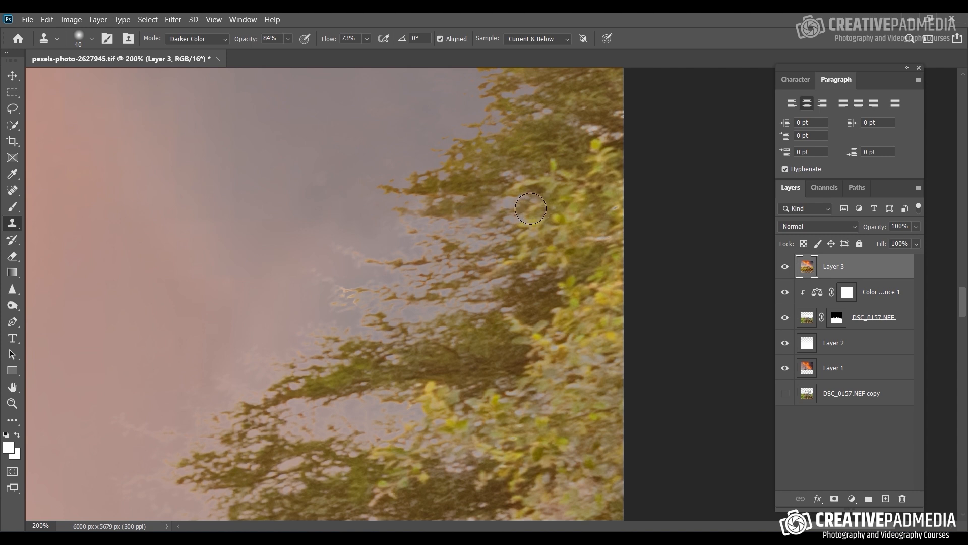
Step: Clone nearby sky over the pale twig tips extending from the tree's middle branches, resampling between strokes
{"action": "left_click_drag", "start_coordinate": [281, 203], "coordinate": [275, 167]}
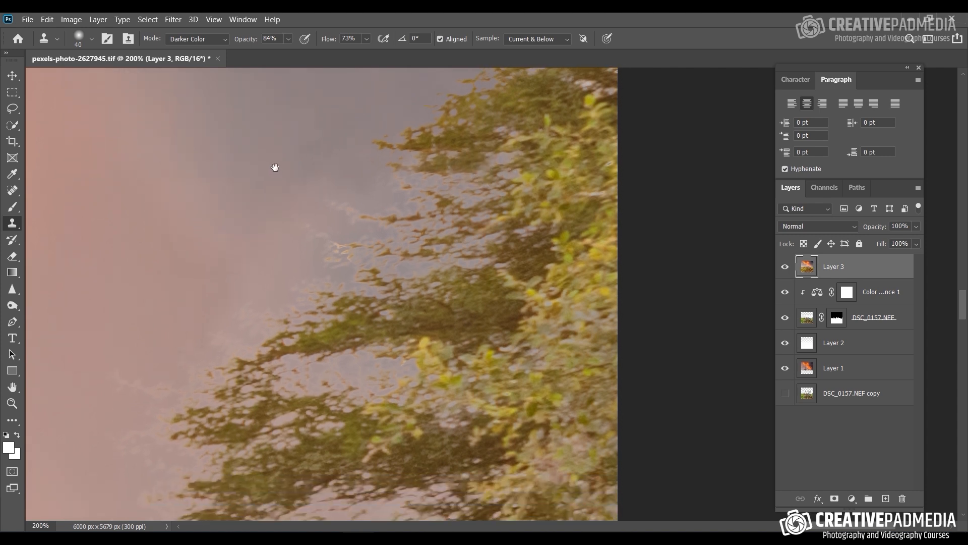
{"action": "mouse_move", "coordinate": [346, 203]}
{"action": "left_mouse_down"}
{"action": "mouse_move", "coordinate": [341, 226]}
{"action": "mouse_move", "coordinate": [372, 208]}
{"action": "left_mouse_up"}
{"action": "left_click", "coordinate": [264, 187], "text": "alt"}
{"action": "mouse_move", "coordinate": [310, 227]}
{"action": "left_mouse_down"}
{"action": "mouse_move", "coordinate": [322, 262]}
{"action": "mouse_move", "coordinate": [343, 254]}
{"action": "left_mouse_up"}
{"action": "left_click", "coordinate": [313, 194], "text": "alt"}
{"action": "left_click_drag", "start_coordinate": [391, 215], "coordinate": [415, 216]}
Step: Resample the pinkish sky and clone it over the pale fringe along the upper edge of the long lower branch
{"action": "left_click_drag", "start_coordinate": [261, 221], "coordinate": [291, 151]}
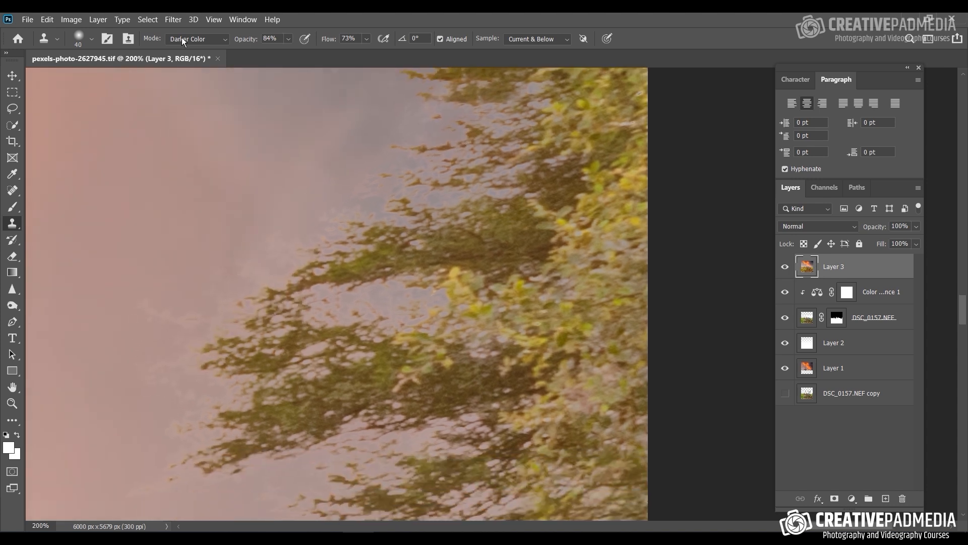
{"action": "left_click", "coordinate": [303, 175], "text": "alt"}
{"action": "left_click_drag", "start_coordinate": [375, 191], "coordinate": [372, 185]}
{"action": "left_click_drag", "start_coordinate": [280, 196], "coordinate": [301, 148]}
{"action": "left_click", "coordinate": [321, 152], "text": "alt"}
{"action": "left_click_drag", "start_coordinate": [353, 195], "coordinate": [379, 173]}
{"action": "left_click_drag", "start_coordinate": [281, 161], "coordinate": [304, 127]}
{"action": "left_click", "coordinate": [277, 144], "text": "alt"}
{"action": "mouse_move", "coordinate": [290, 184]}
{"action": "left_mouse_down"}
{"action": "mouse_move", "coordinate": [309, 199]}
{"action": "mouse_move", "coordinate": [369, 175]}
{"action": "left_mouse_up"}
Step: Clone pink sky over the pale outlines around the leftmost tips of the tree's lower branches
{"action": "left_click_drag", "start_coordinate": [266, 146], "coordinate": [277, 119]}
{"action": "left_click", "coordinate": [239, 159], "text": "alt"}
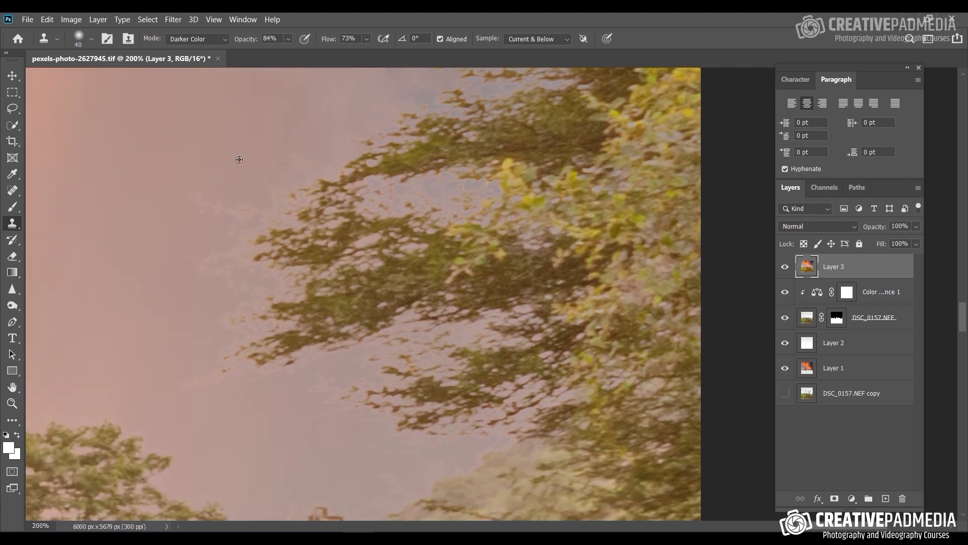
{"action": "left_click_drag", "start_coordinate": [217, 156], "coordinate": [230, 134]}
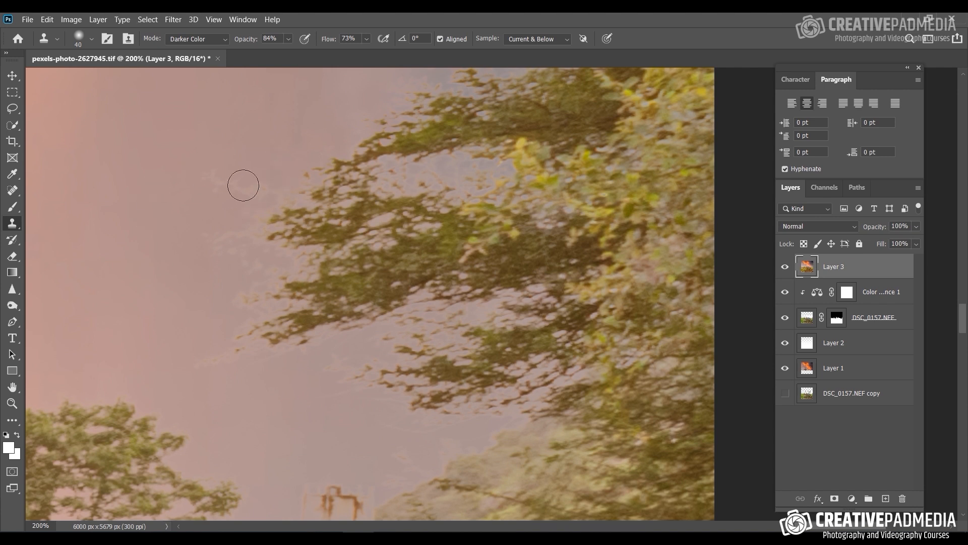
{"action": "mouse_move", "coordinate": [180, 200]}
{"action": "left_mouse_down"}
{"action": "mouse_move", "coordinate": [201, 155]}
{"action": "mouse_move", "coordinate": [257, 156]}
{"action": "mouse_move", "coordinate": [279, 234]}
{"action": "left_mouse_up"}
{"action": "left_click", "coordinate": [192, 185], "text": "alt"}
{"action": "left_click_drag", "start_coordinate": [182, 240], "coordinate": [227, 181]}
{"action": "left_click", "coordinate": [244, 229], "text": "alt"}
{"action": "mouse_move", "coordinate": [243, 270]}
{"action": "left_mouse_down"}
{"action": "mouse_move", "coordinate": [306, 234]}
{"action": "mouse_move", "coordinate": [326, 201]}
{"action": "left_mouse_up"}
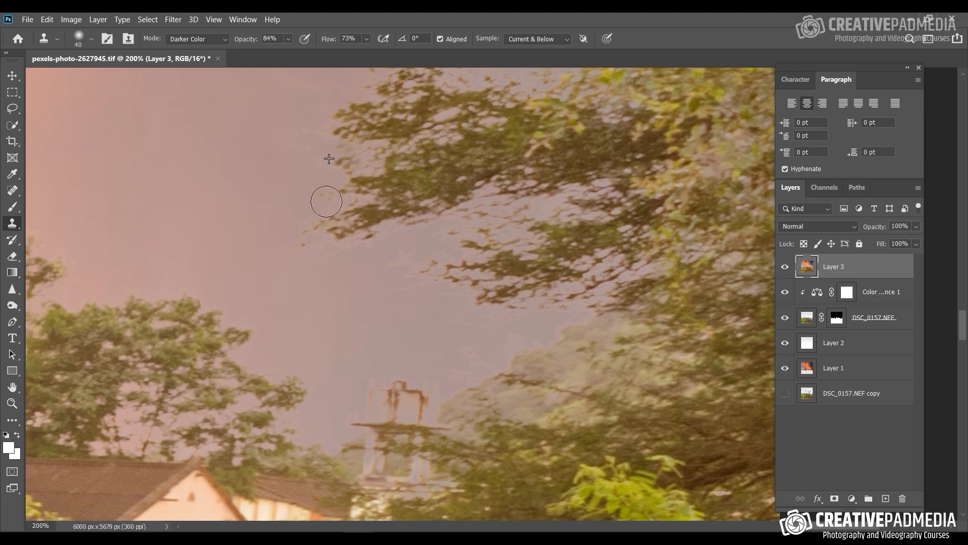
Step: Sample the open sky above the small tower and clone it over the pale traces beneath the lowest branches
{"action": "left_click", "coordinate": [364, 302], "text": "alt"}
{"action": "mouse_move", "coordinate": [406, 272]}
{"action": "left_mouse_down"}
{"action": "mouse_move", "coordinate": [417, 249]}
{"action": "mouse_move", "coordinate": [416, 273]}
{"action": "left_mouse_up"}
{"action": "left_click_drag", "start_coordinate": [303, 297], "coordinate": [259, 323]}
{"action": "left_click_drag", "start_coordinate": [376, 352], "coordinate": [364, 383]}
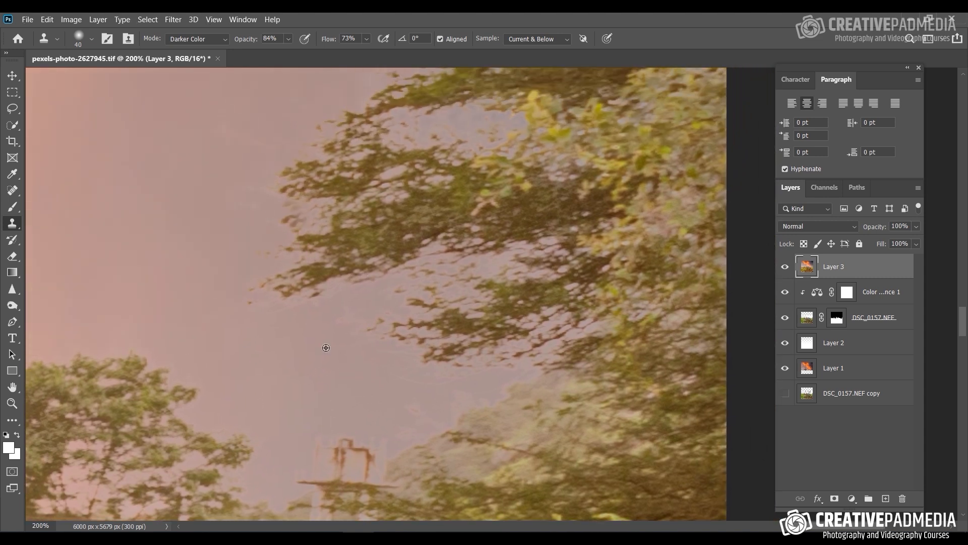
{"action": "left_click", "coordinate": [326, 348], "text": "alt"}
{"action": "mouse_move", "coordinate": [379, 303]}
{"action": "left_mouse_down"}
{"action": "mouse_move", "coordinate": [374, 325]}
{"action": "mouse_move", "coordinate": [352, 337]}
{"action": "left_mouse_up"}
Step: Sample and clone sky over the uneven patch beside the tree's upper-middle branches
{"action": "left_click_drag", "start_coordinate": [424, 220], "coordinate": [379, 390]}
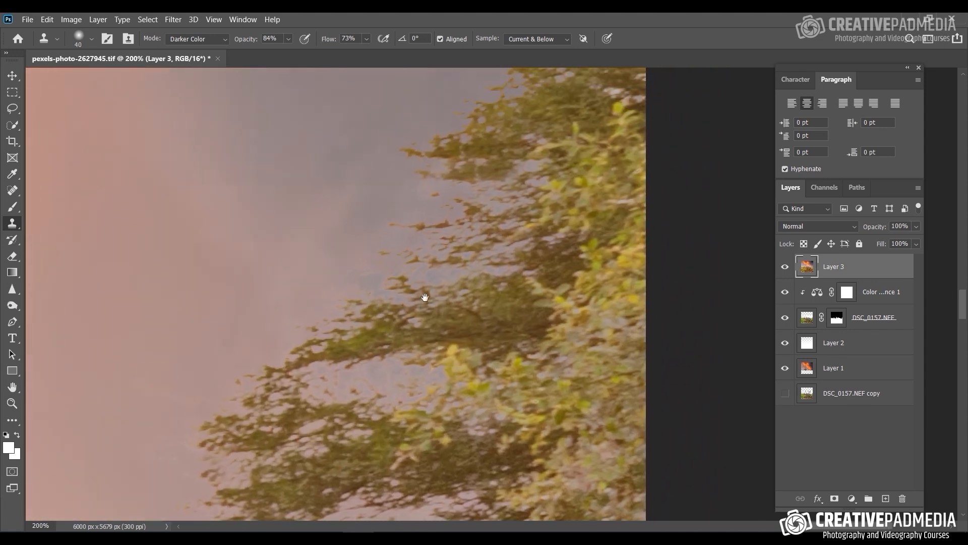
{"action": "left_click", "coordinate": [280, 218], "text": "alt"}
{"action": "left_click_drag", "start_coordinate": [328, 180], "coordinate": [331, 200]}
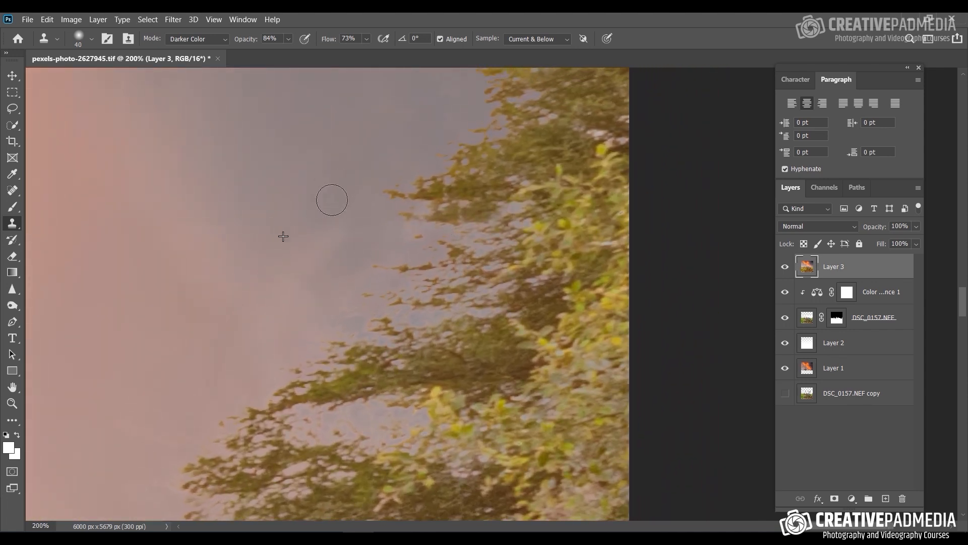
Step: Examine the treelines and sky edges across to the photo's opposite border, then the whole composite
{"action": "mouse_move", "coordinate": [379, 153]}
{"action": "left_mouse_down"}
{"action": "mouse_move", "coordinate": [308, 345]}
{"action": "mouse_move", "coordinate": [696, 331]}
{"action": "left_mouse_up"}
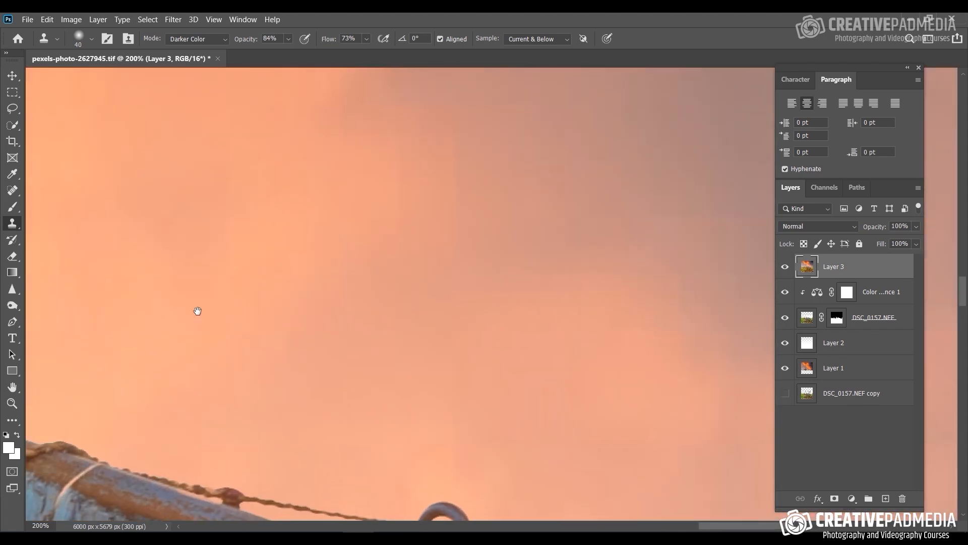
{"action": "left_click_drag", "start_coordinate": [197, 311], "coordinate": [735, 259]}
{"action": "left_click_drag", "start_coordinate": [328, 252], "coordinate": [696, 247]}
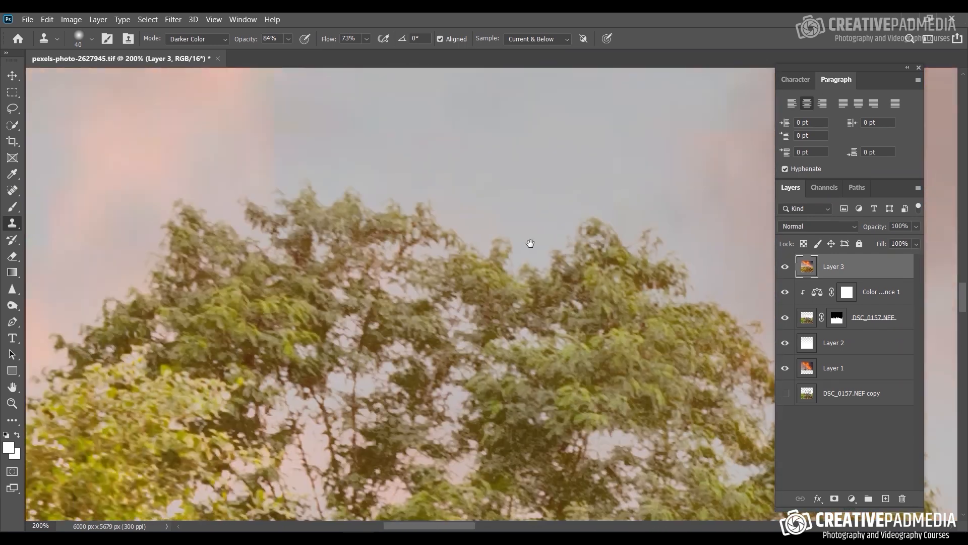
{"action": "left_click_drag", "start_coordinate": [350, 221], "coordinate": [703, 217]}
{"action": "left_click_drag", "start_coordinate": [242, 222], "coordinate": [576, 310]}
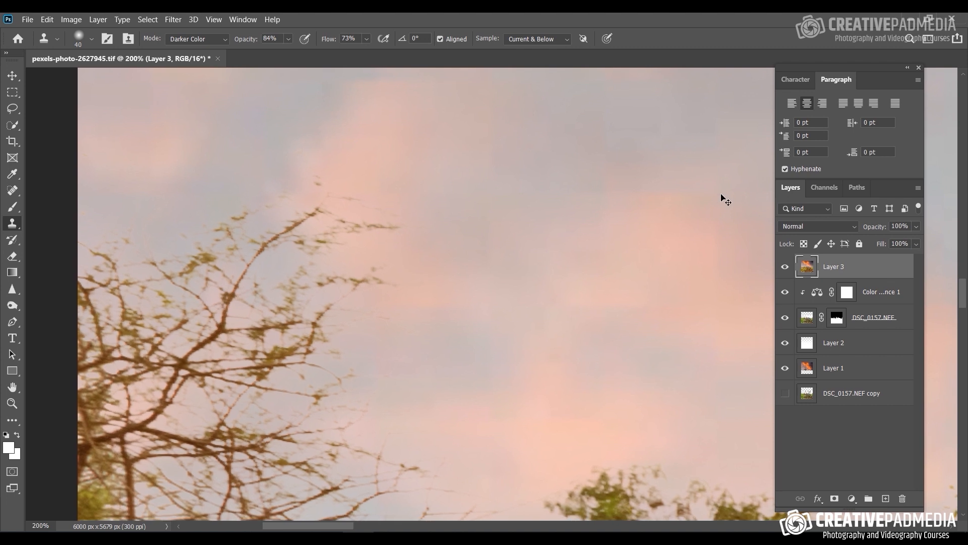
{"action": "scroll", "coordinate": [725, 200], "scroll_direction": "down", "scroll_amount": 5}
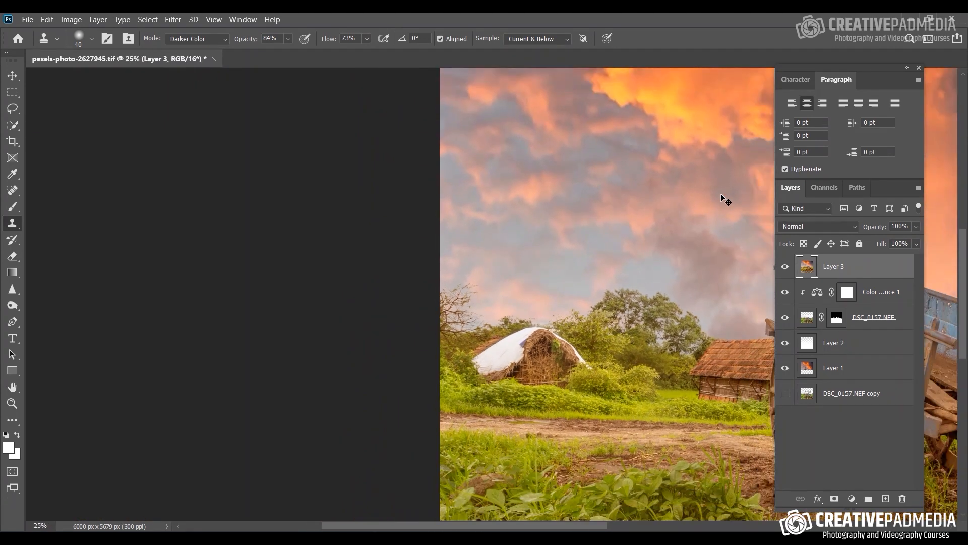
{"action": "scroll", "coordinate": [725, 200], "scroll_direction": "down", "scroll_amount": 1}
{"action": "scroll", "coordinate": [725, 201], "scroll_direction": "down", "scroll_amount": 1}
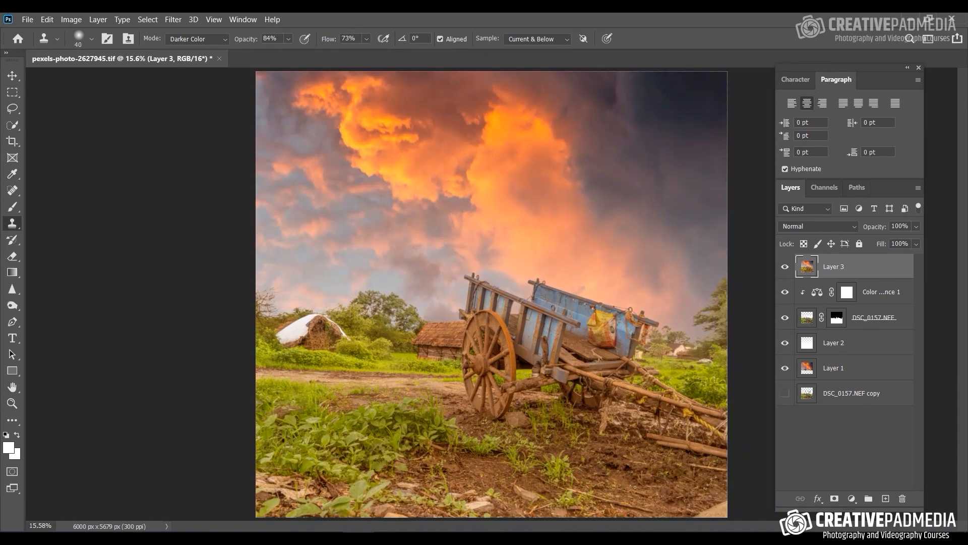
Step: Examine the cleaned edges of the right-border tree up close and compare them with the full image
{"action": "scroll", "coordinate": [651, 481], "scroll_direction": "up", "scroll_amount": 3}
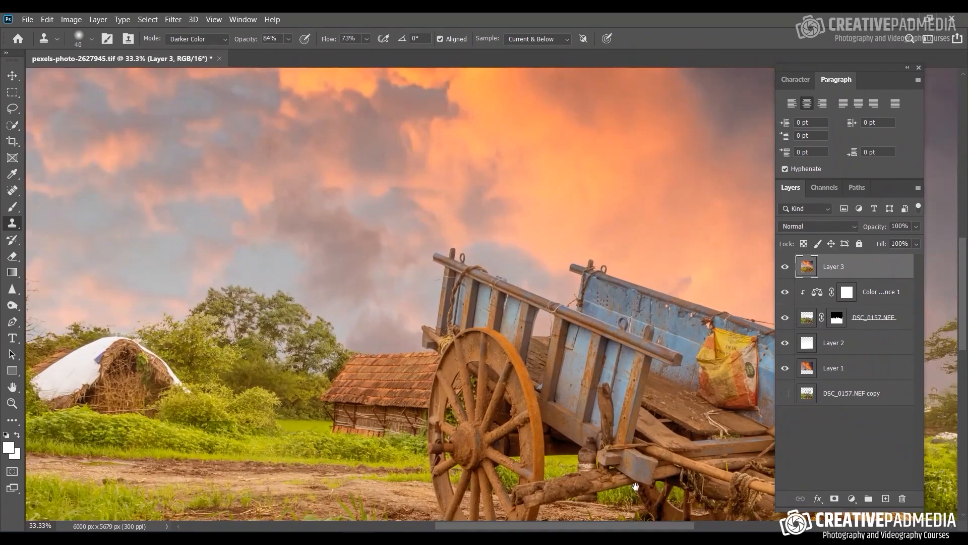
{"action": "left_click_drag", "start_coordinate": [438, 180], "coordinate": [3, 177]}
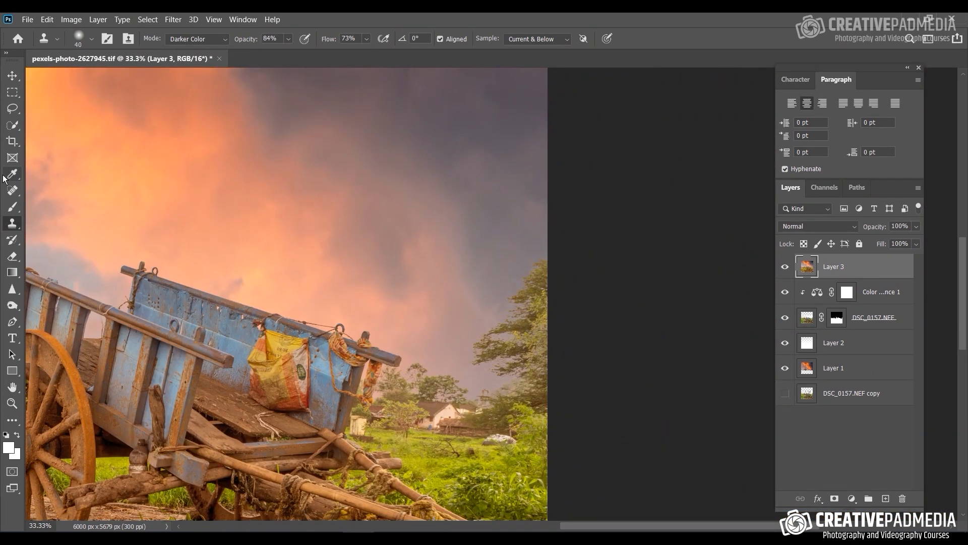
{"action": "key", "text": "ctrl+plus"}
{"action": "key", "text": "ctrl+plus"}
{"action": "mouse_move", "coordinate": [254, 267]}
{"action": "left_mouse_down"}
{"action": "mouse_move", "coordinate": [276, 249]}
{"action": "mouse_move", "coordinate": [315, 175]}
{"action": "left_mouse_up"}
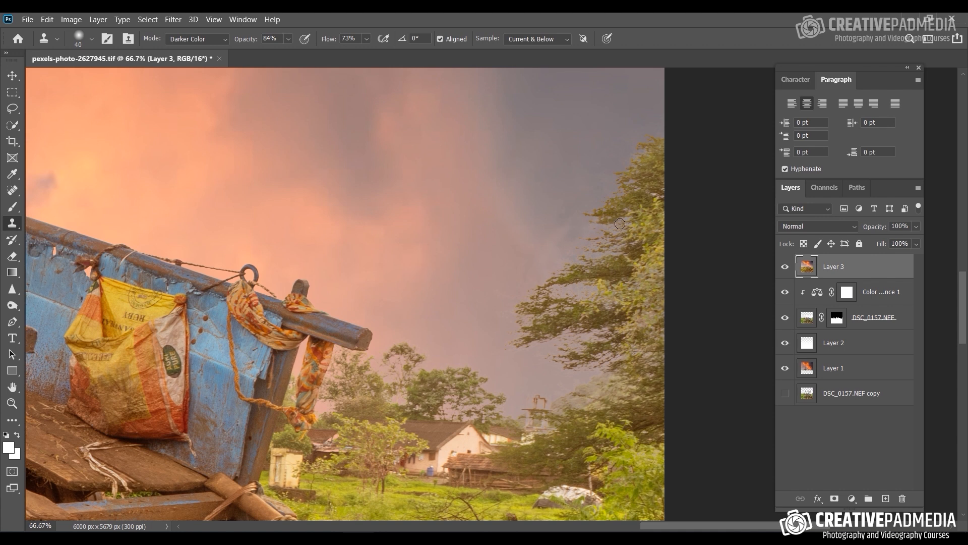
{"action": "key", "text": "ctrl+plus"}
{"action": "key", "text": "ctrl+plus"}
{"action": "key", "text": "ctrl+plus"}
{"action": "key", "text": "ctrl+plus"}
{"action": "key", "text": "ctrl+plus"}
{"action": "key", "text": "ctrl+plus"}
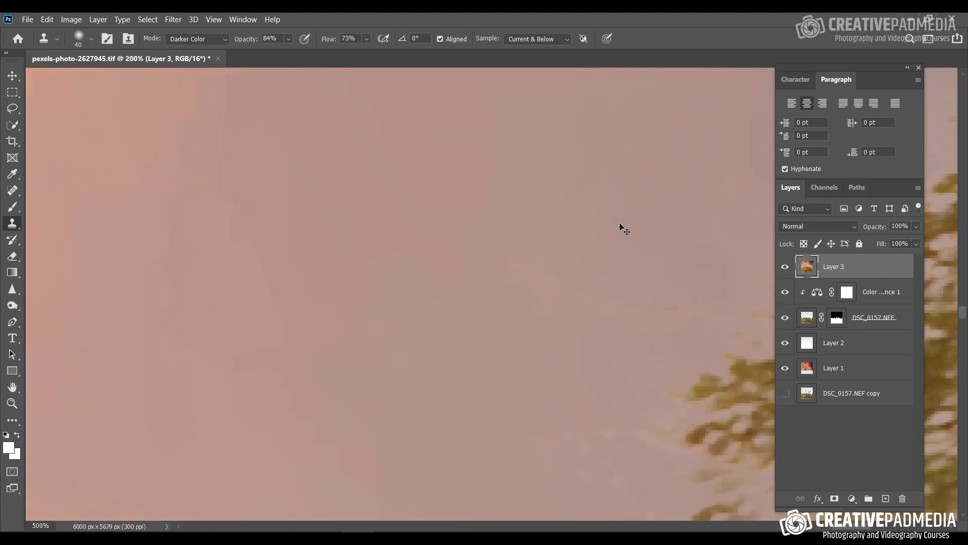
{"action": "mouse_move", "coordinate": [620, 223]}
{"action": "left_mouse_down"}
{"action": "mouse_move", "coordinate": [566, 250]}
{"action": "mouse_move", "coordinate": [491, 262]}
{"action": "mouse_move", "coordinate": [430, 305]}
{"action": "left_mouse_up"}
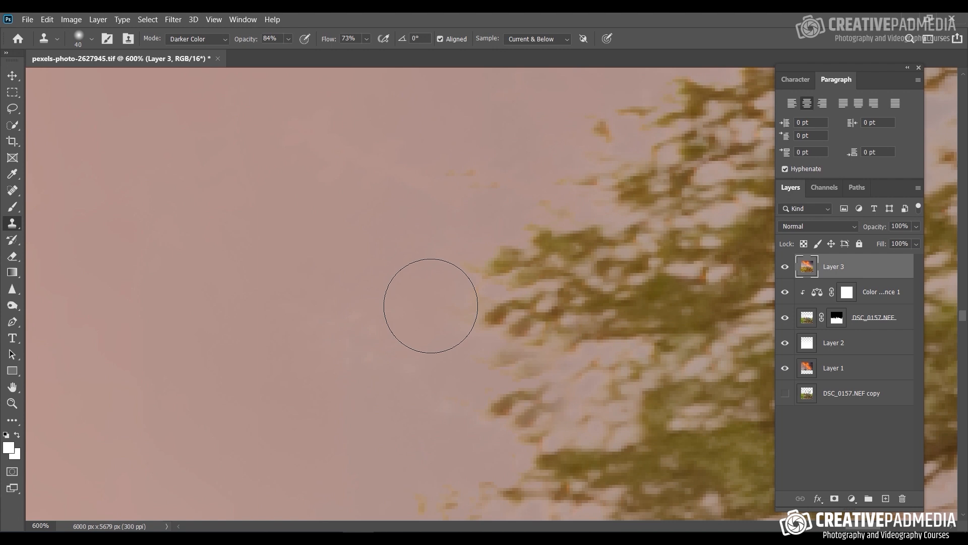
{"action": "key", "text": "ctrl+minus"}
{"action": "key", "text": "ctrl+minus"}
{"action": "key", "text": "ctrl+minus"}
{"action": "key", "text": "ctrl+minus"}
{"action": "key", "text": "ctrl+minus"}
{"action": "key", "text": "ctrl+minus"}
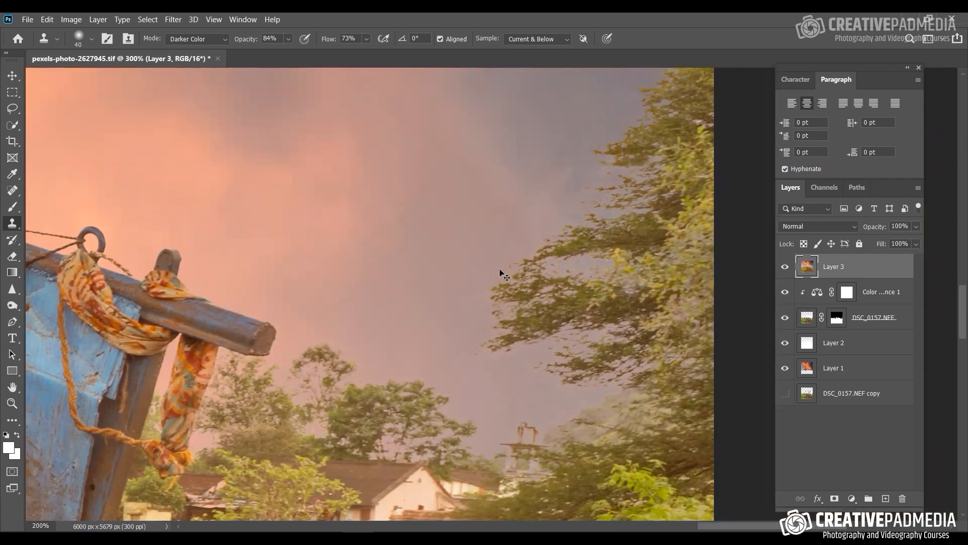
{"action": "key", "text": "ctrl+minus"}
{"action": "key", "text": "ctrl+minus"}
{"action": "key", "text": "ctrl+minus"}
{"action": "key", "text": "ctrl+0"}
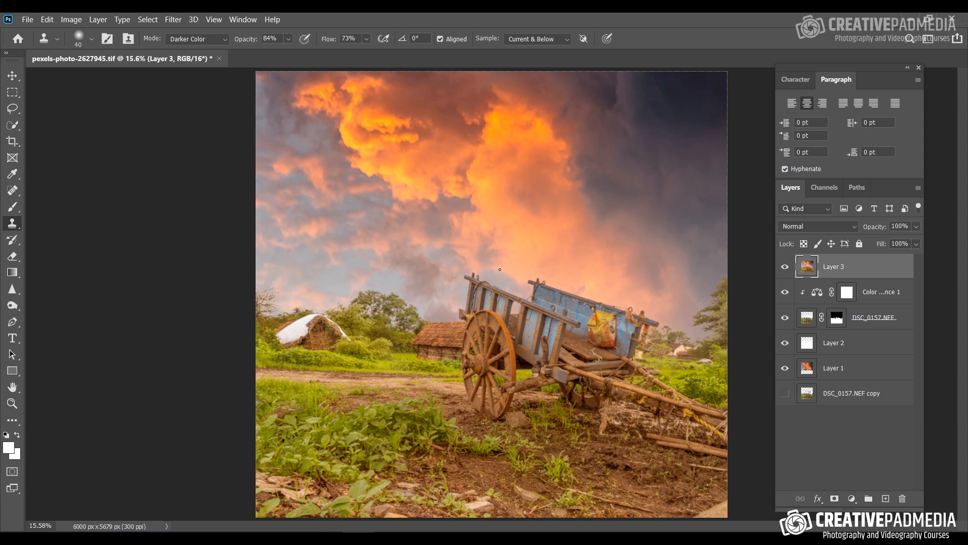
Step: Save the composite under the new name Edit 2 as a TIFF with layers and no image compression
{"action": "left_click", "coordinate": [26, 20]}
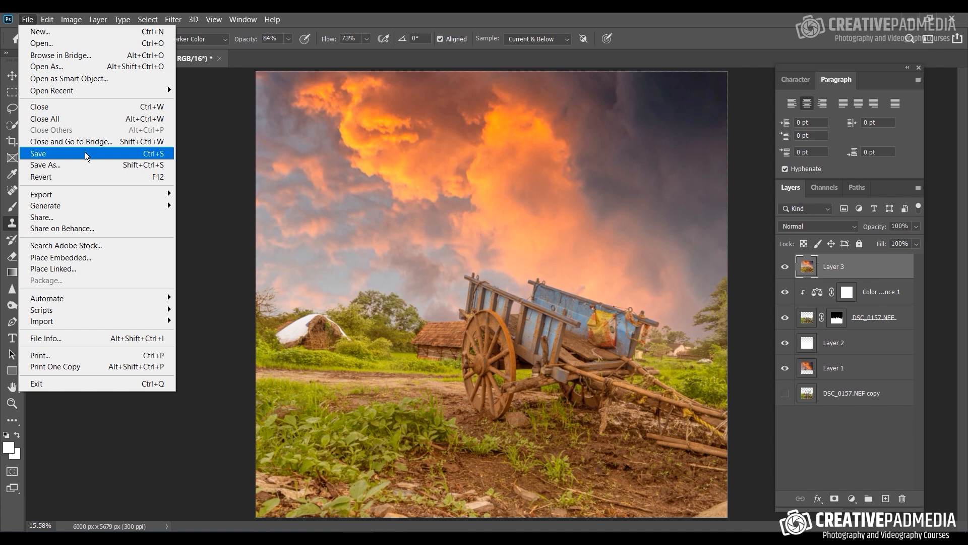
{"action": "left_click", "coordinate": [79, 163]}
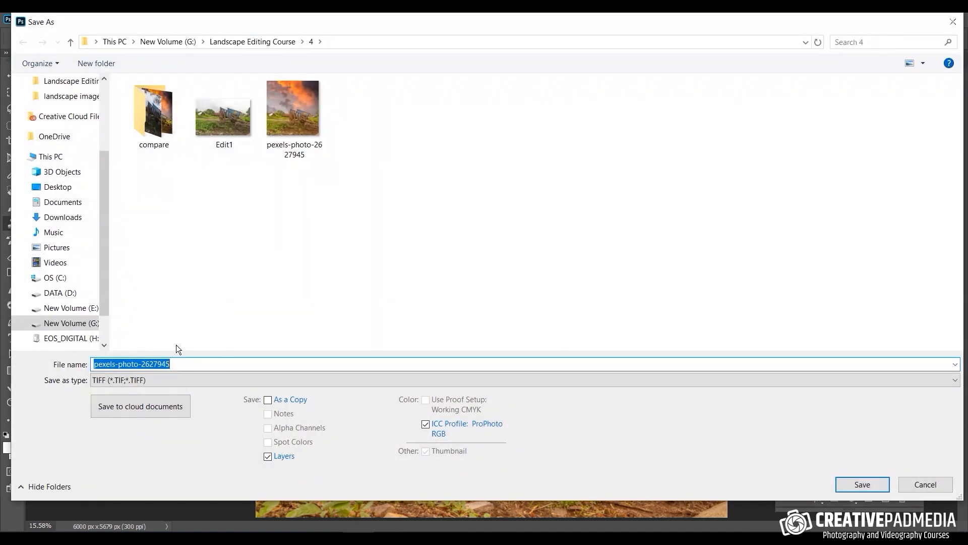
{"action": "type", "text": "Edit 2"}
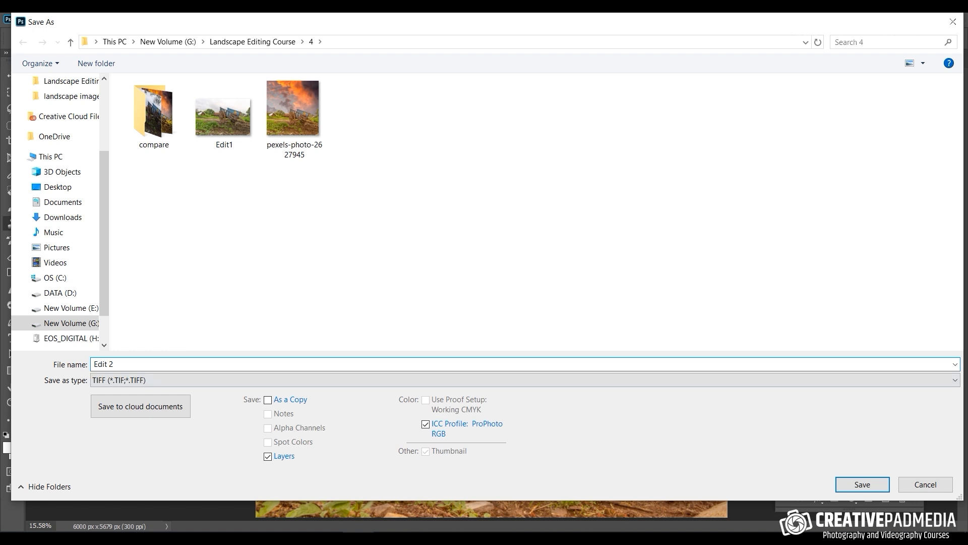
{"action": "left_click", "coordinate": [862, 485]}
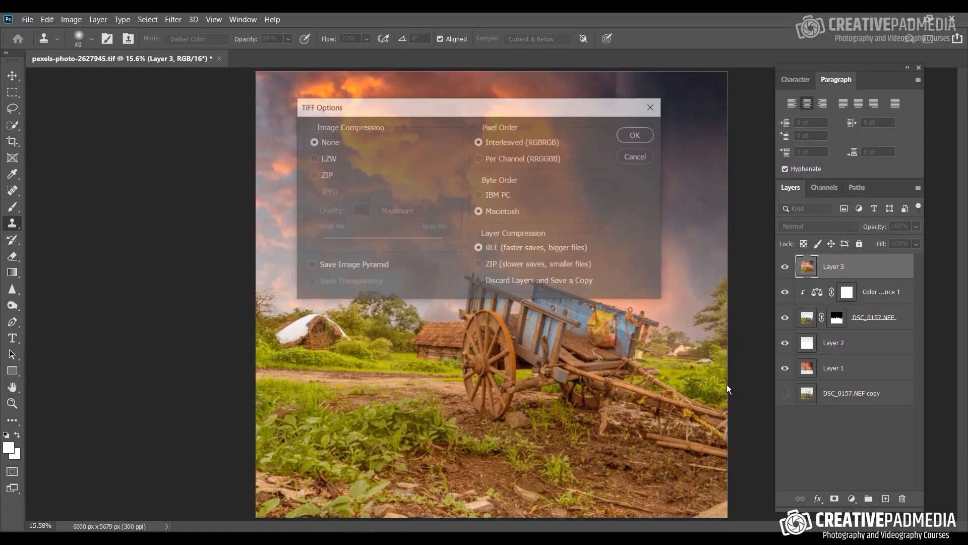
{"action": "left_click", "coordinate": [629, 134]}
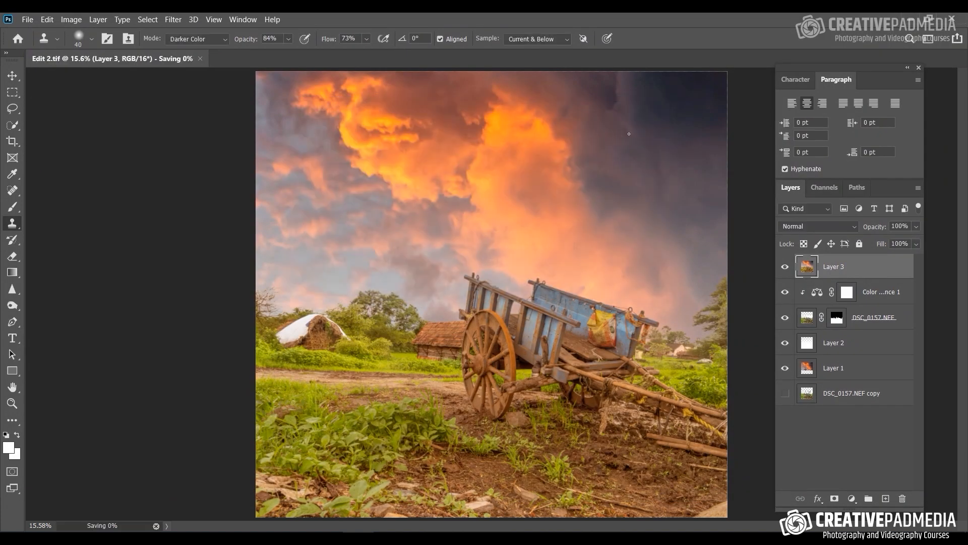